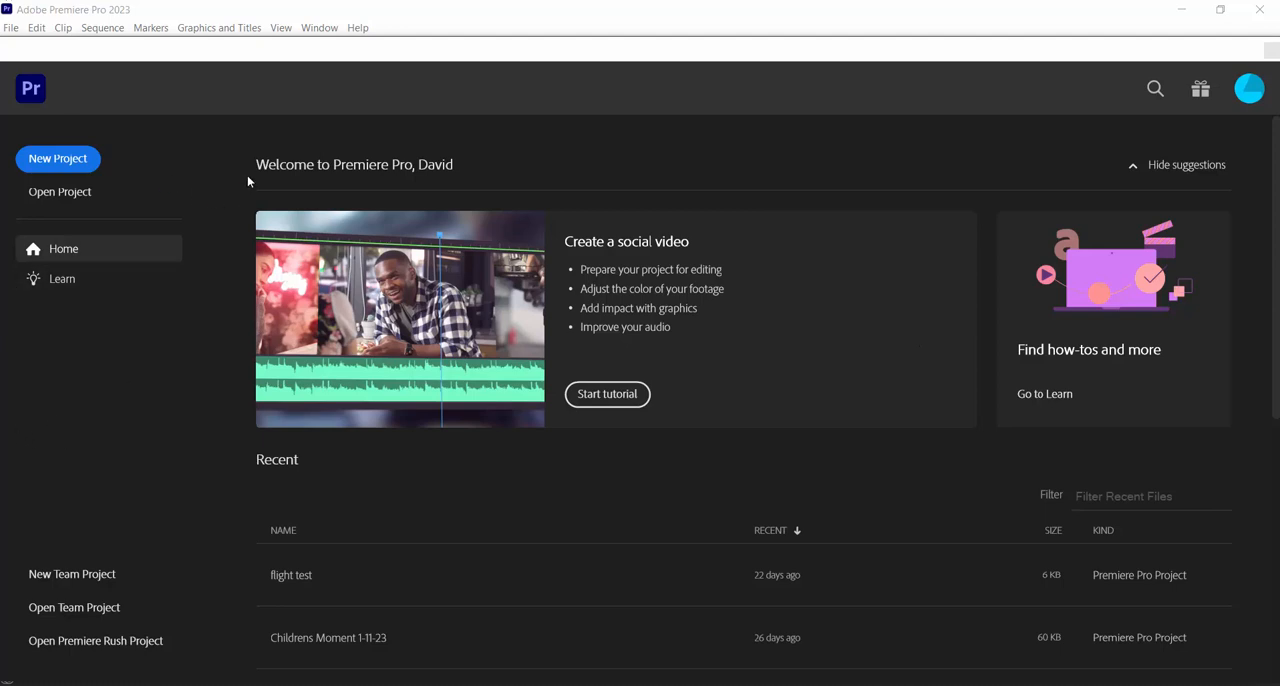
Start a new project and name it Animatic Test 2
left_click(62, 163)
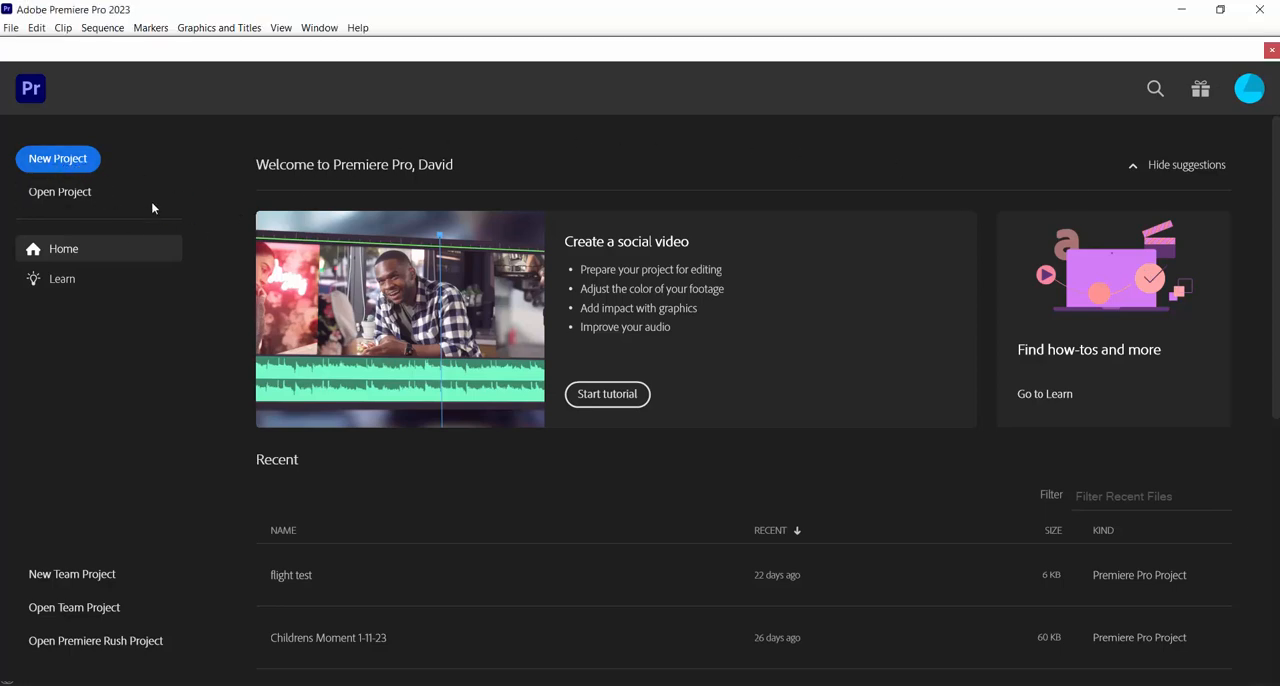
left_click(57, 158)
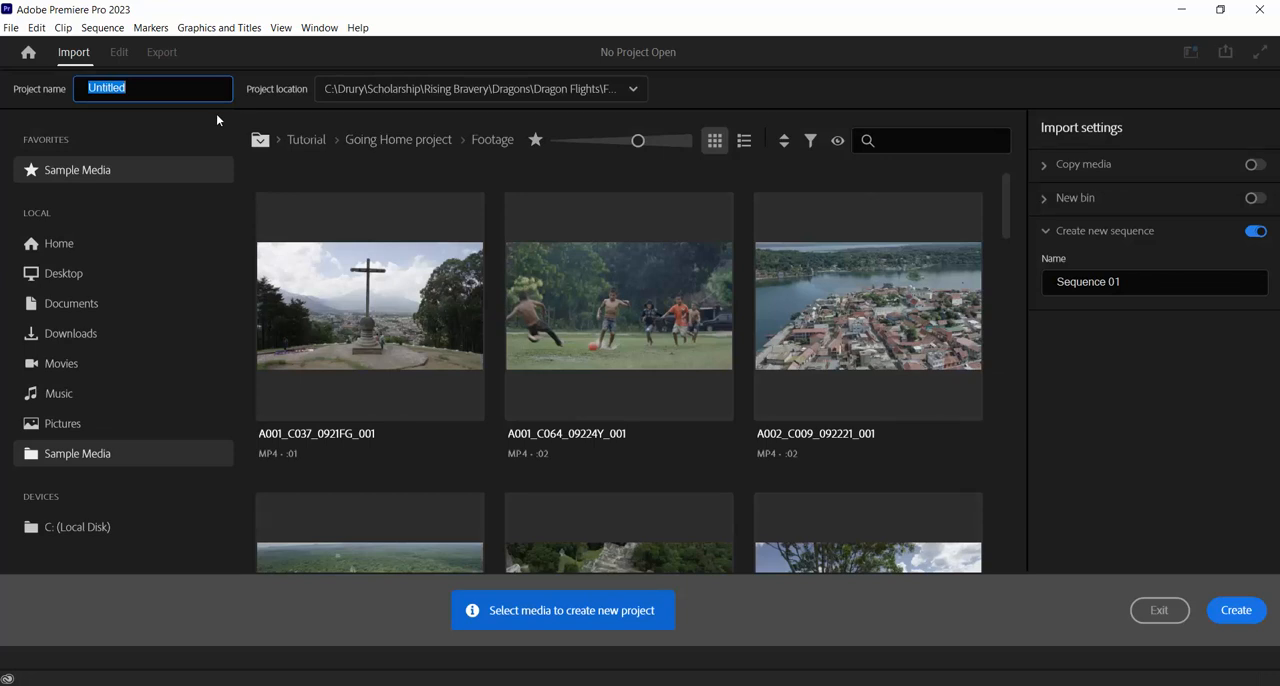
left_click(156, 86)
left_click_drag(150, 89, 60, 95)
type("Animatic Test 2")
Set the project location to a new folder named Animatic Test 2 on the Desktop
left_click(620, 92)
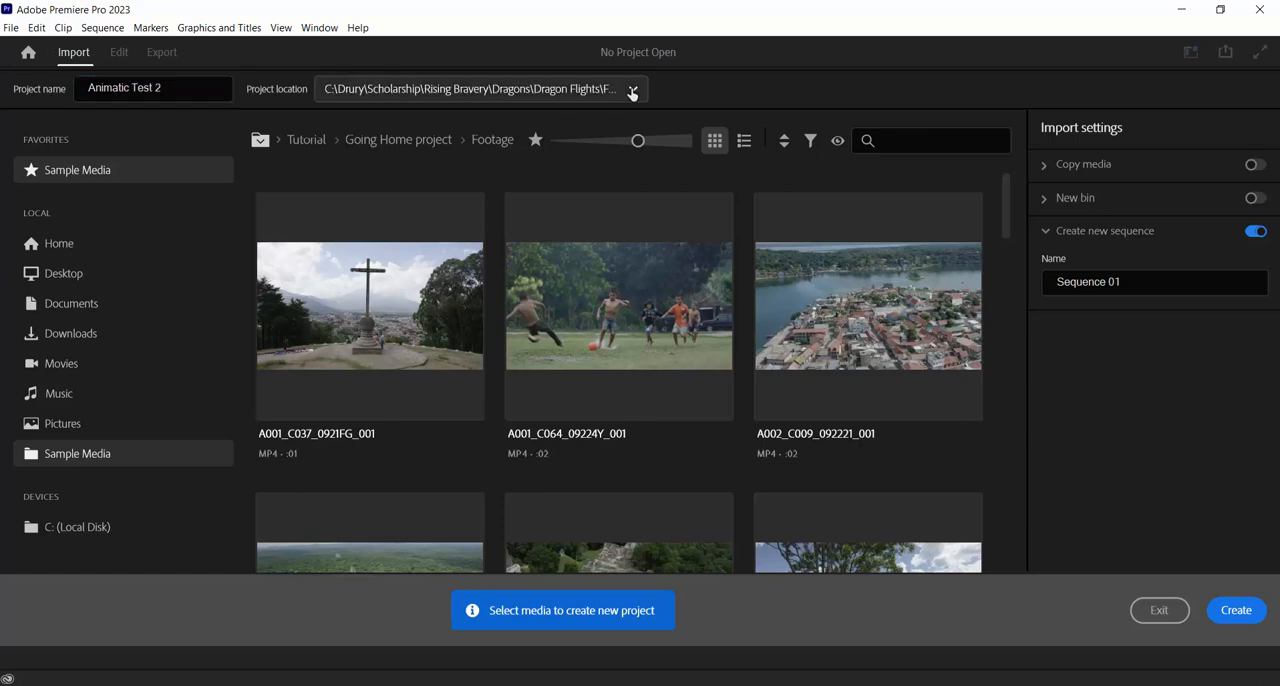
left_click(366, 269)
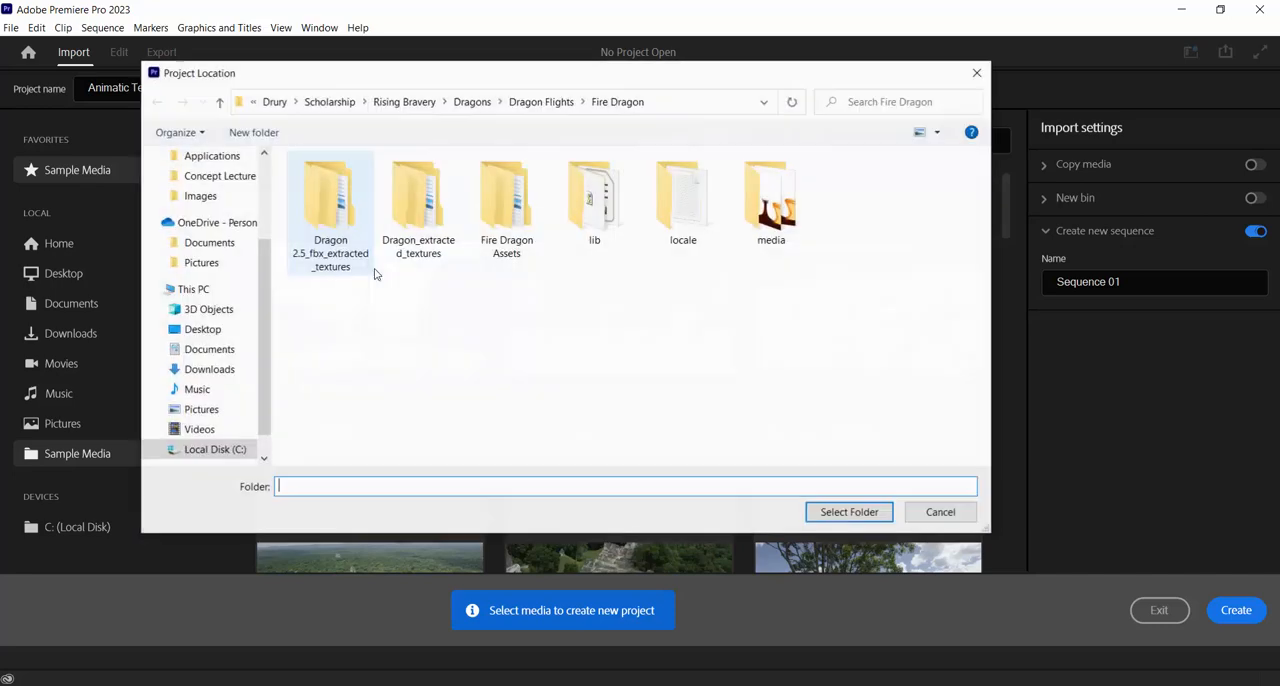
scroll(215, 185, "up", 3)
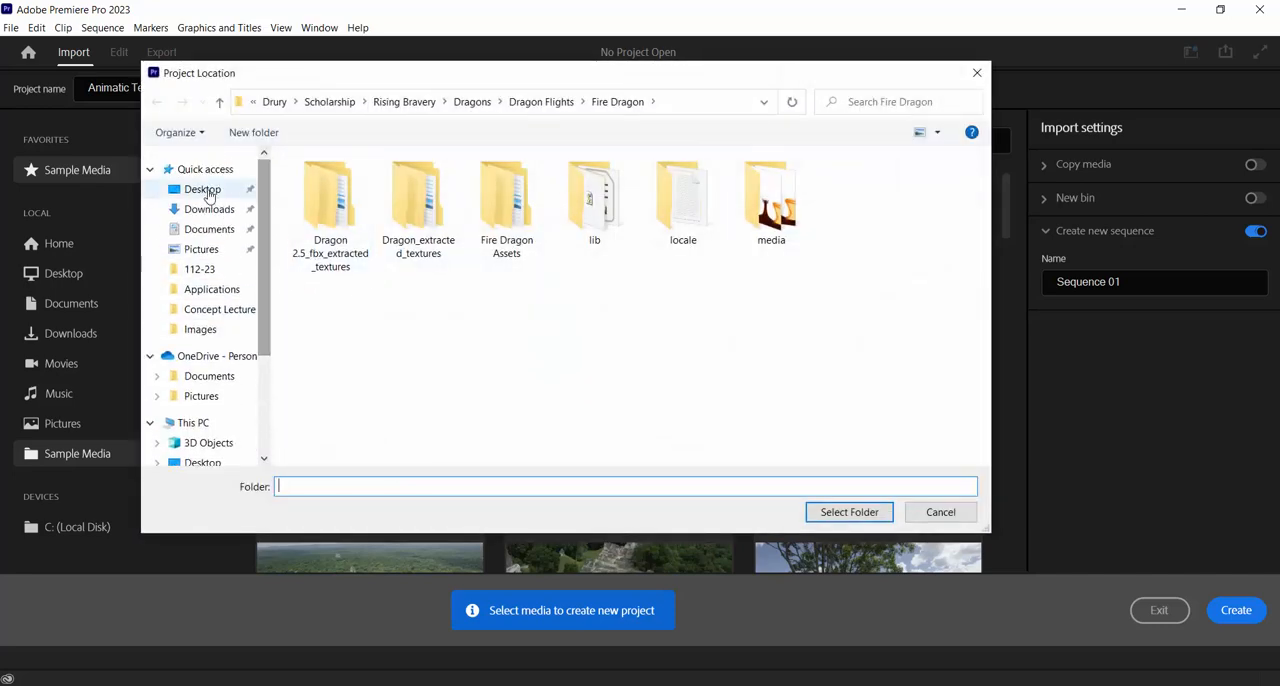
left_click(206, 191)
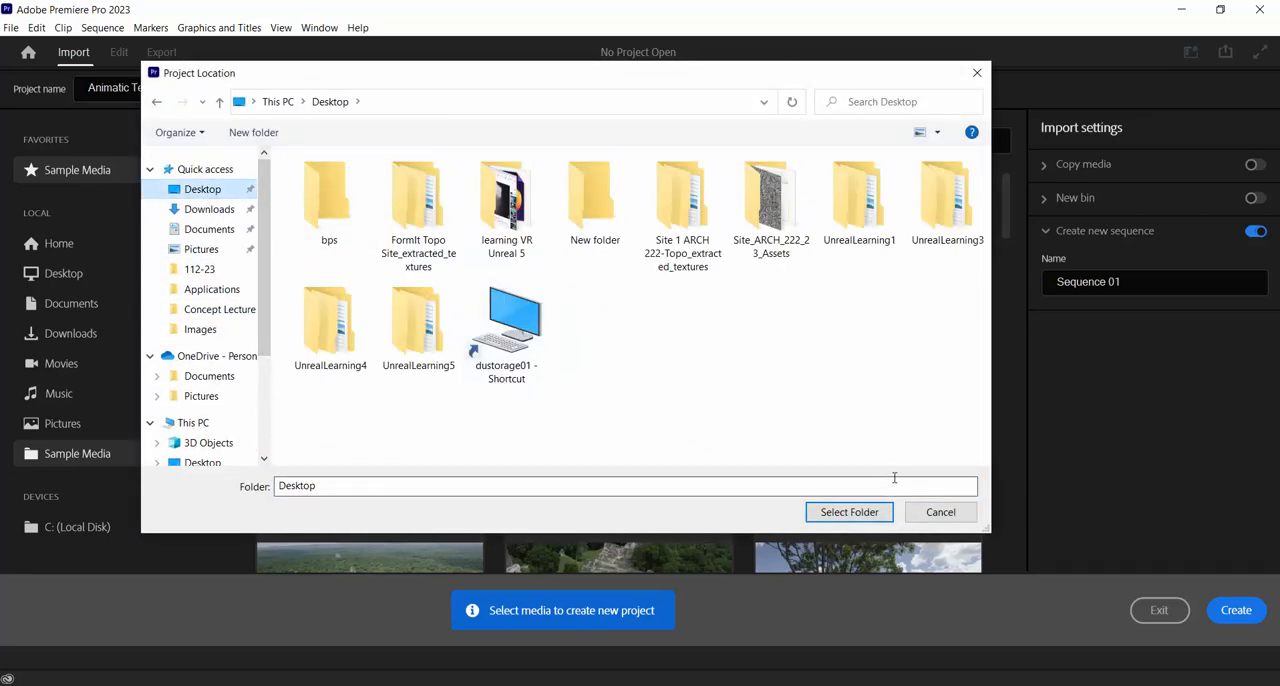
left_click(250, 133)
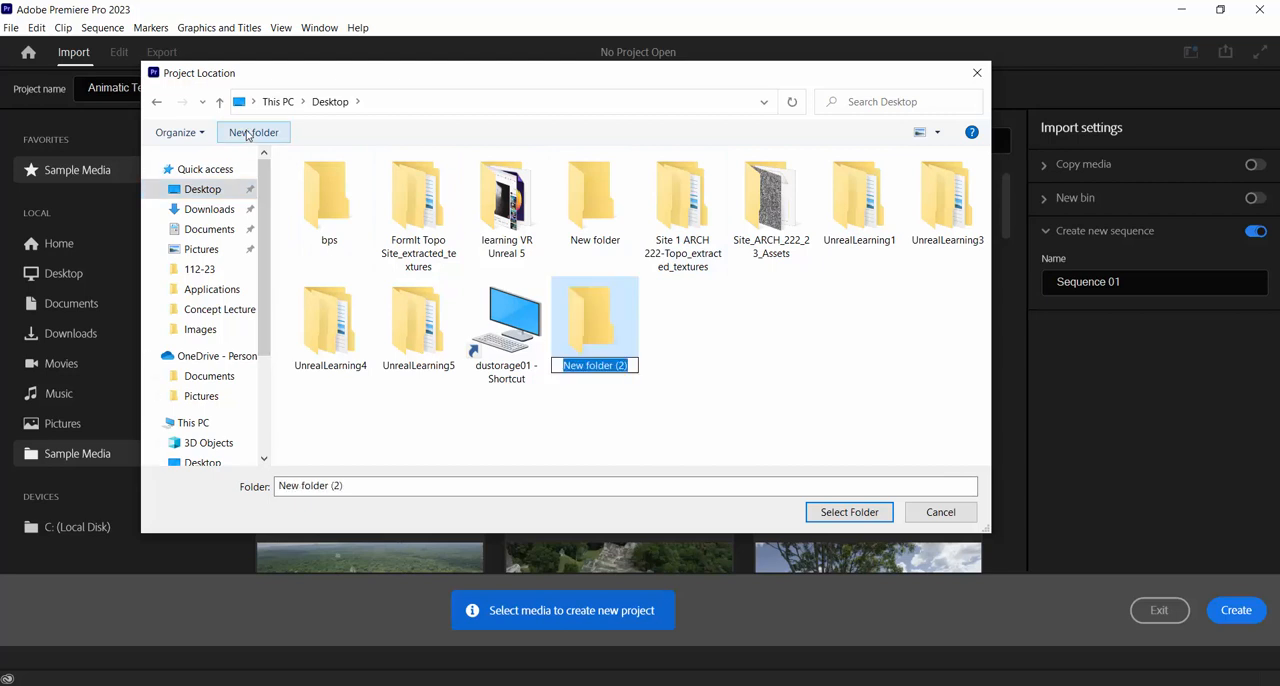
type("Animatic T")
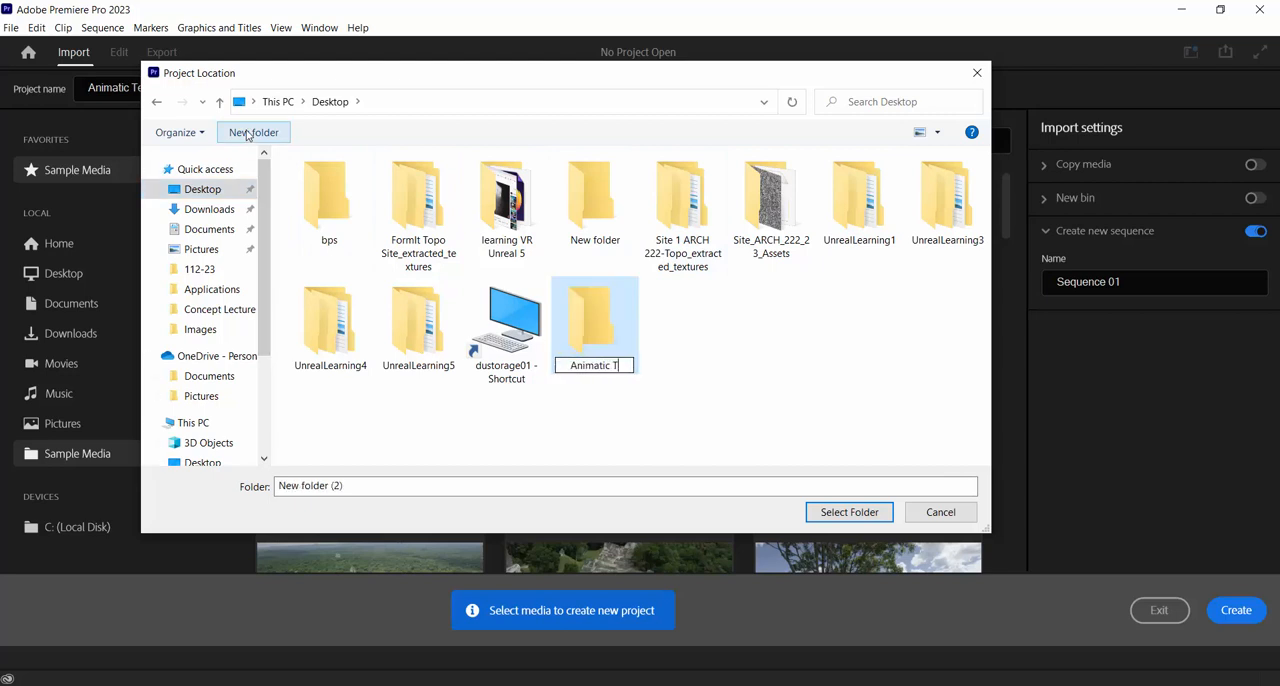
type("est 2")
key("Return")
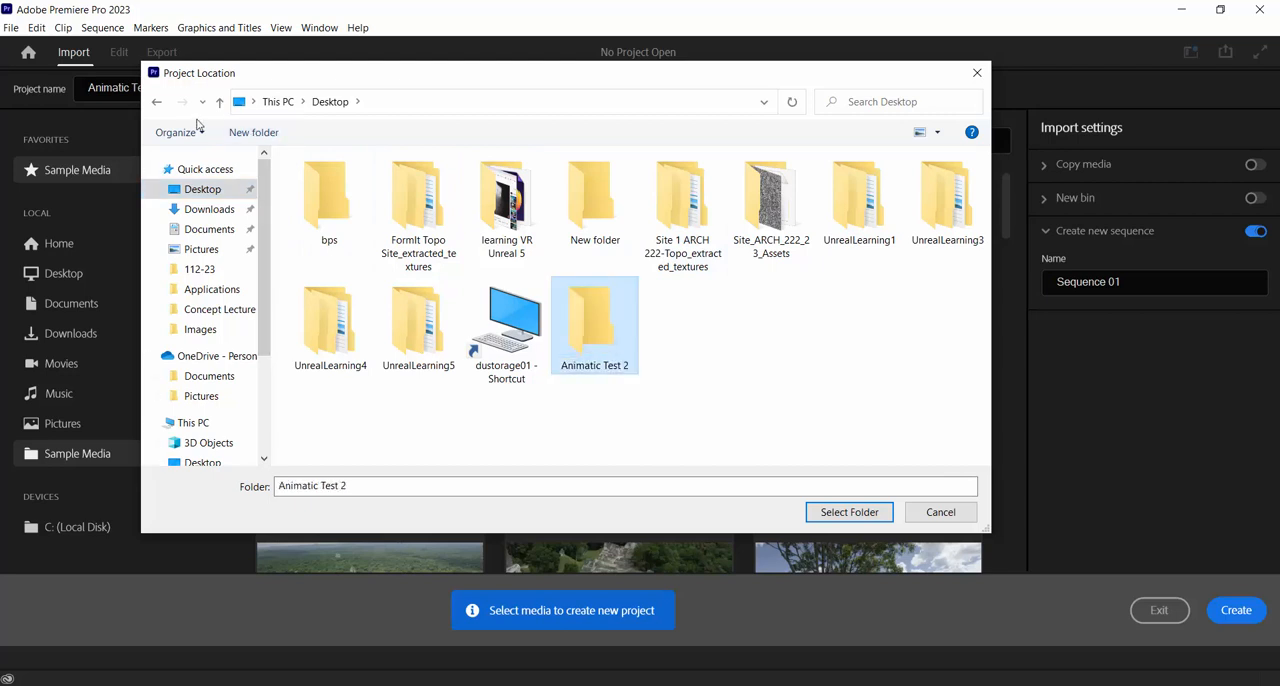
left_click(850, 511)
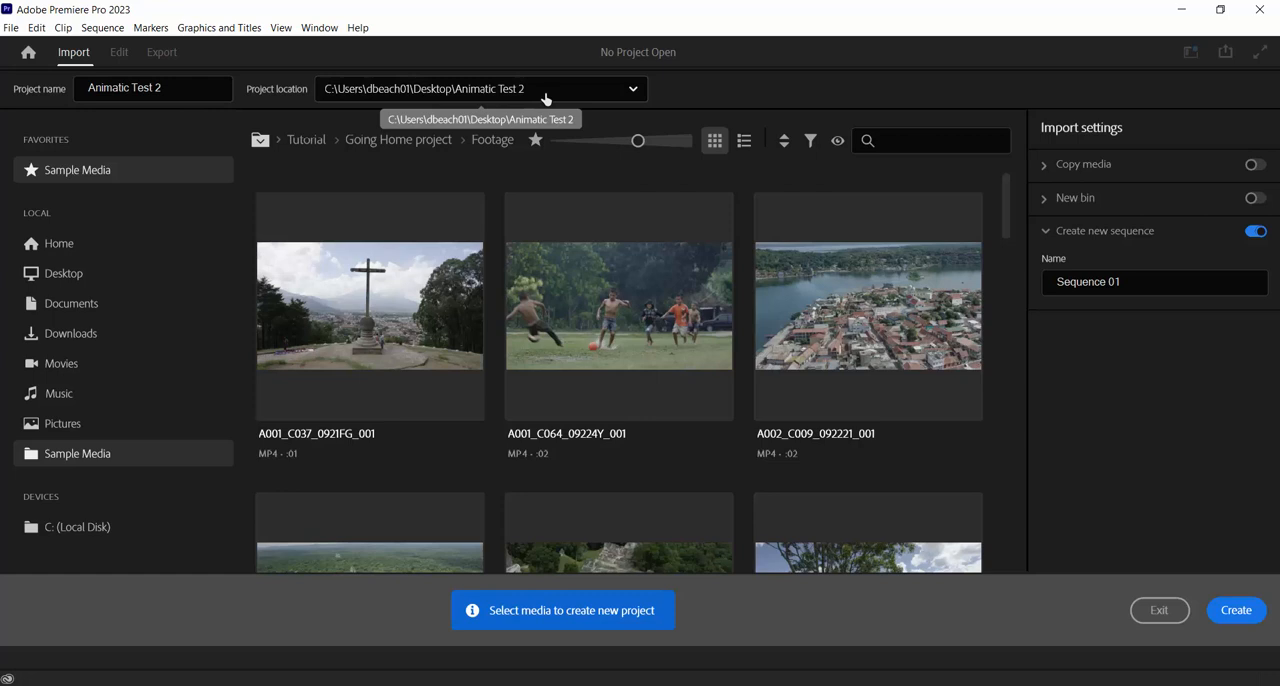
Create the project without selecting any media and make the timeline area taller
left_click(1240, 611)
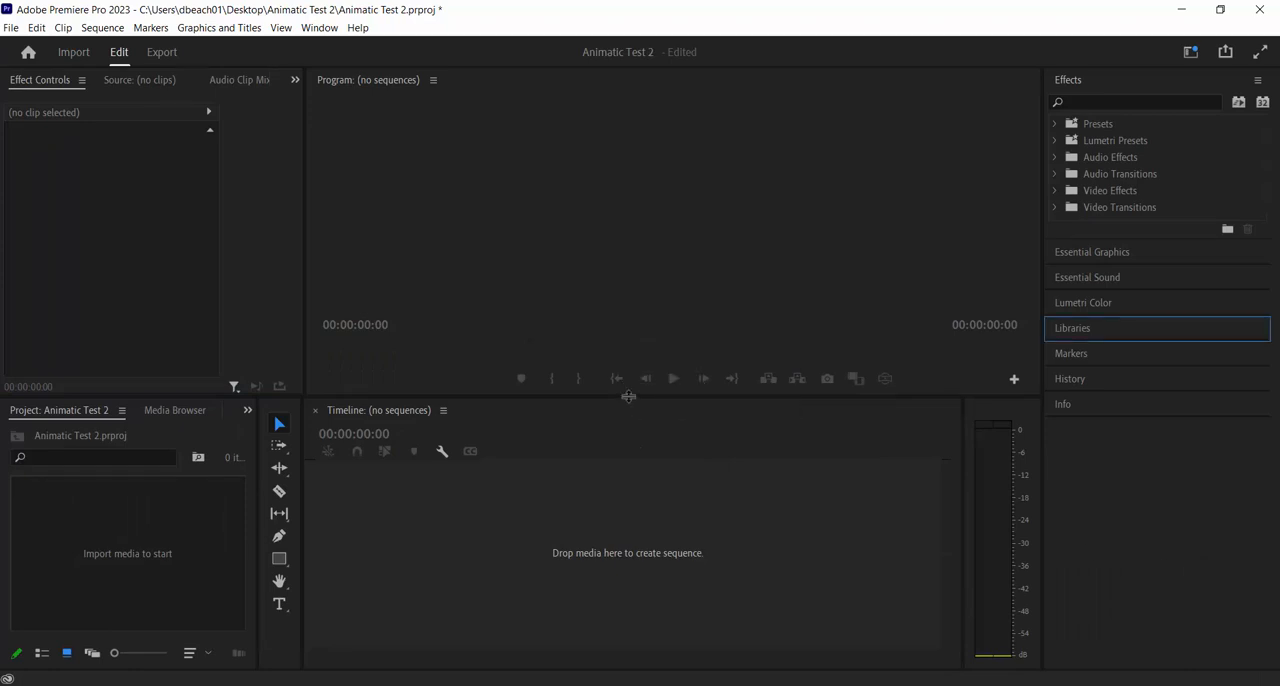
left_click_drag(622, 400, 635, 346)
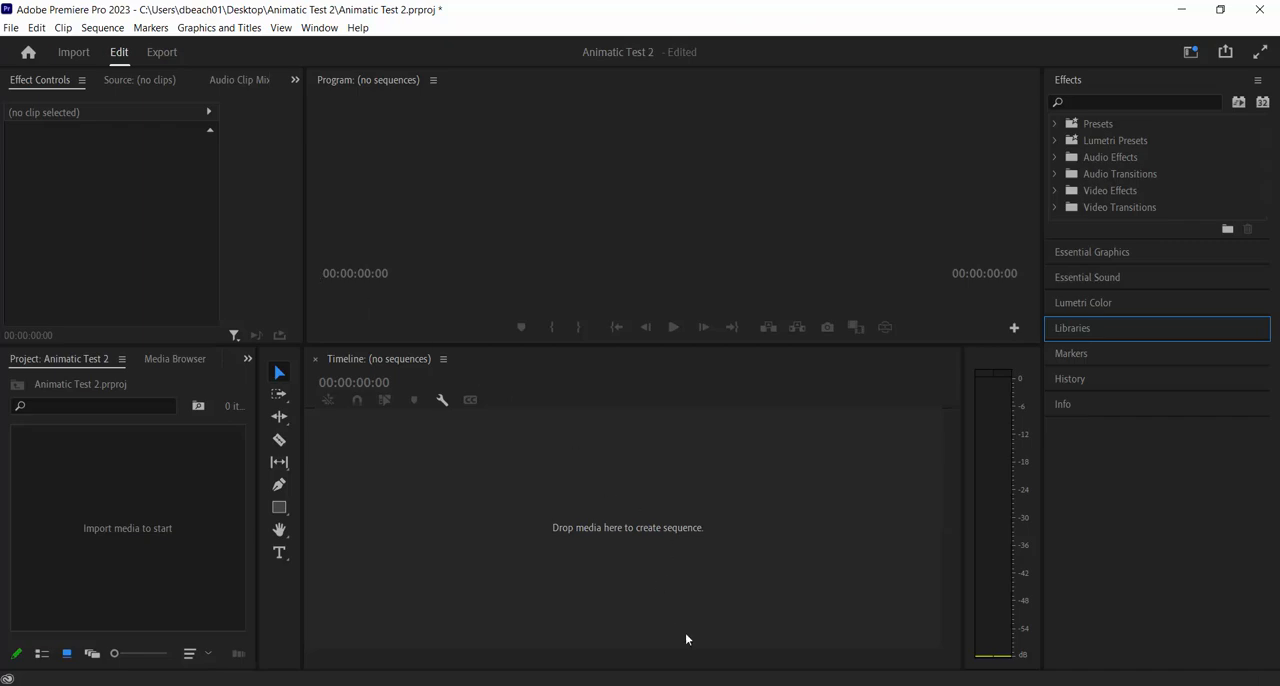
Switch to Photoshop and look through the open images Image3.png, Looks Down.png, Nifty Trees.png and Cross Slope.png
mouse_move(757, 685)
left_click(757, 640)
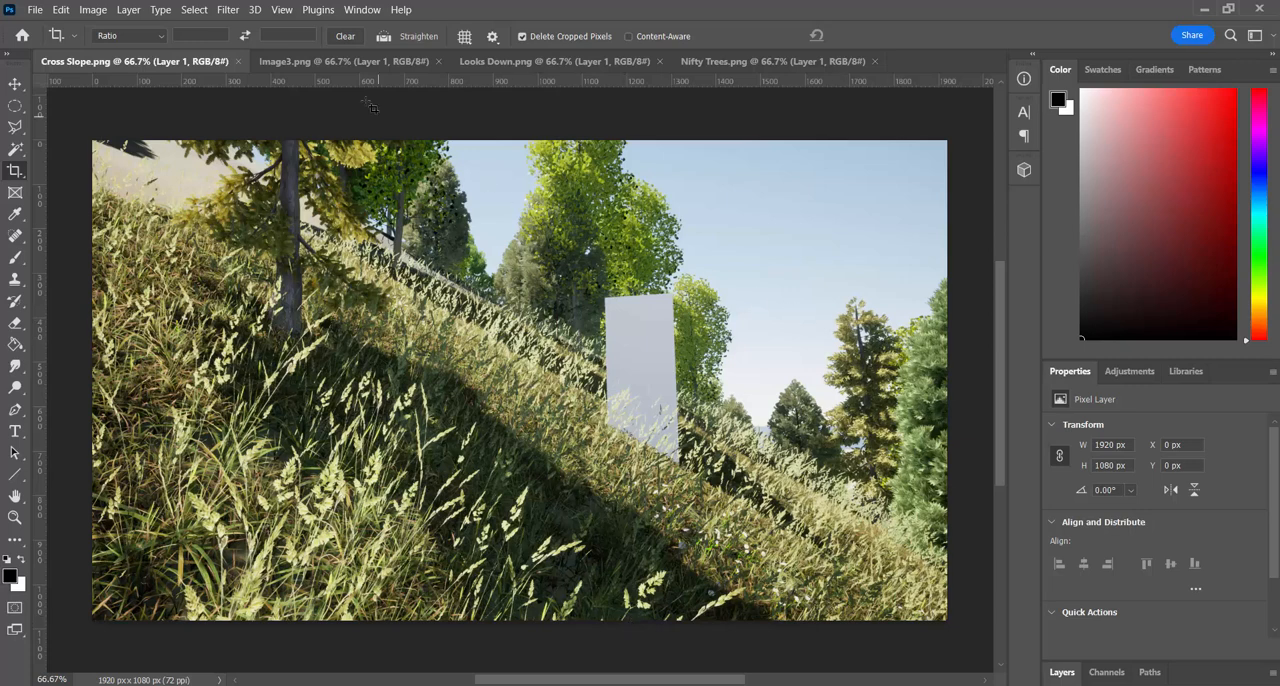
left_click(364, 61)
left_click(573, 61)
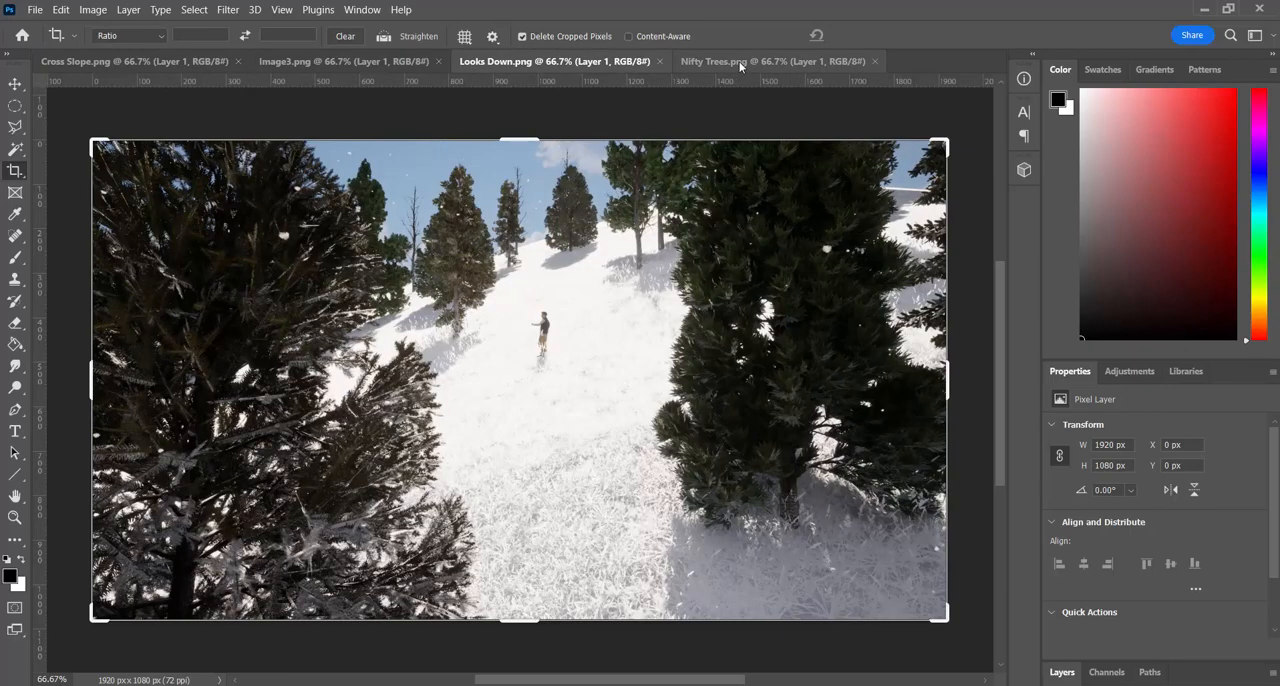
left_click(743, 62)
left_click(592, 66)
left_click(334, 67)
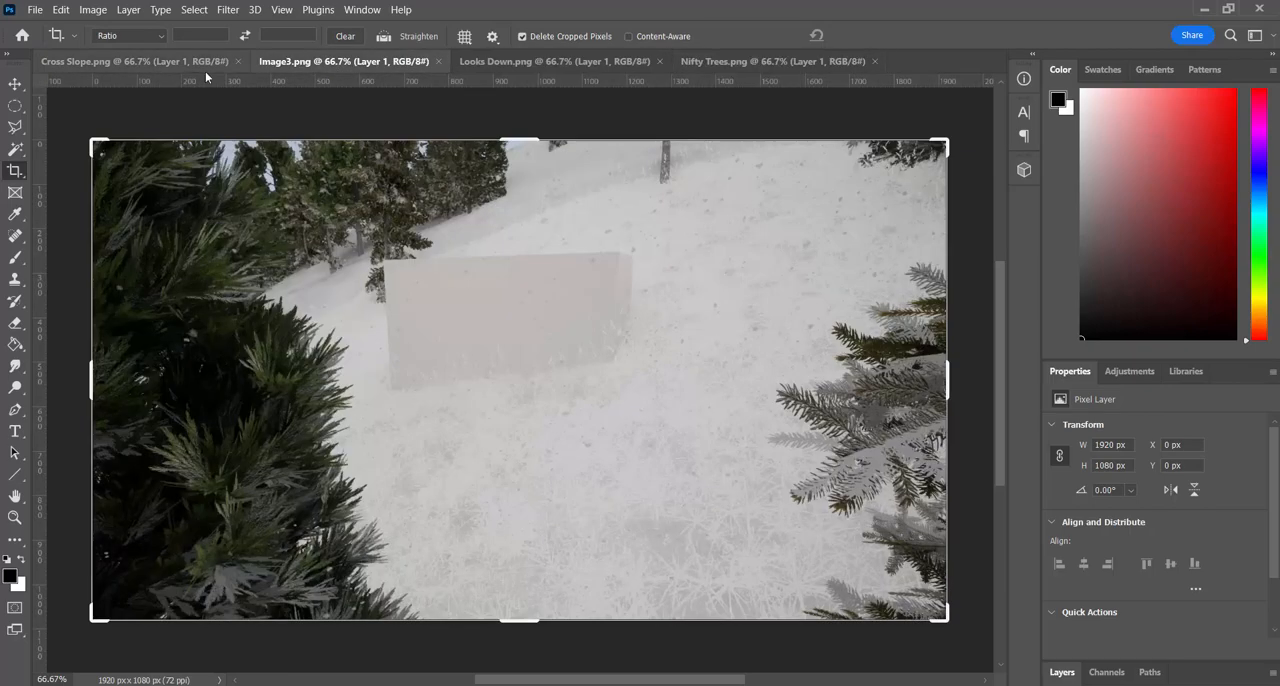
left_click(169, 69)
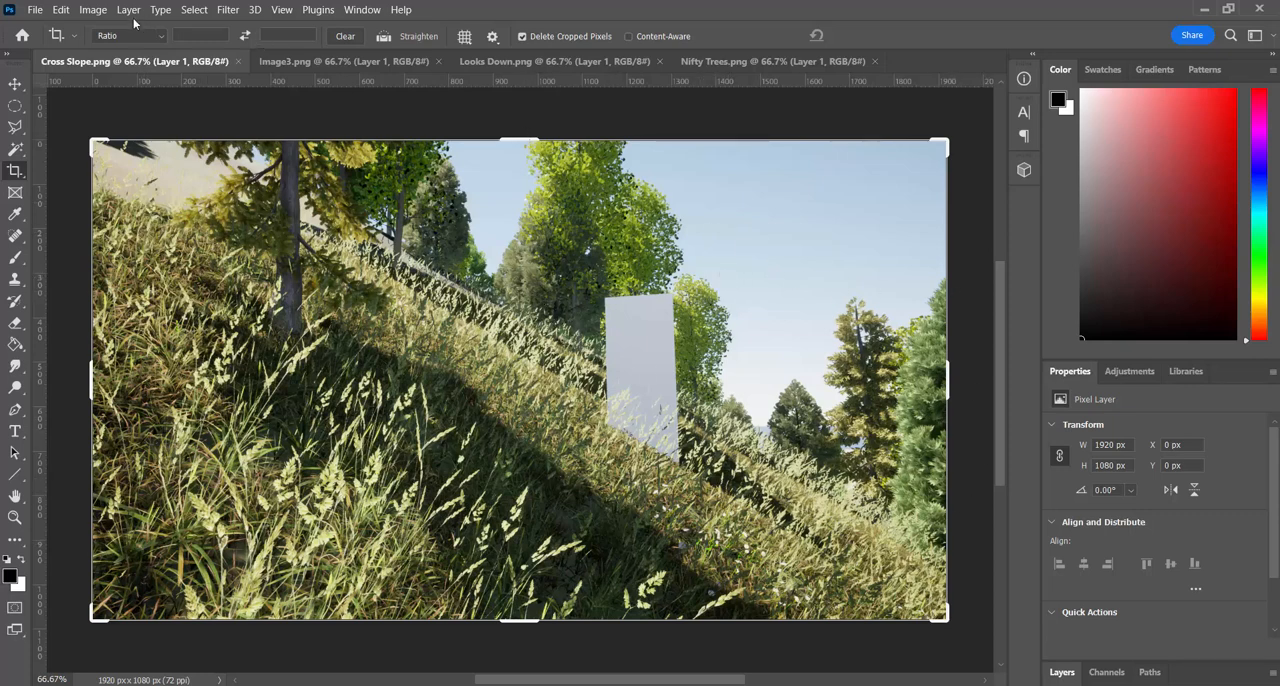
Check the image size of Cross Slope.png and leave the settings without applying changes
left_click(93, 10)
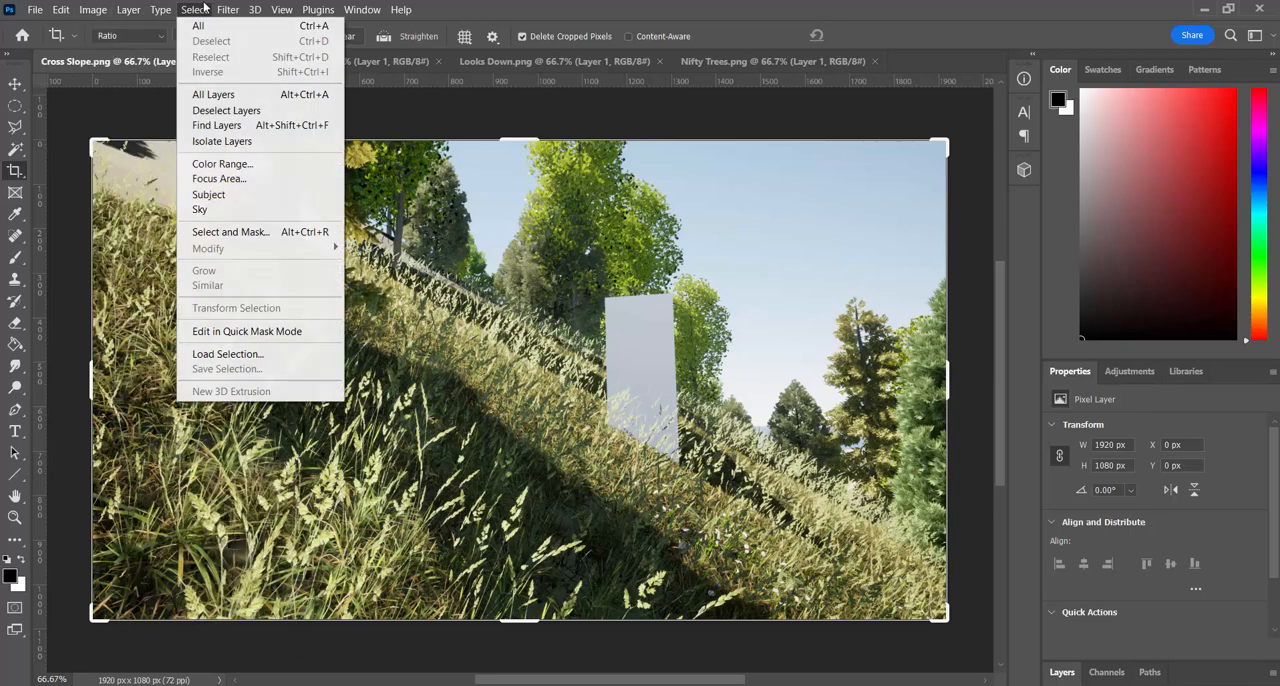
key("Escape")
left_click(93, 10)
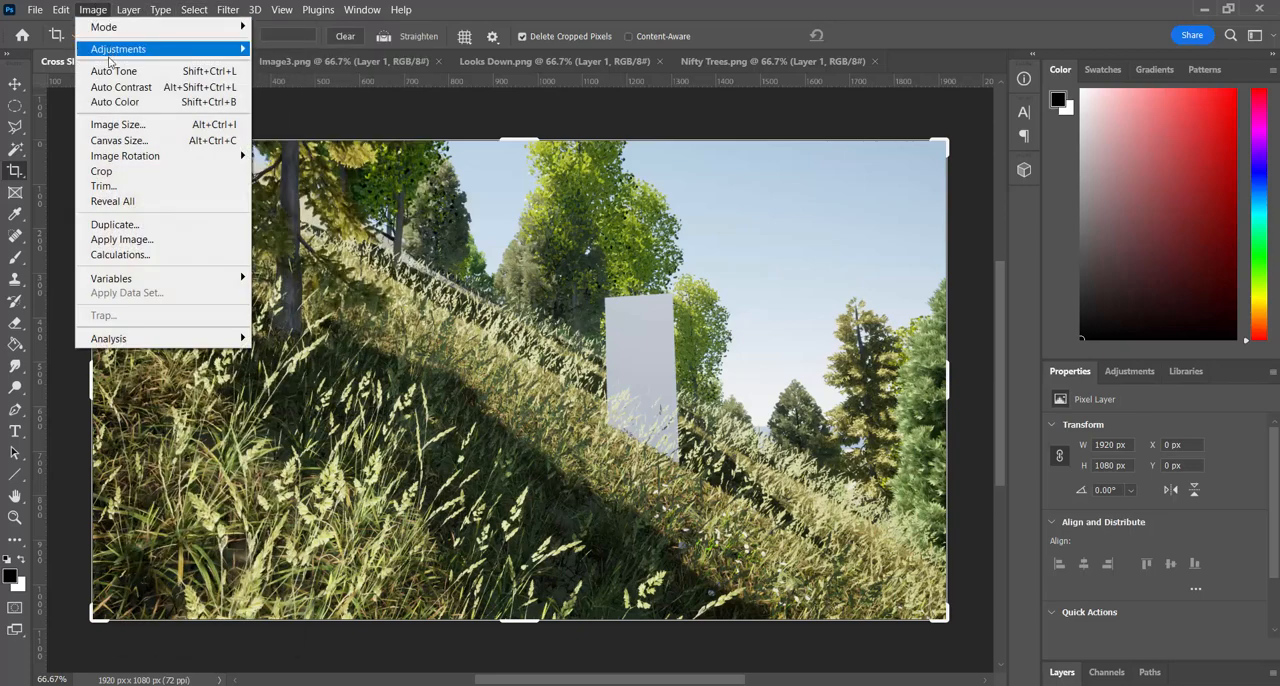
left_click(118, 123)
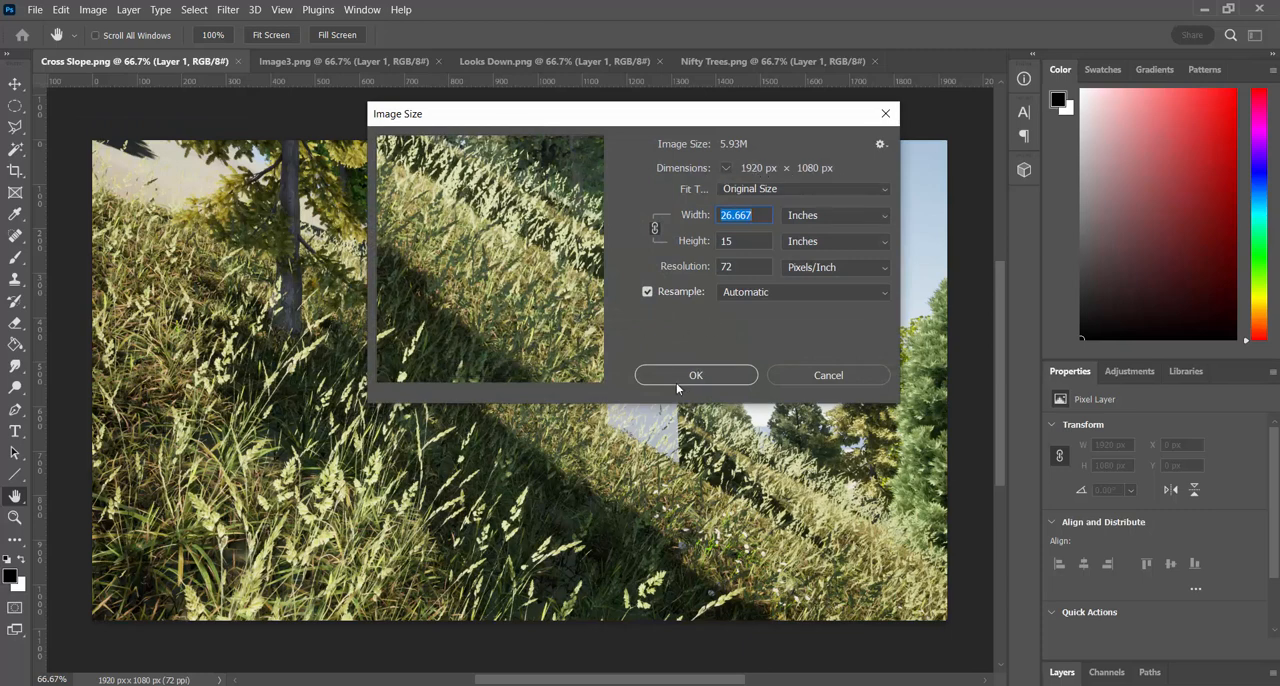
left_click(843, 375)
key("c")
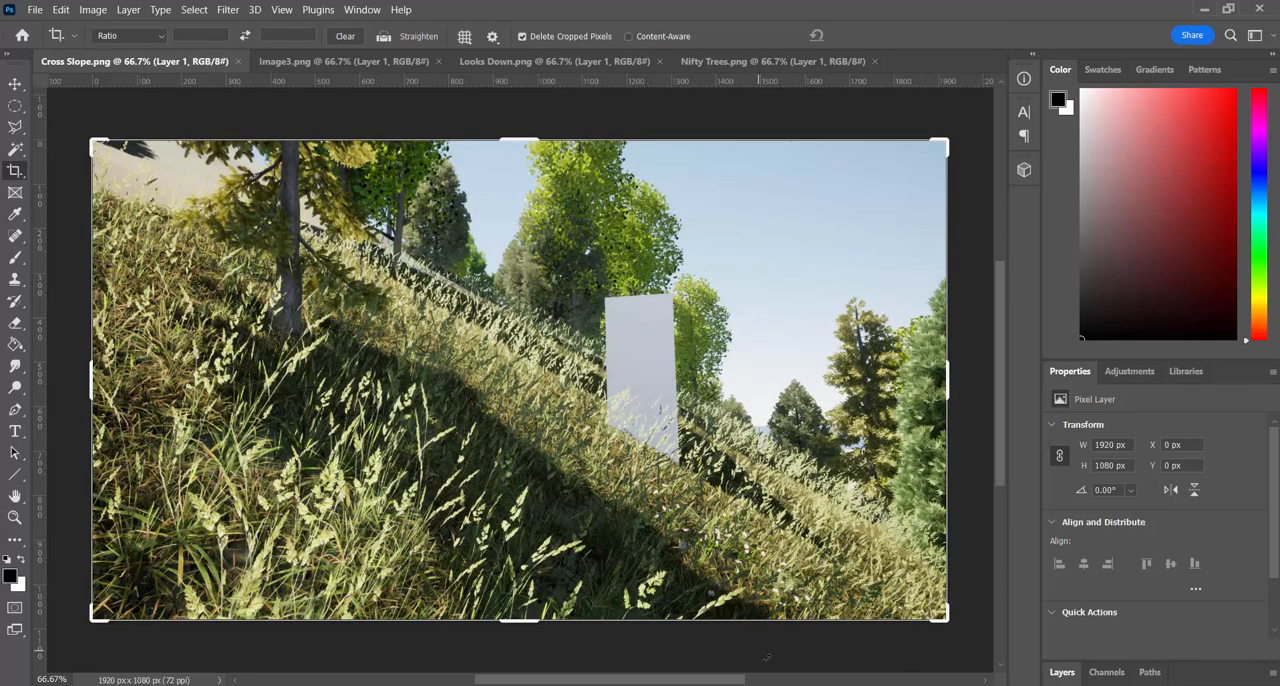
Switch back to Premiere Pro and browse to the Desktop folder for a media import into the project
mouse_move(797, 685)
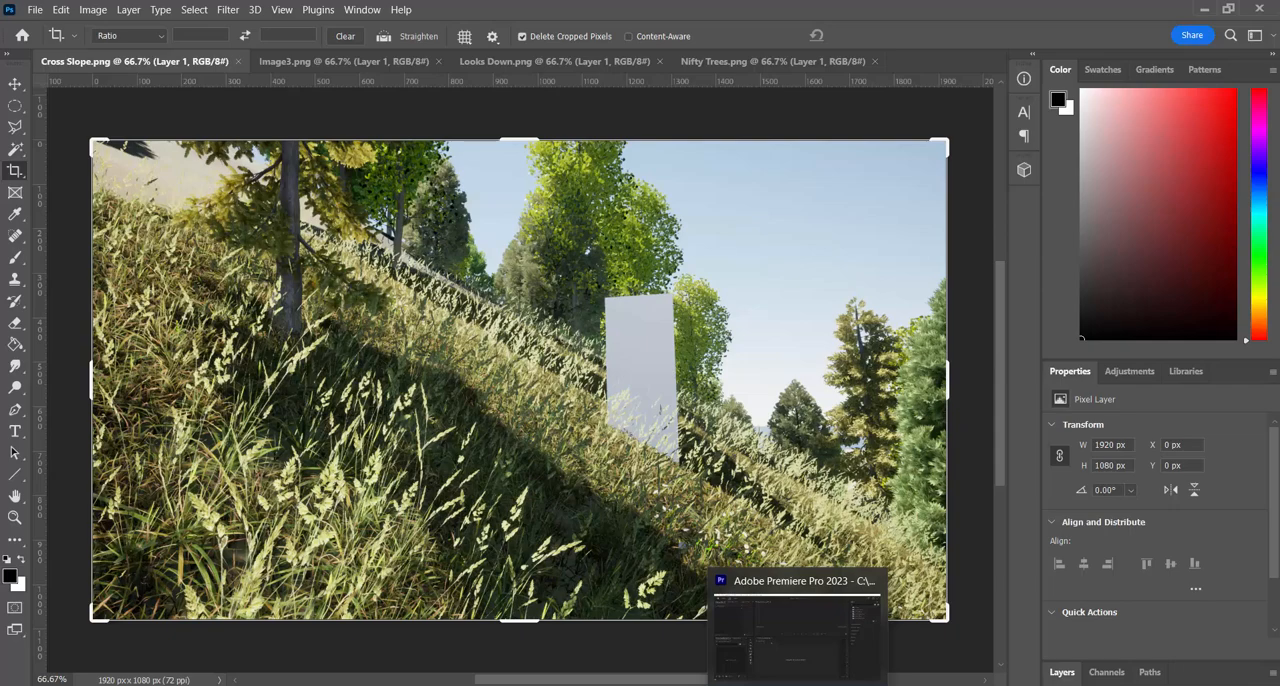
left_click(727, 622)
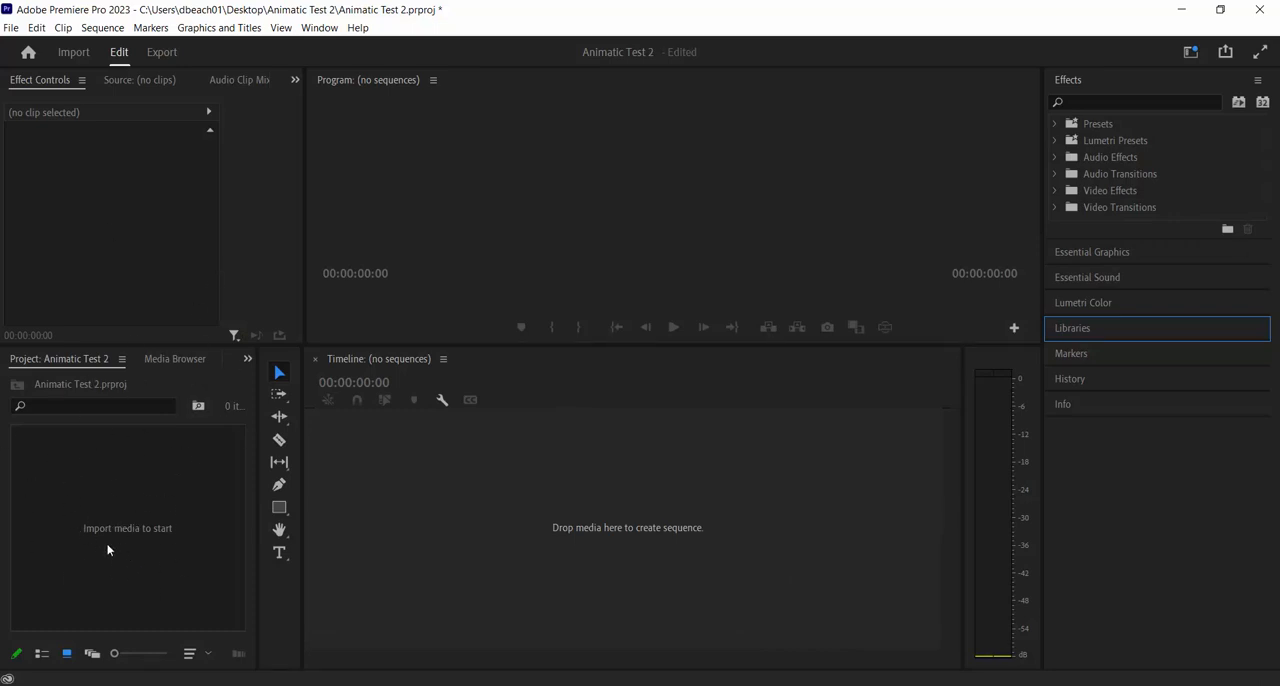
right_click(132, 505)
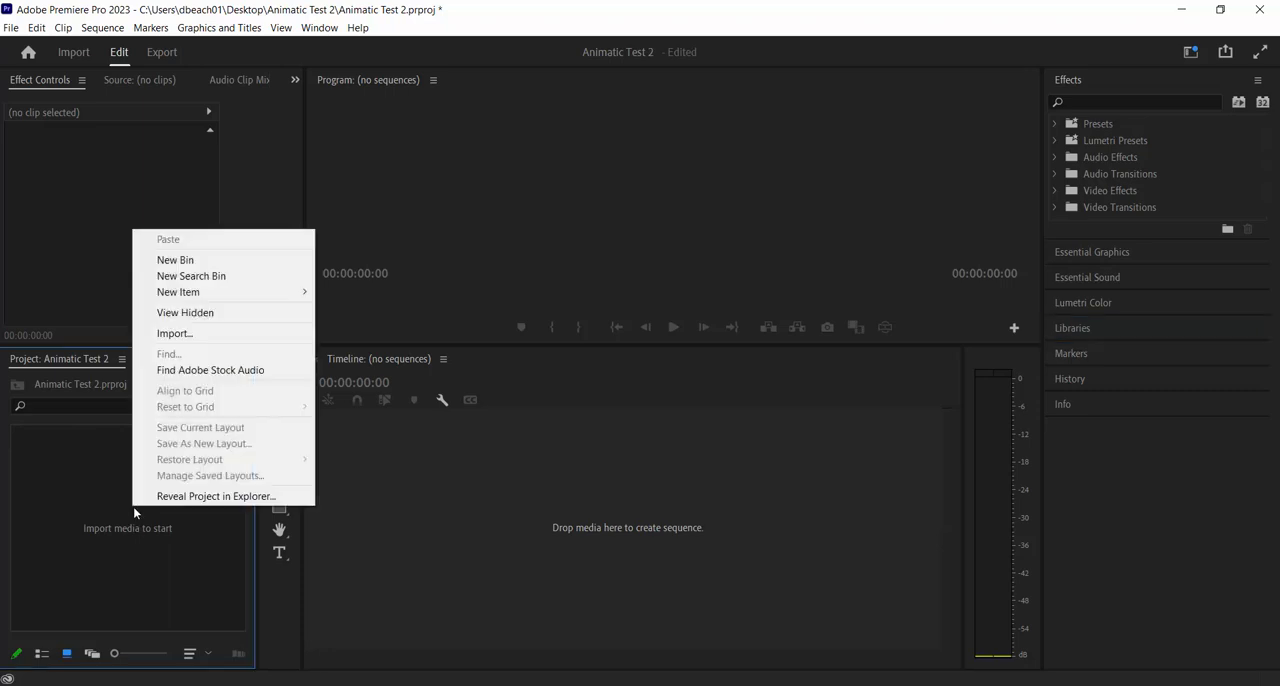
left_click(217, 333)
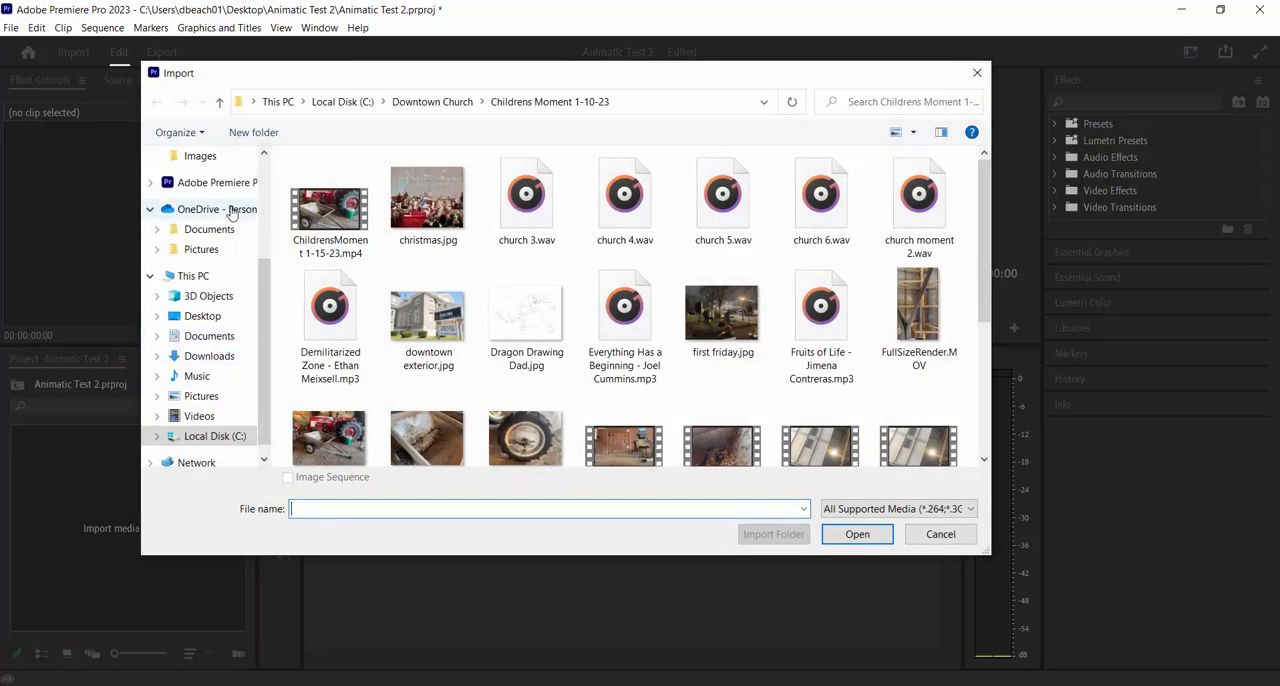
scroll(225, 215, "up", 3)
left_click(222, 189)
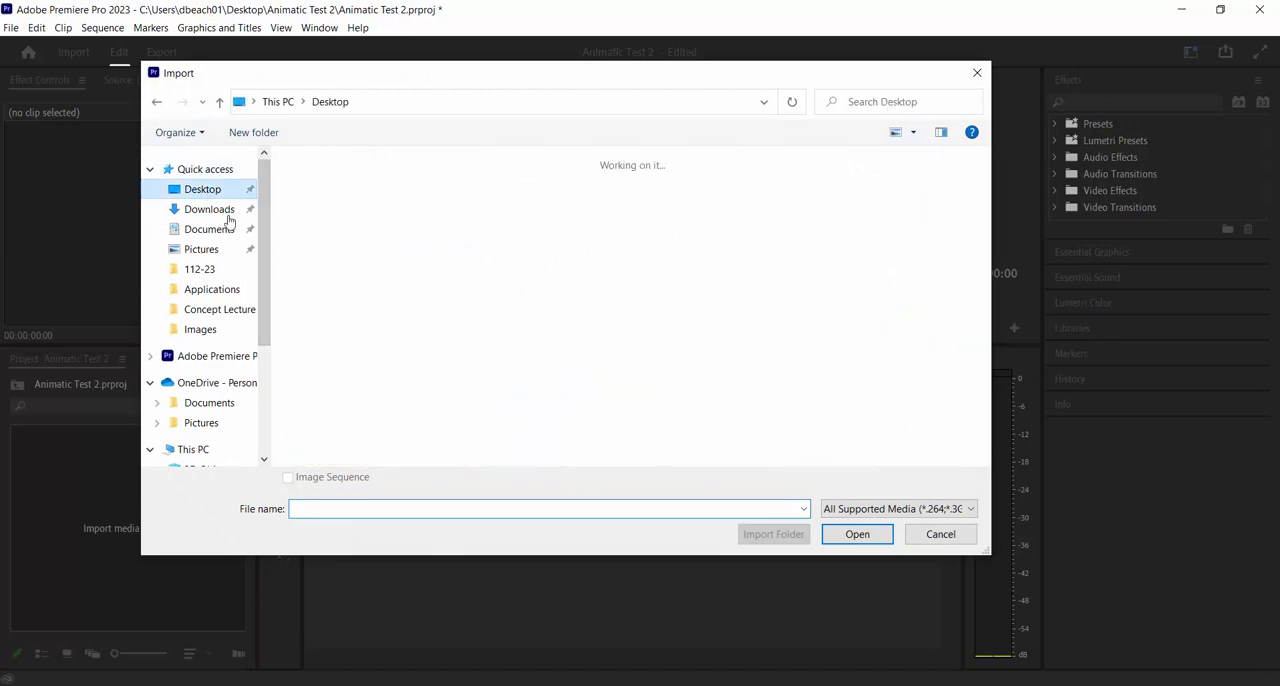
Import Cross Slope.png, Looks Down.png and Groovy Trees.png together into the project
mouse_move(988, 250)
left_mouse_down()
mouse_move(987, 388)
mouse_move(1000, 258)
left_mouse_up()
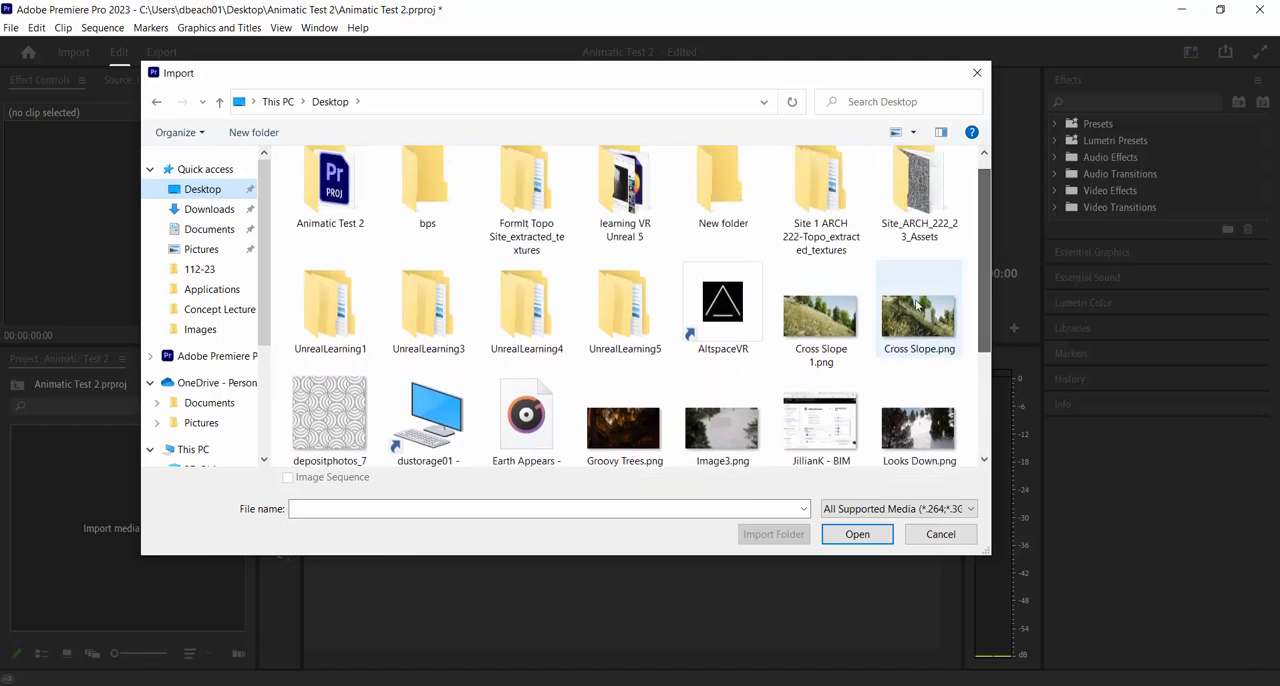
left_click(915, 310)
left_click_drag(984, 320, 983, 400)
left_click(918, 278, "ctrl")
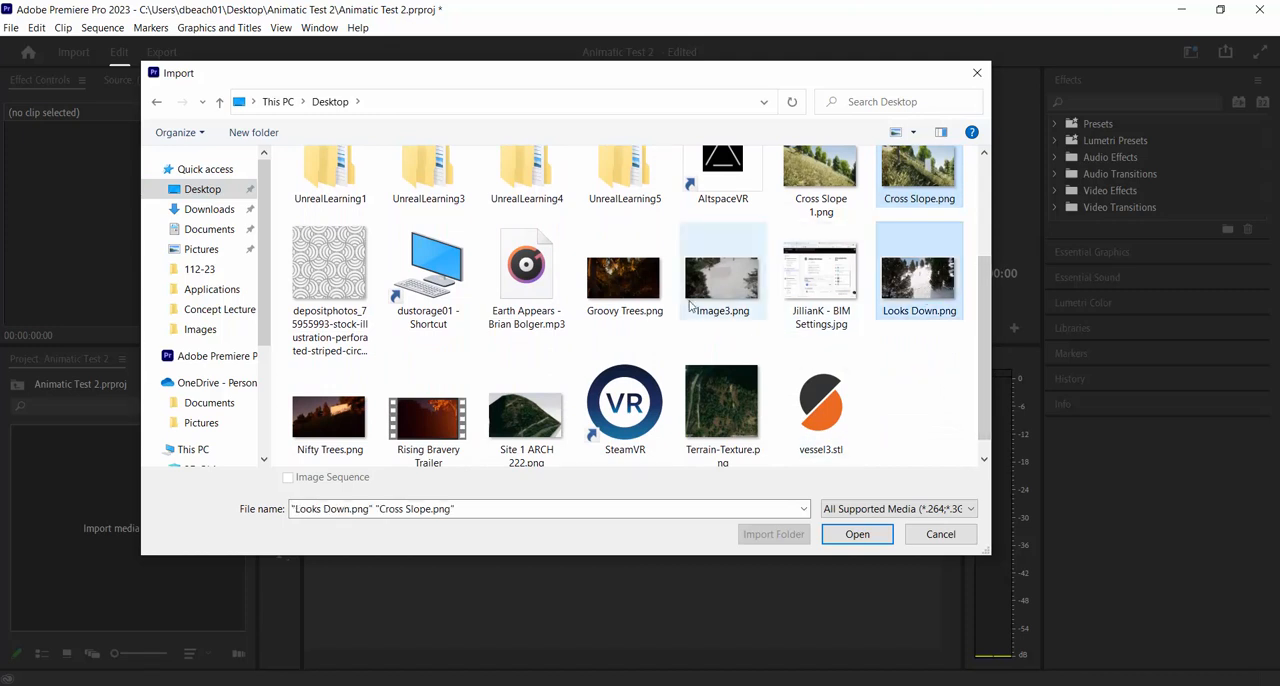
left_click(632, 287, "ctrl")
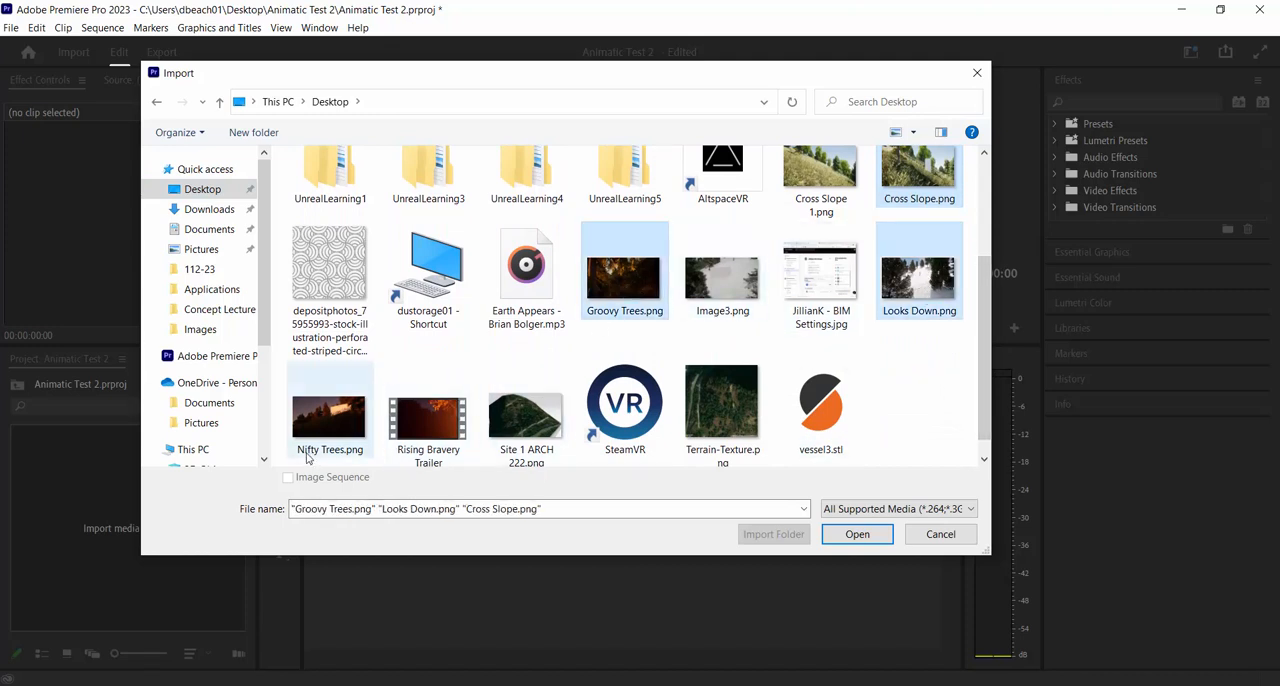
left_click_drag(987, 358, 986, 397)
left_click(858, 537)
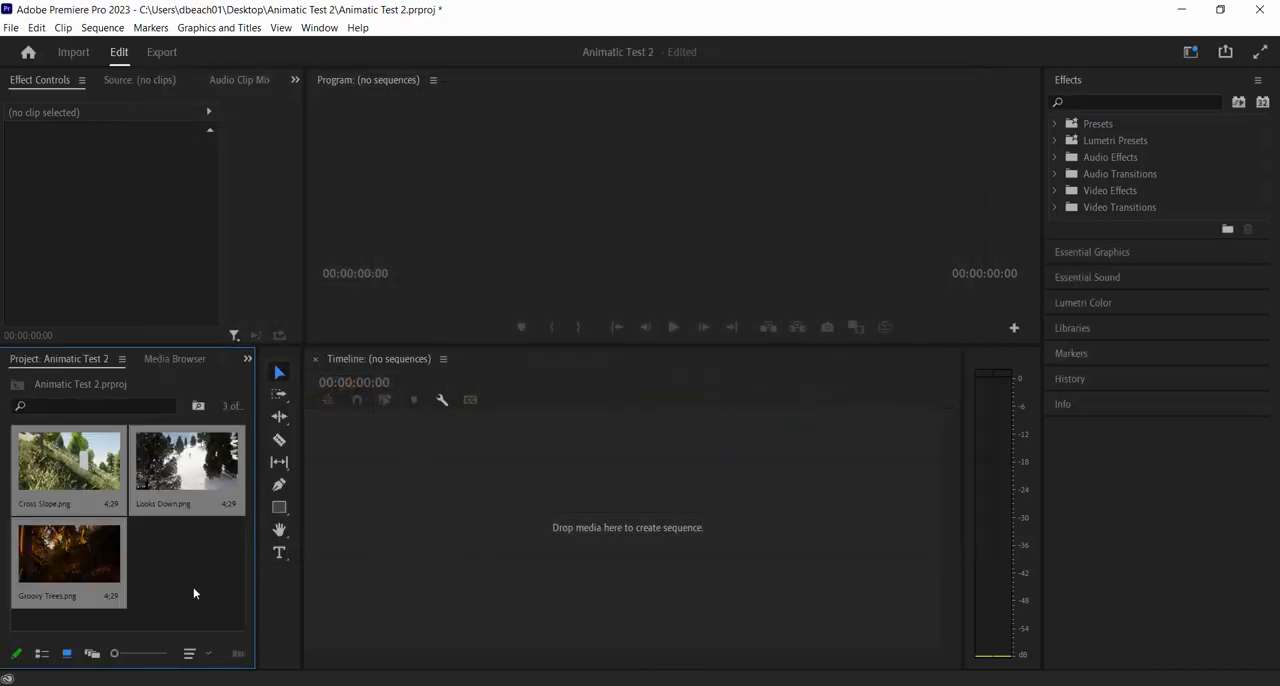
left_click(203, 583)
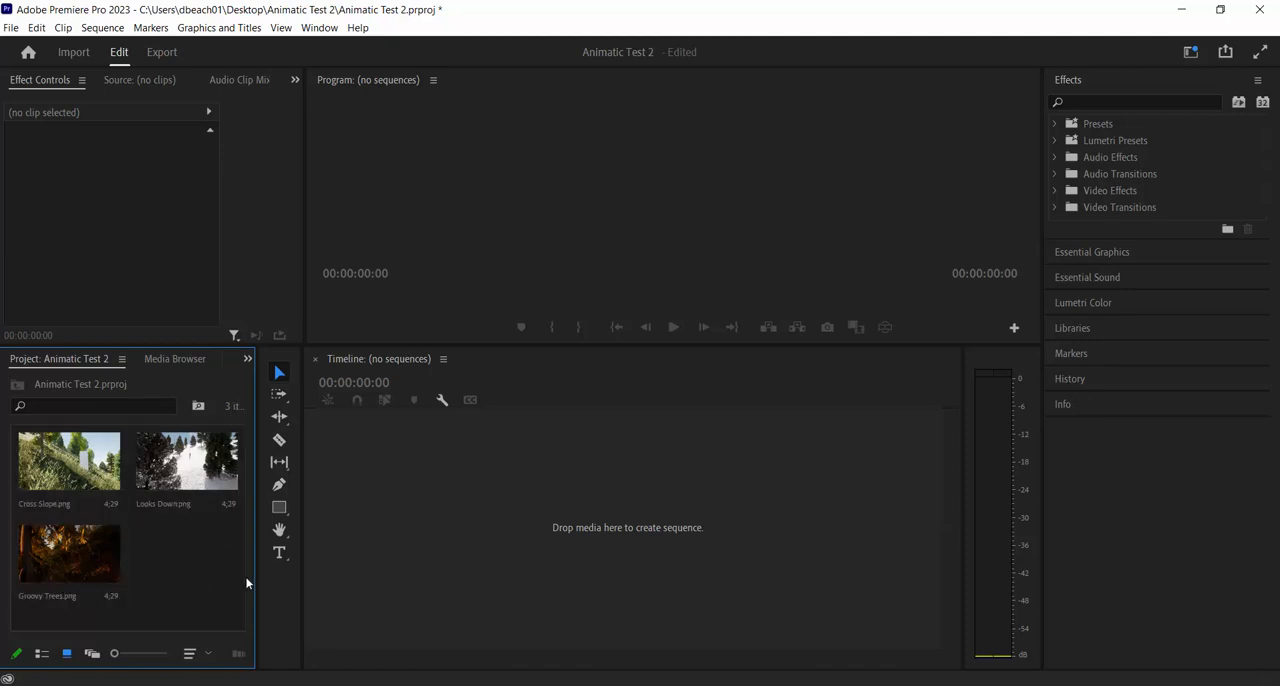
Create a sequence from Cross Slope.png in the empty timeline and enlarge the Program monitor
left_click(64, 480)
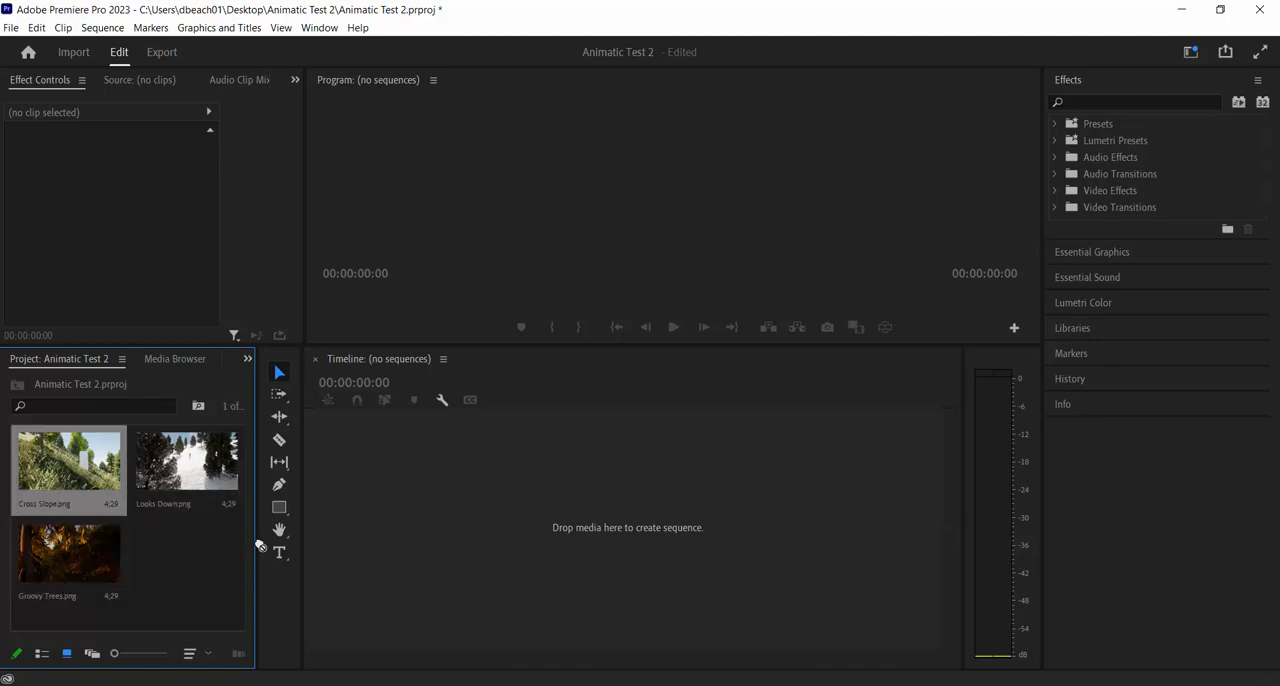
left_click_drag(258, 545, 355, 523)
left_click_drag(424, 502, 426, 509)
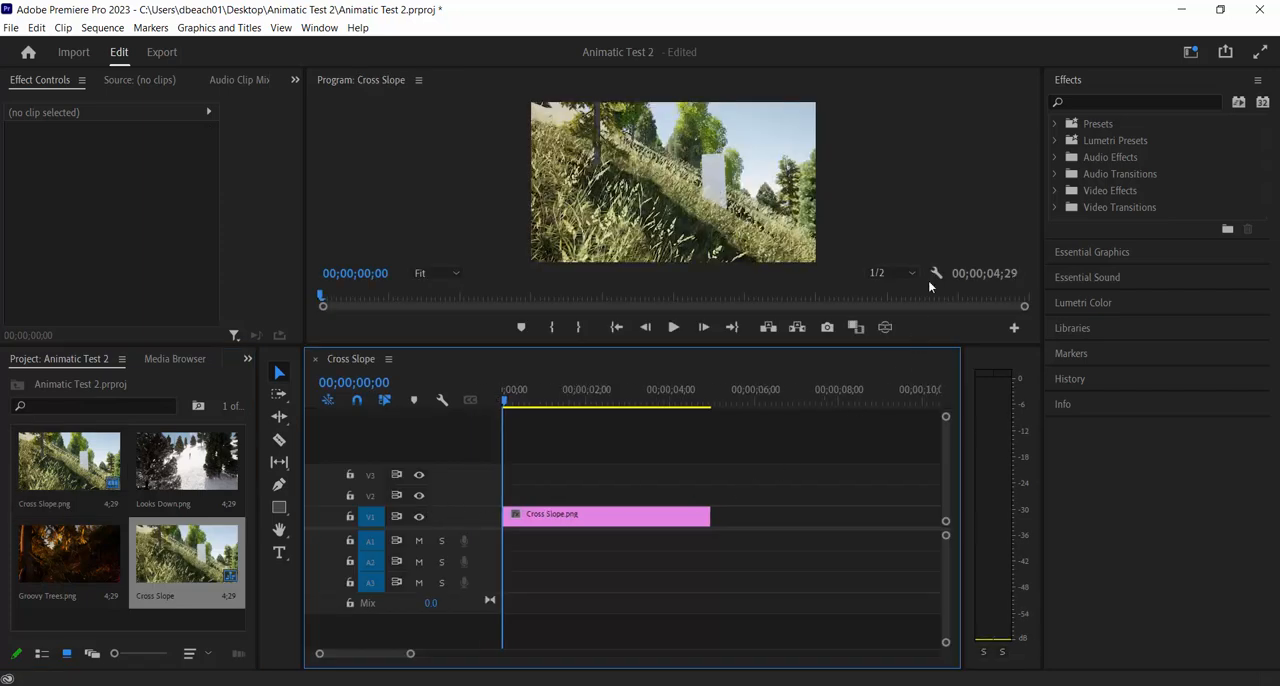
left_click_drag(395, 345, 396, 424)
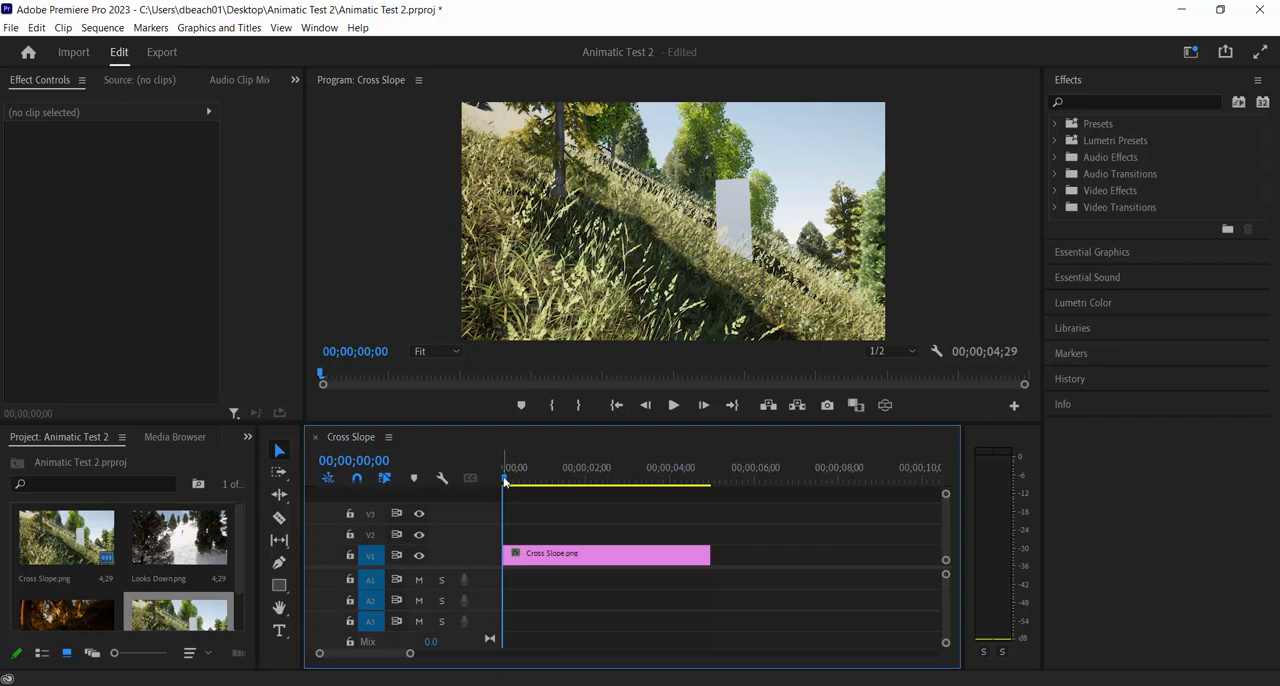
Scrub the playhead to the end of the Cross Slope.png clip at 00;00;04;29 and select the clip
left_click_drag(509, 479, 706, 494)
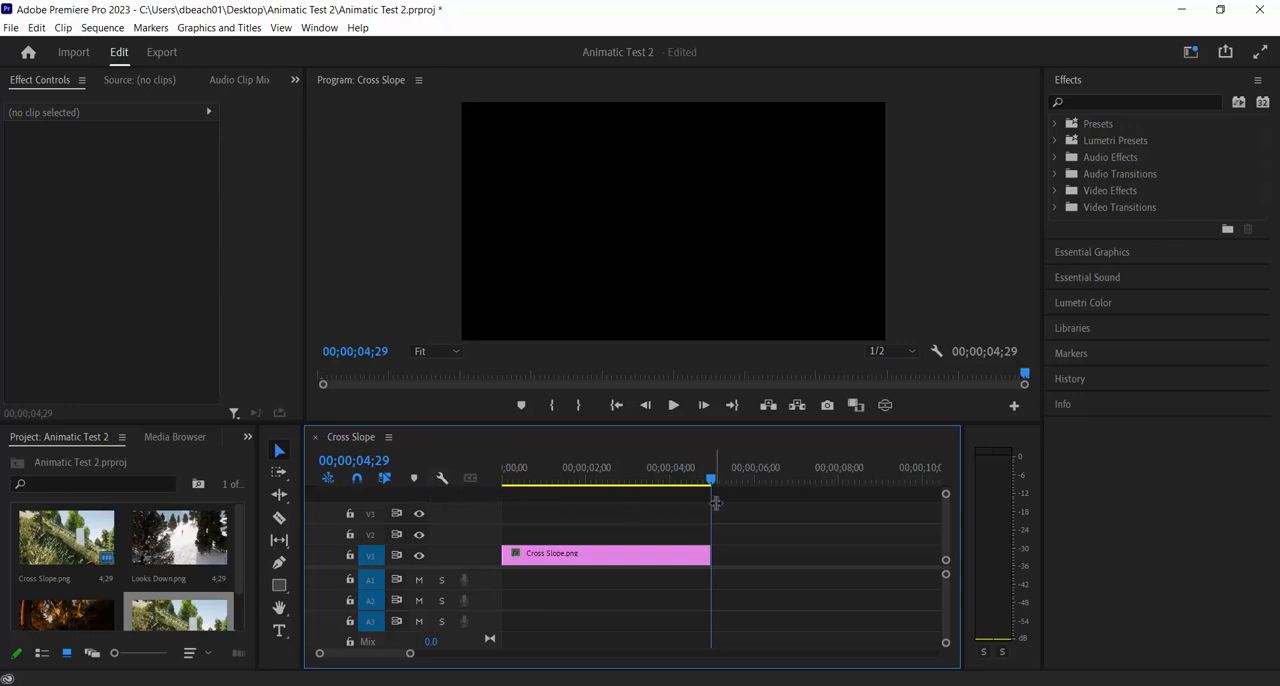
left_click(601, 556)
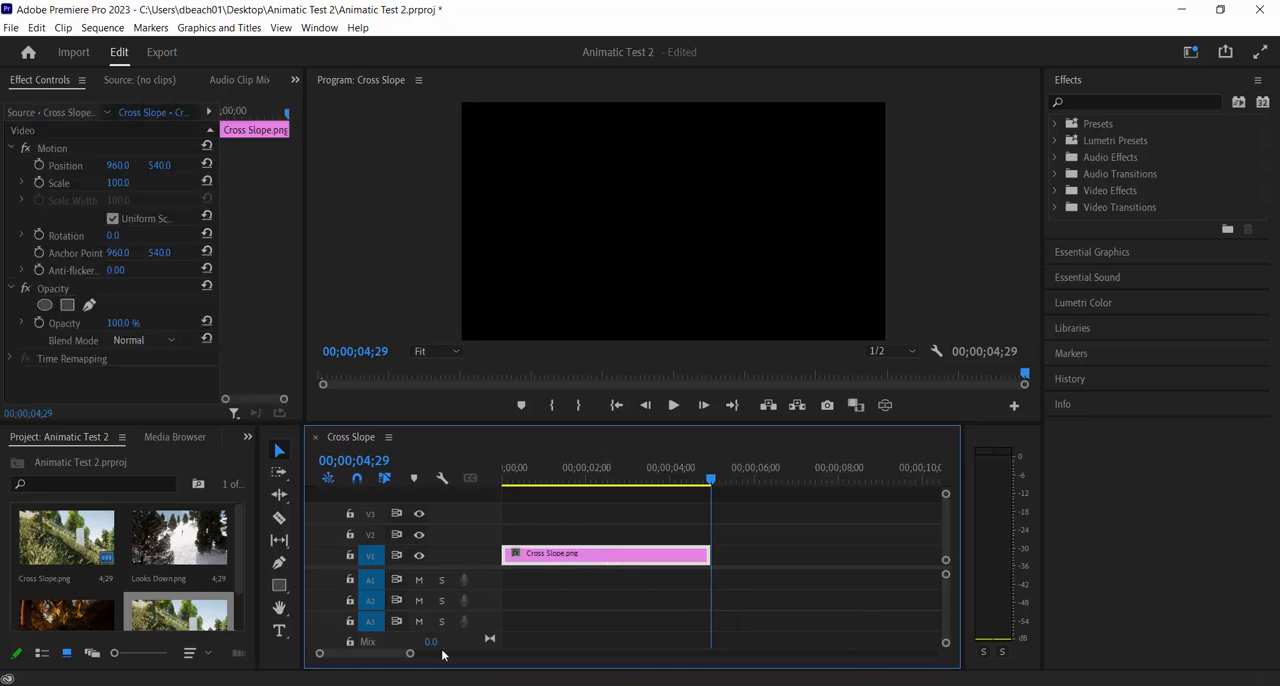
Extend the Cross Slope.png clip to end at 00;00;09;29 and scrub the playhead to its new end
left_click_drag(410, 656, 459, 675)
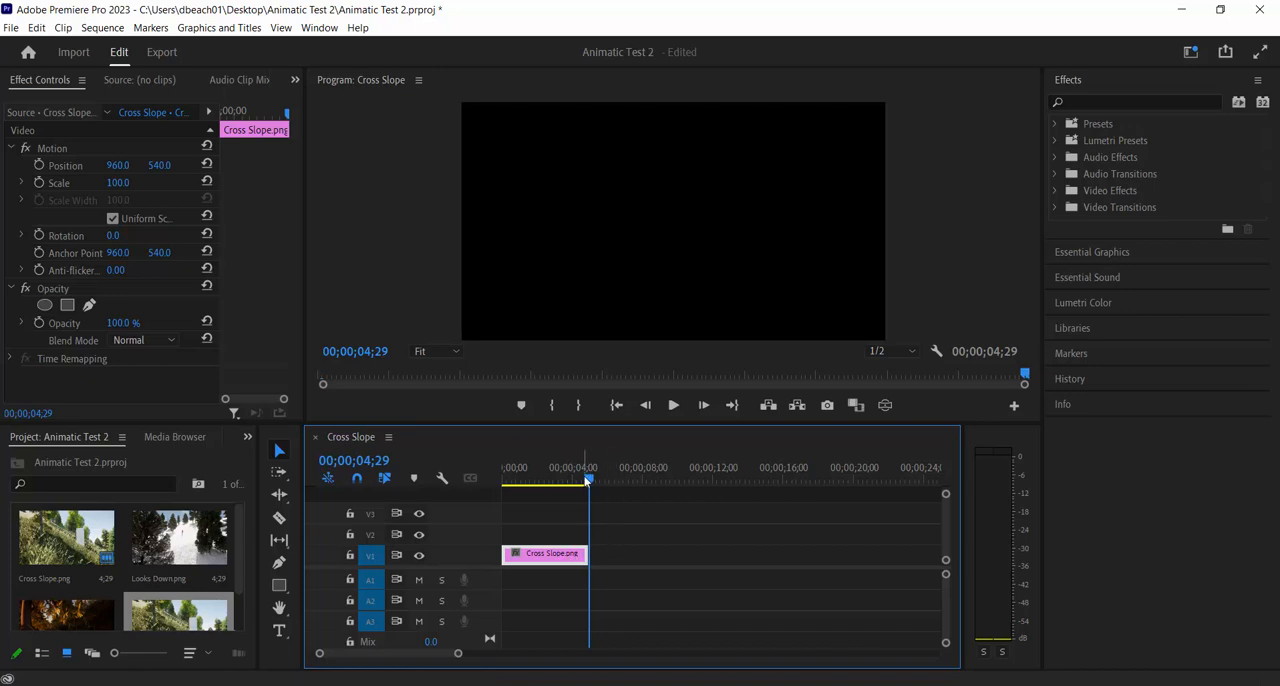
left_click_drag(590, 481, 569, 485)
left_click(584, 555)
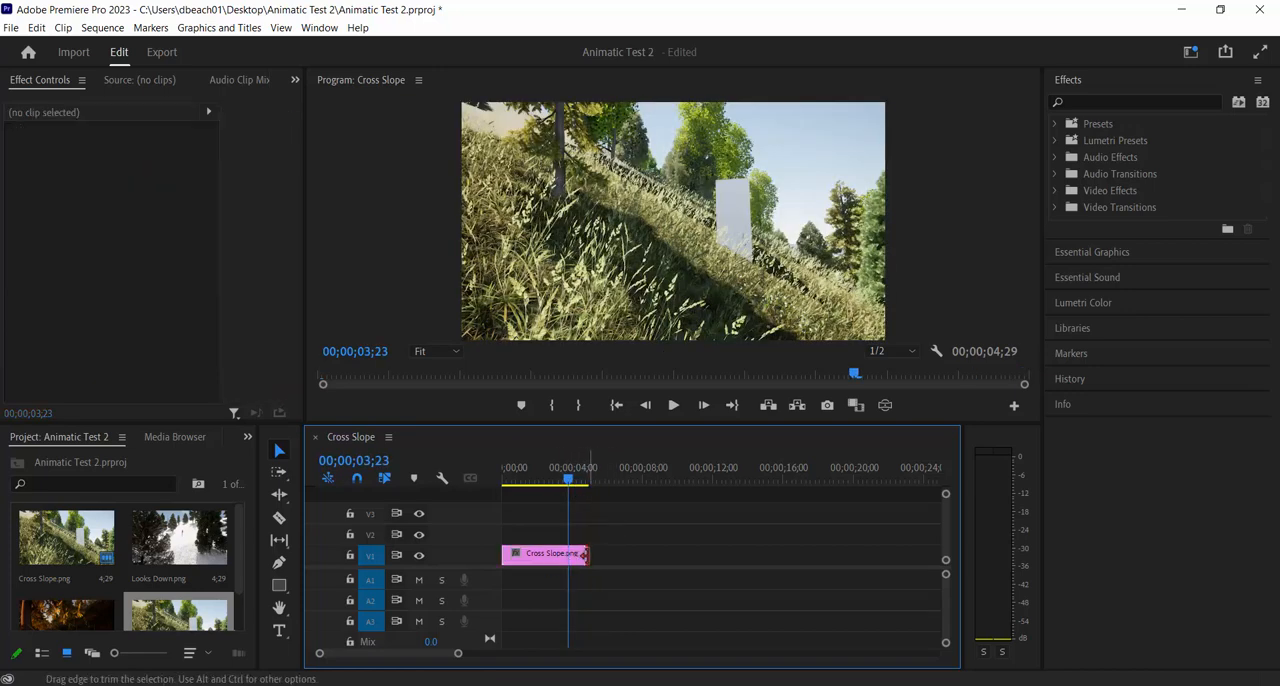
left_click_drag(584, 555, 675, 560)
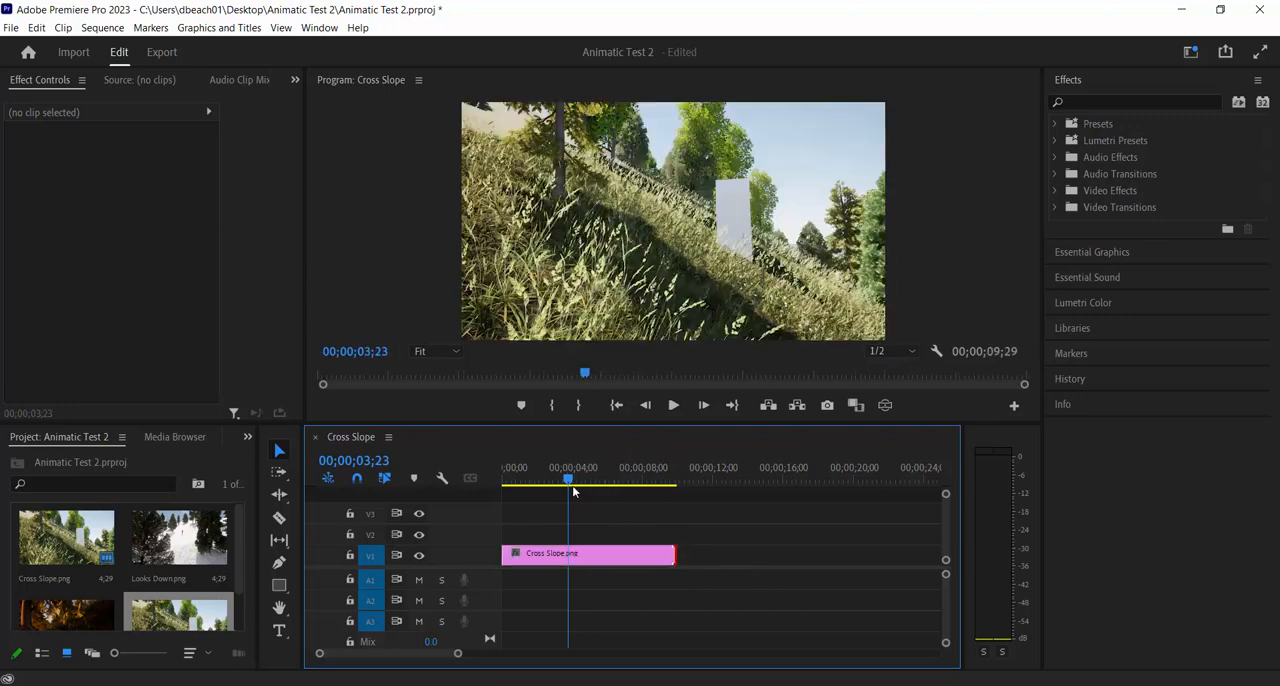
left_click_drag(573, 490, 670, 508)
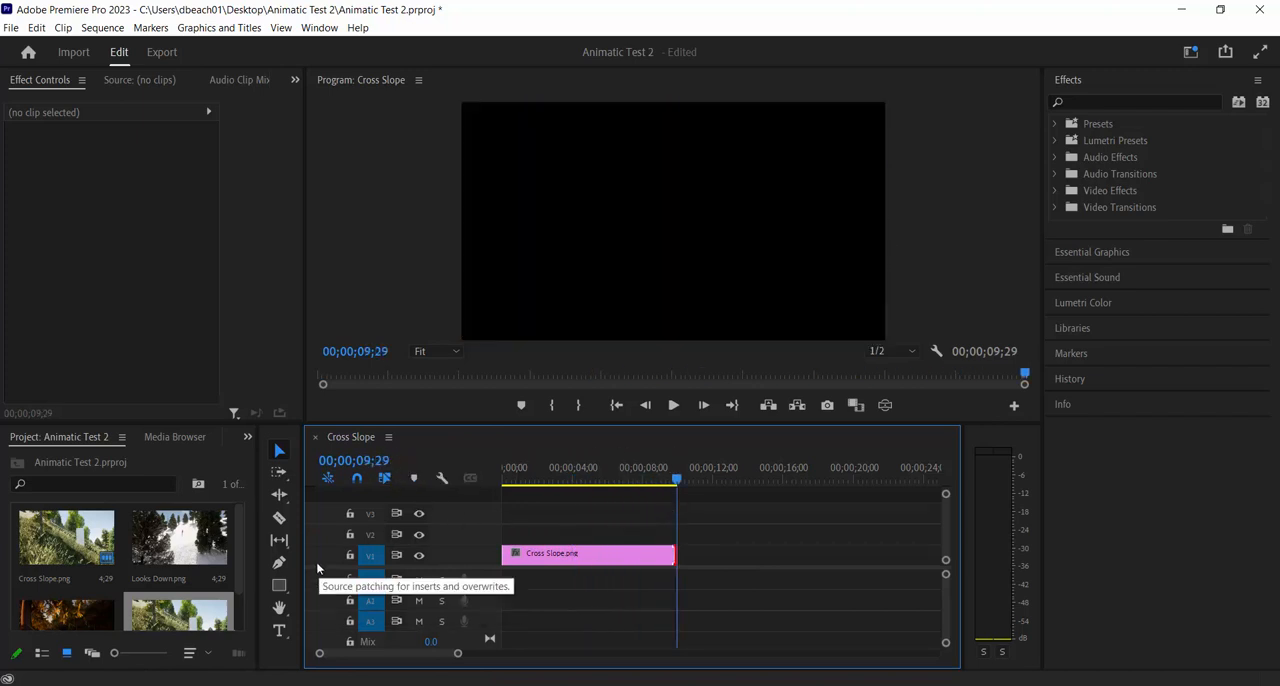
Place Groovy Trees.png on V1 directly after Cross Slope.png and extend it to end at 00;00;19;29
left_click_drag(238, 541, 272, 522)
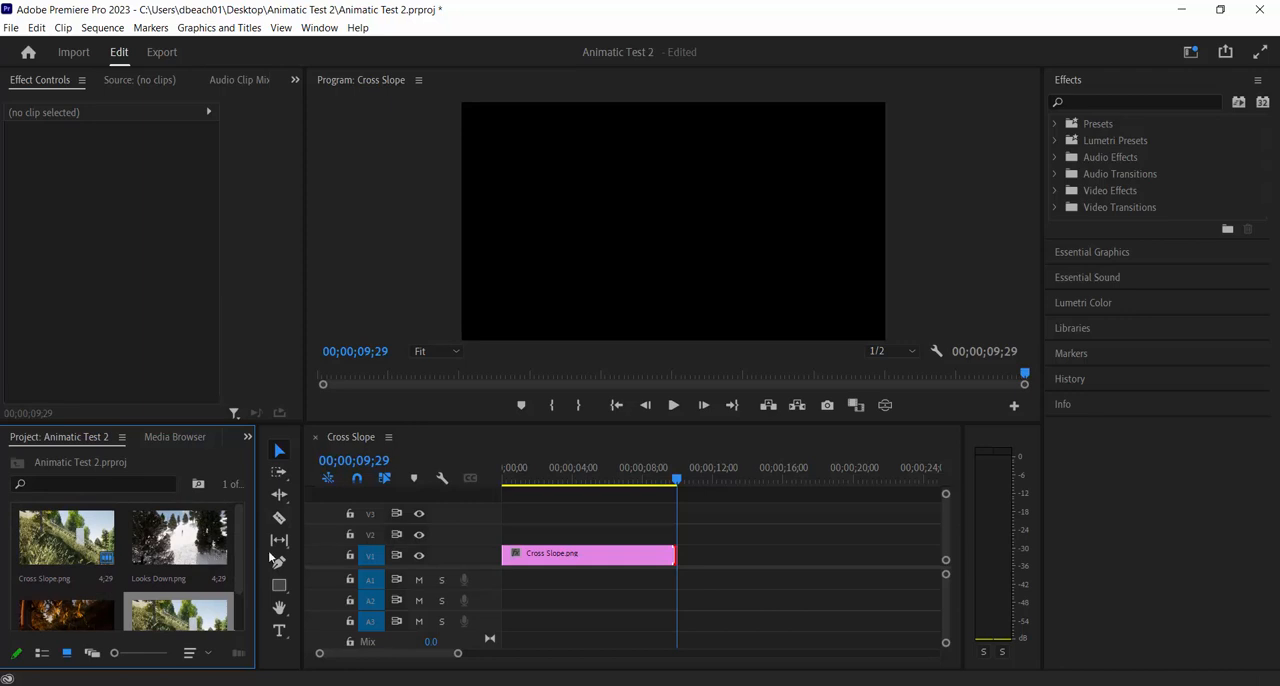
left_click_drag(632, 484, 604, 489)
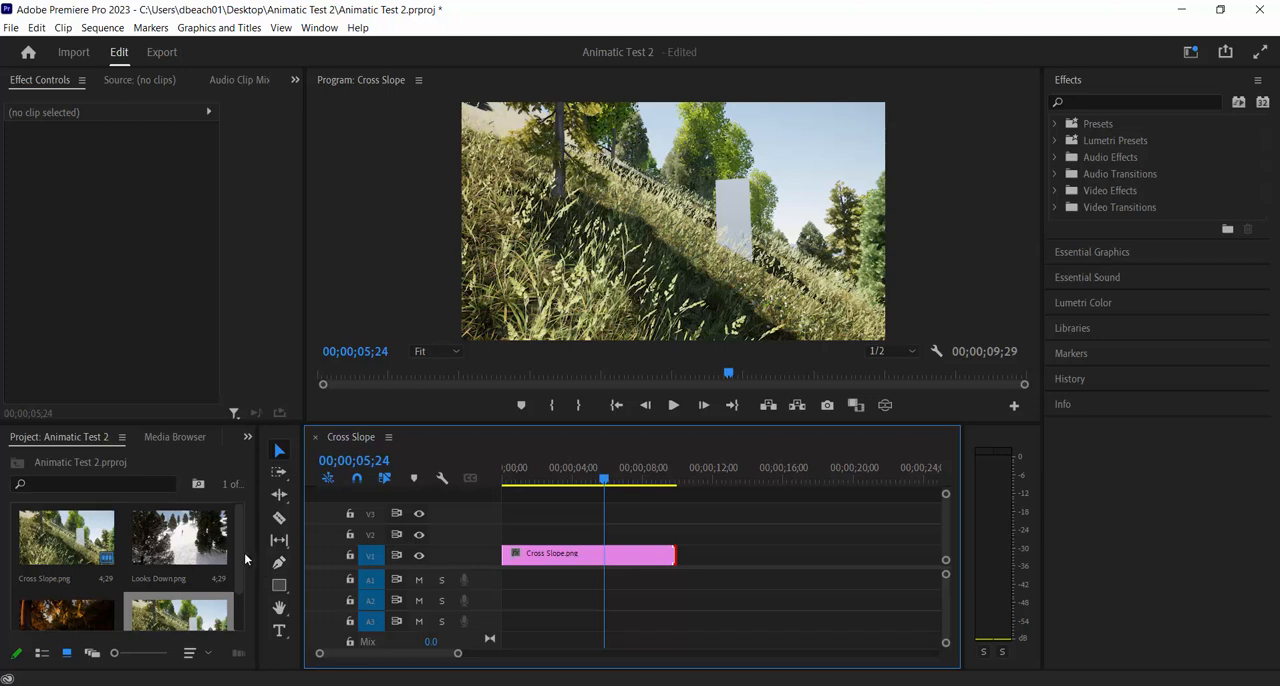
left_click_drag(244, 552, 243, 598)
left_click_drag(70, 585, 693, 572)
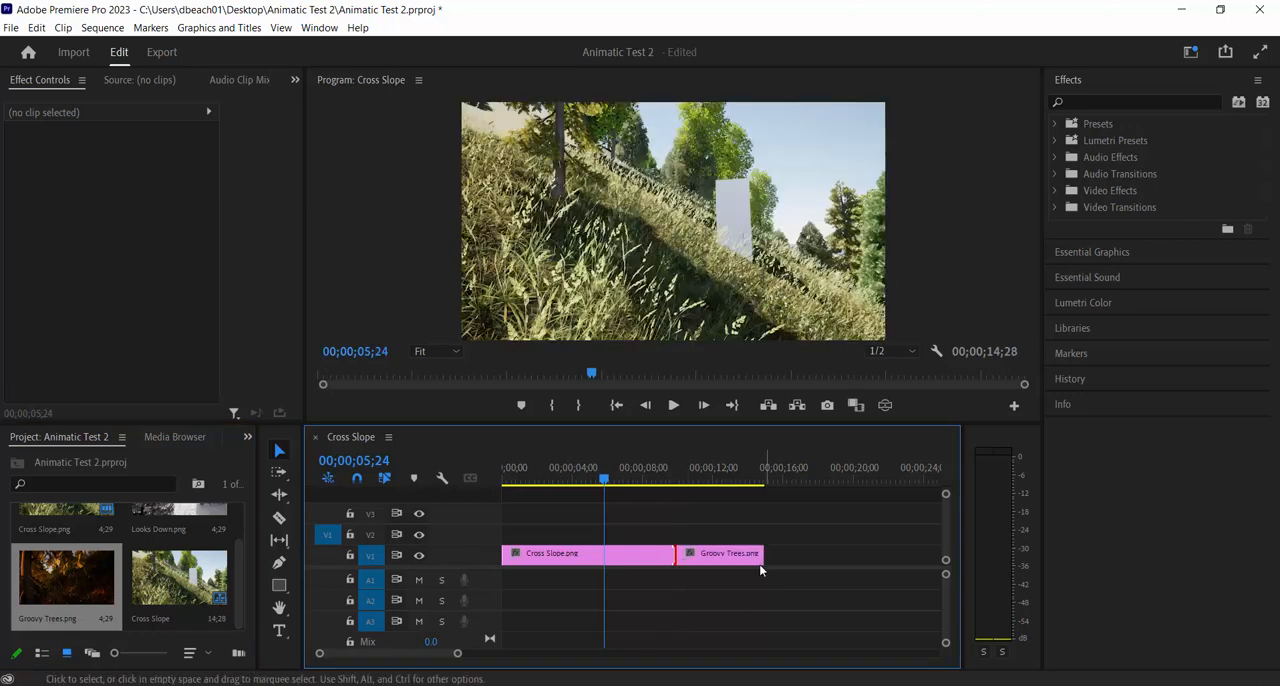
left_click(750, 555)
scroll(425, 656, "down", 5)
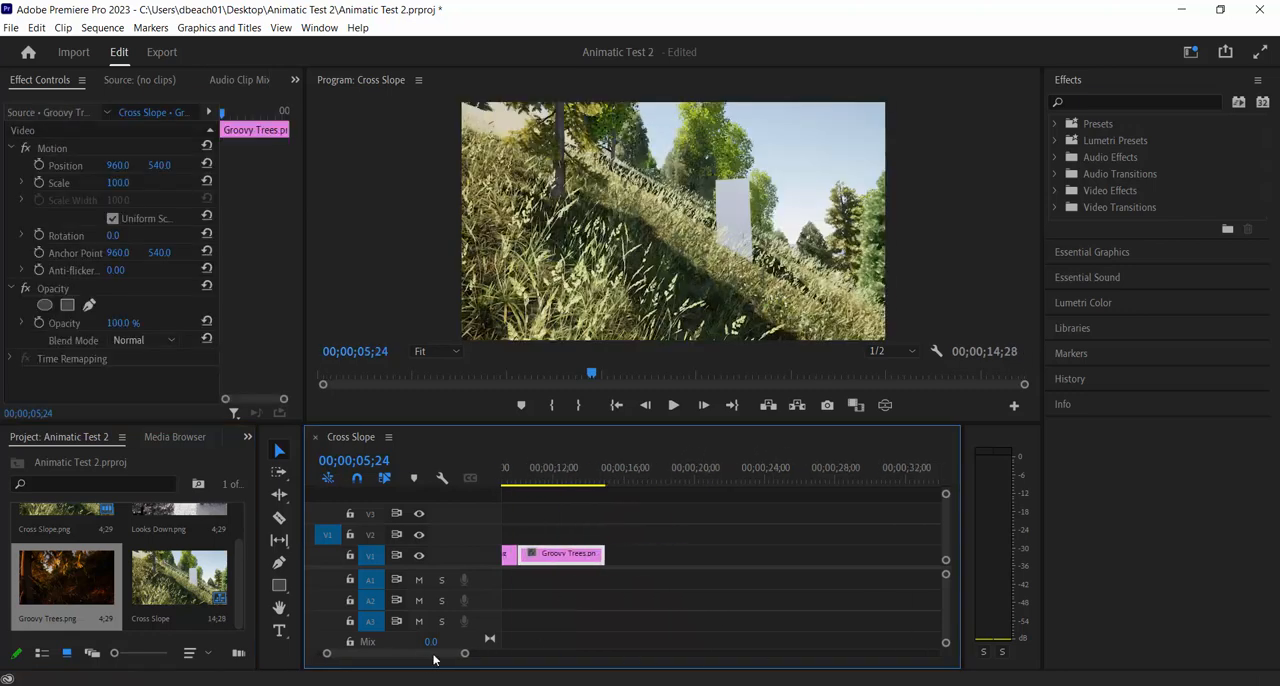
scroll(423, 657, "up", 4)
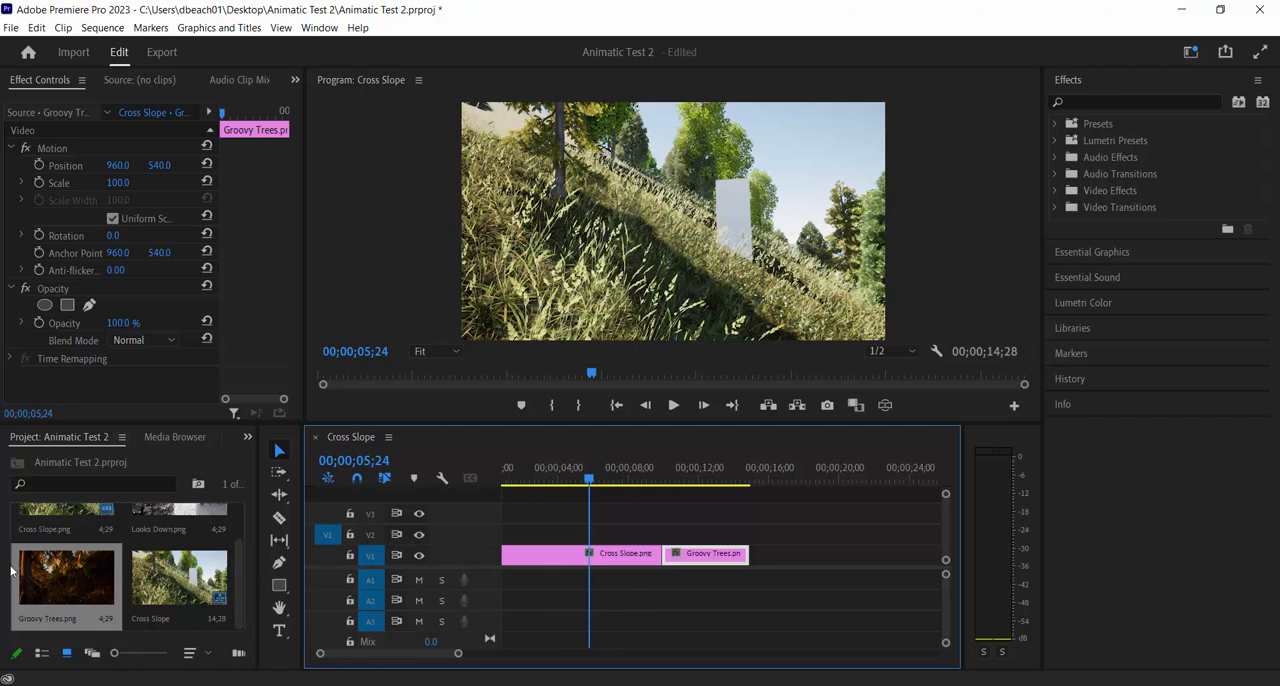
left_click_drag(748, 555, 836, 560)
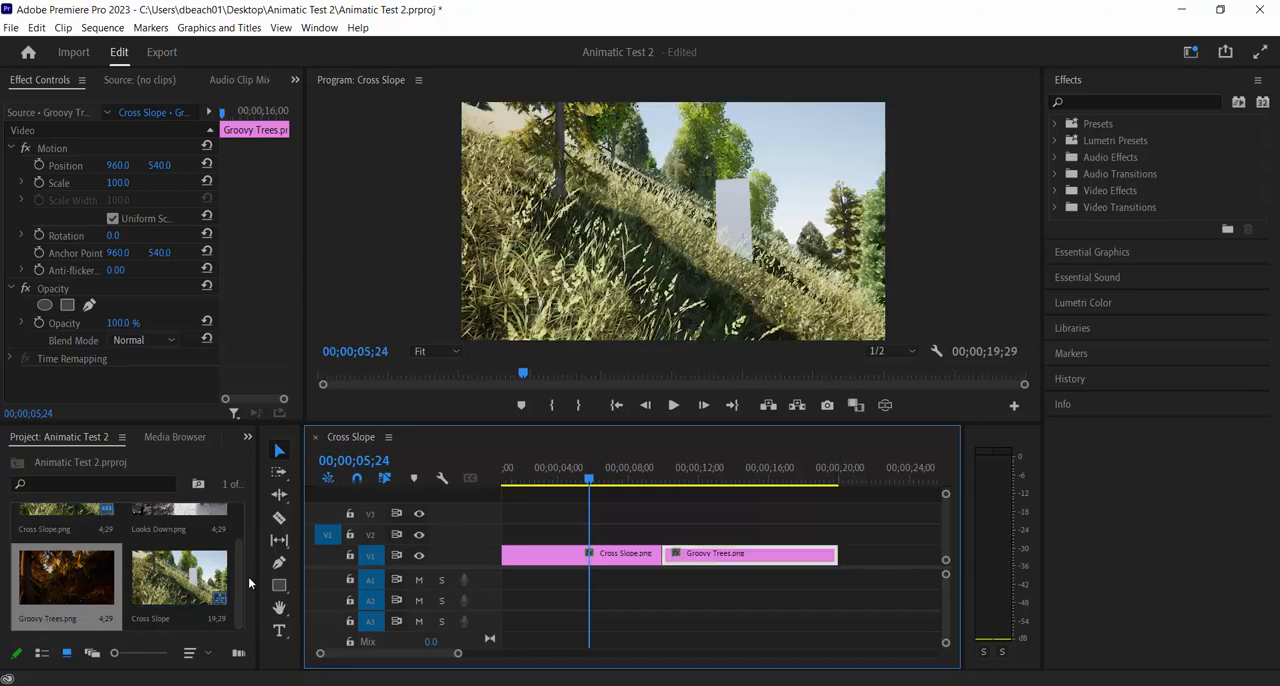
Place Looks Down.png on V1 directly after Groovy Trees.png and extend it to end at 00;00;29;29
scroll(248, 576, "up", 2)
left_click_drag(172, 556, 850, 564)
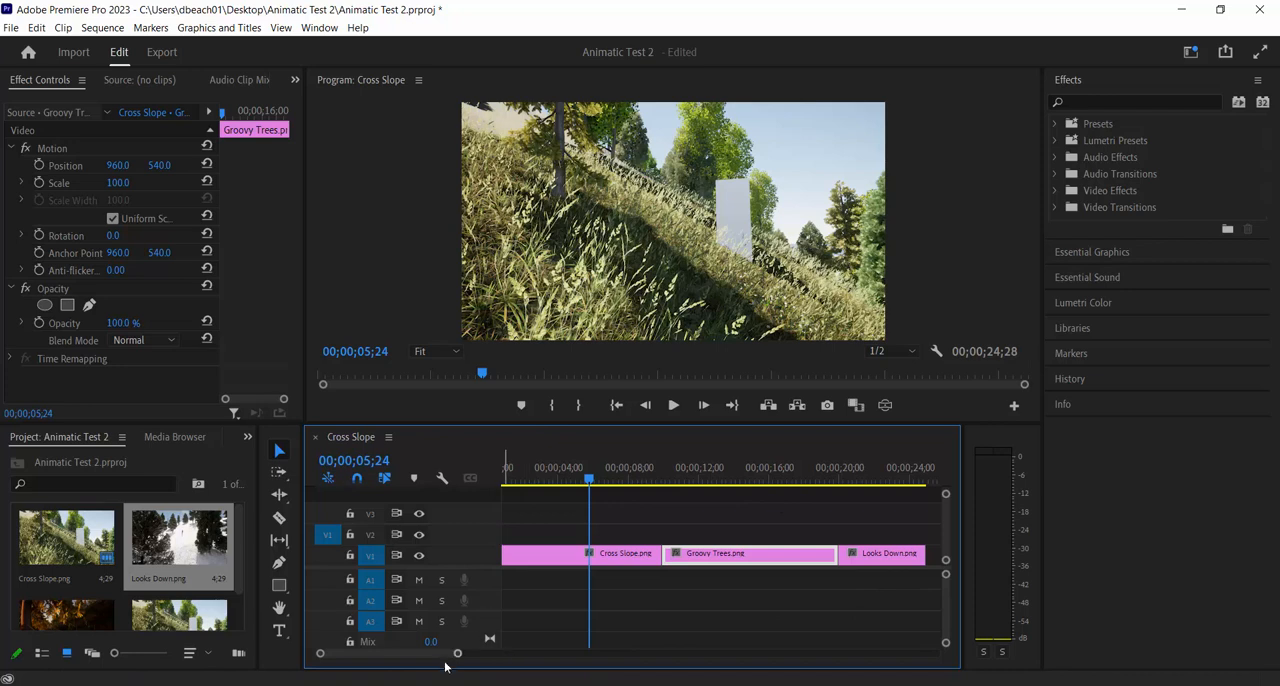
left_click_drag(434, 656, 591, 674)
left_click(676, 554)
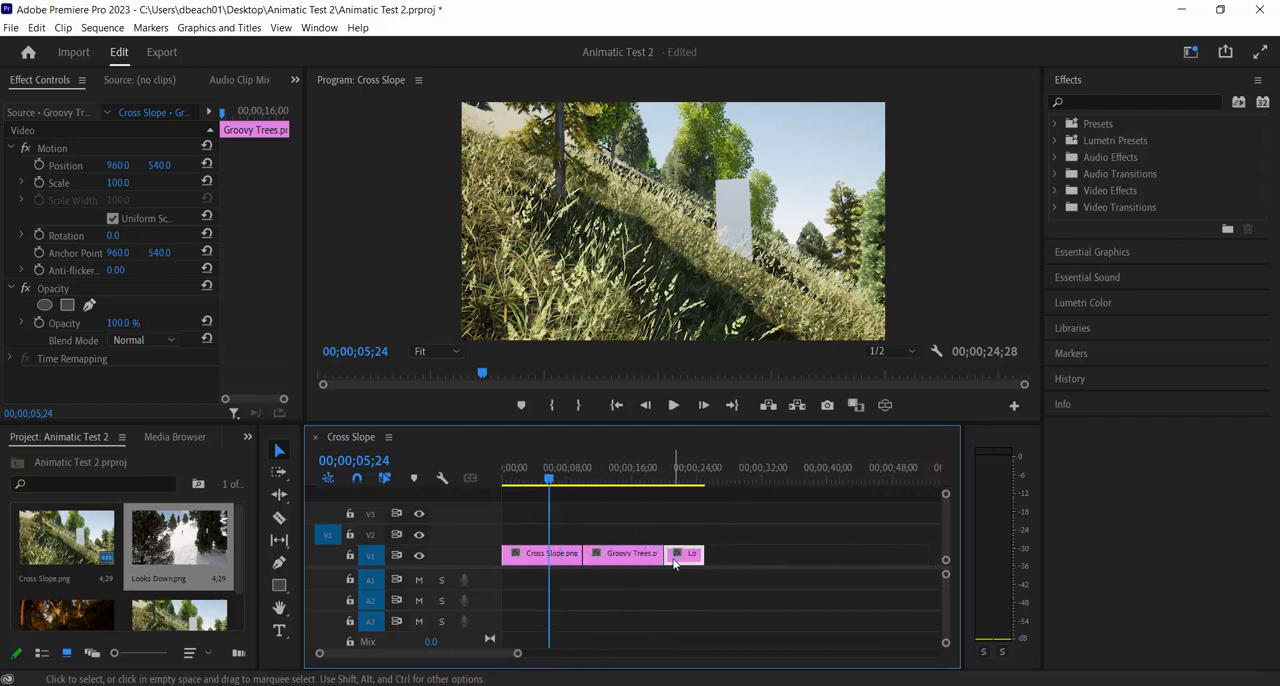
left_click_drag(708, 554, 740, 554)
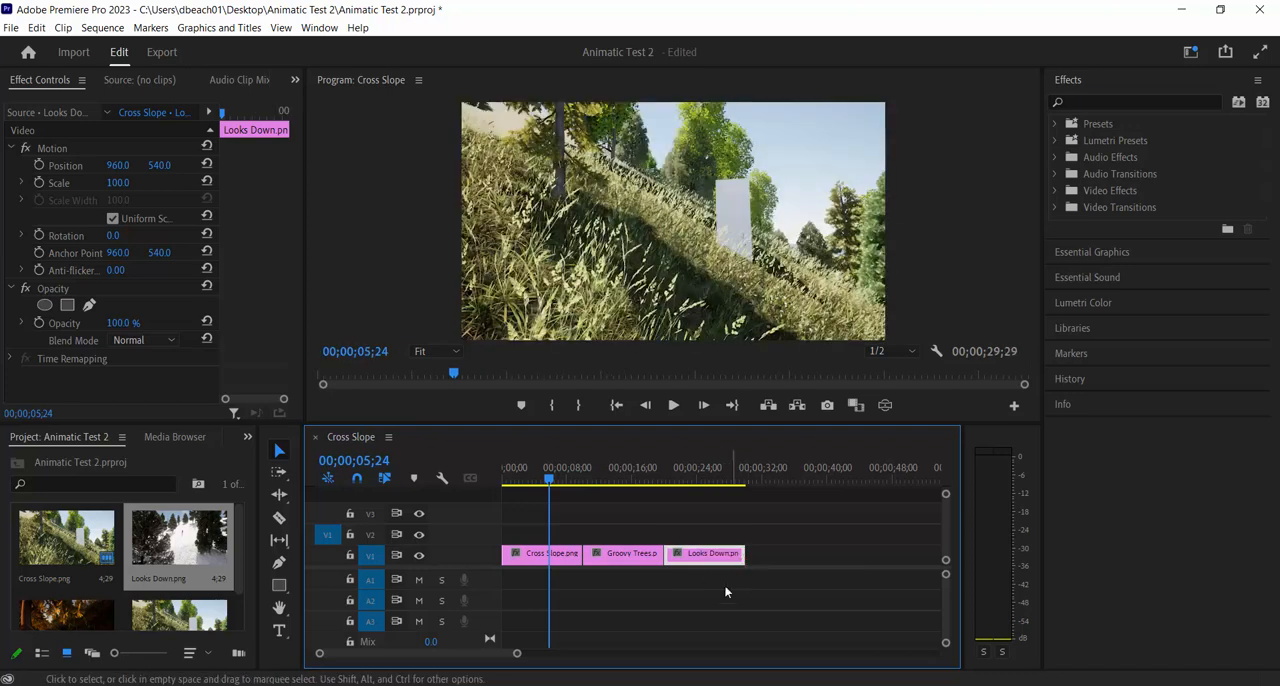
left_click_drag(550, 482, 542, 540)
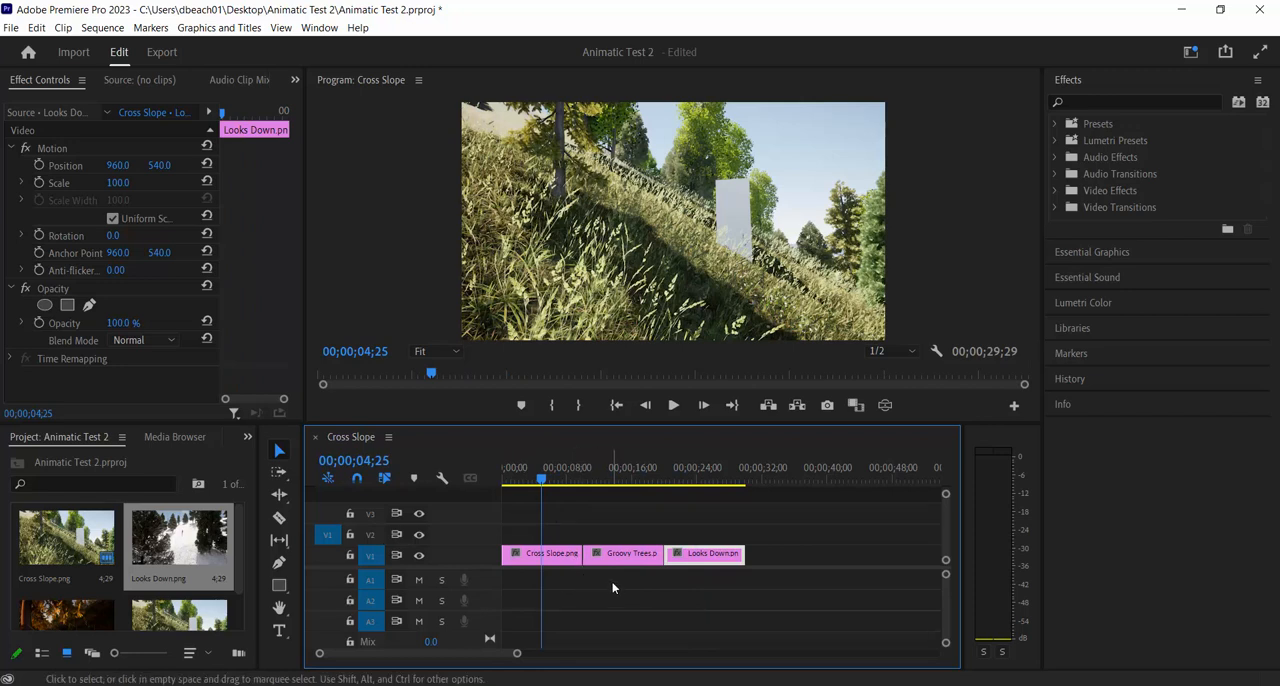
Import the Earth Appears MP3 from the Desktop and place it on audio track A1 at the sequence start
right_click(179, 460)
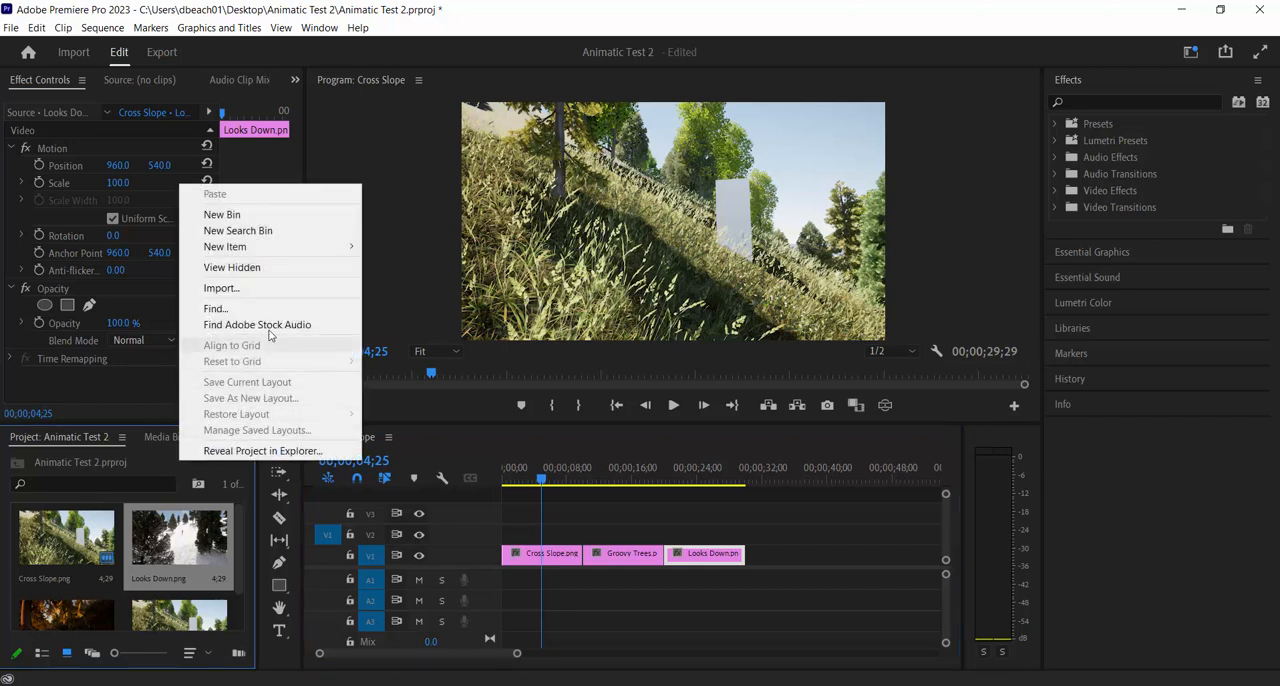
left_click(222, 287)
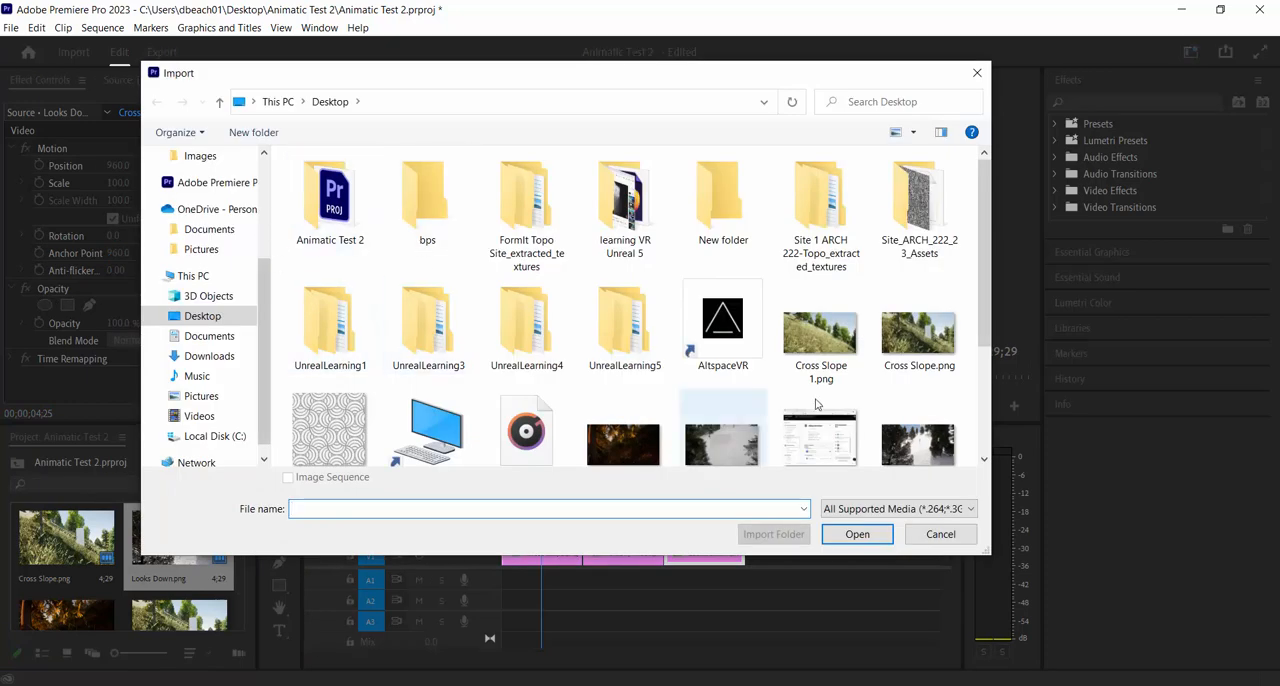
left_click_drag(988, 244, 990, 292)
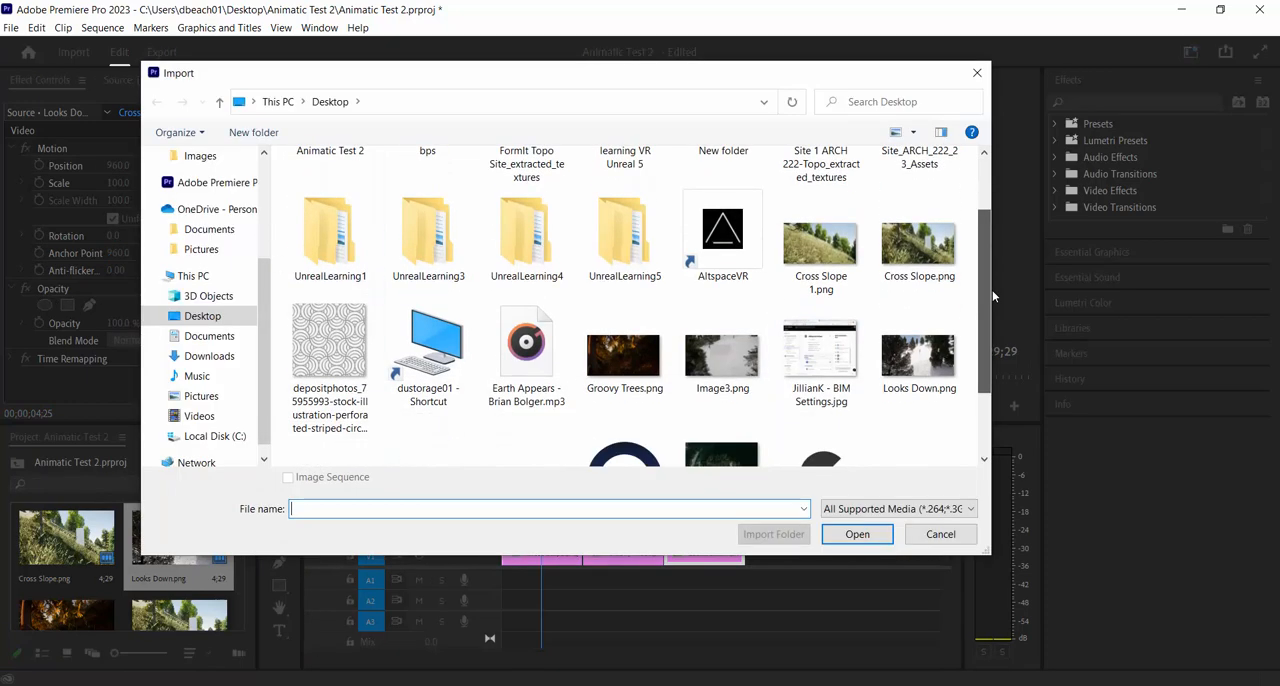
left_click(552, 348)
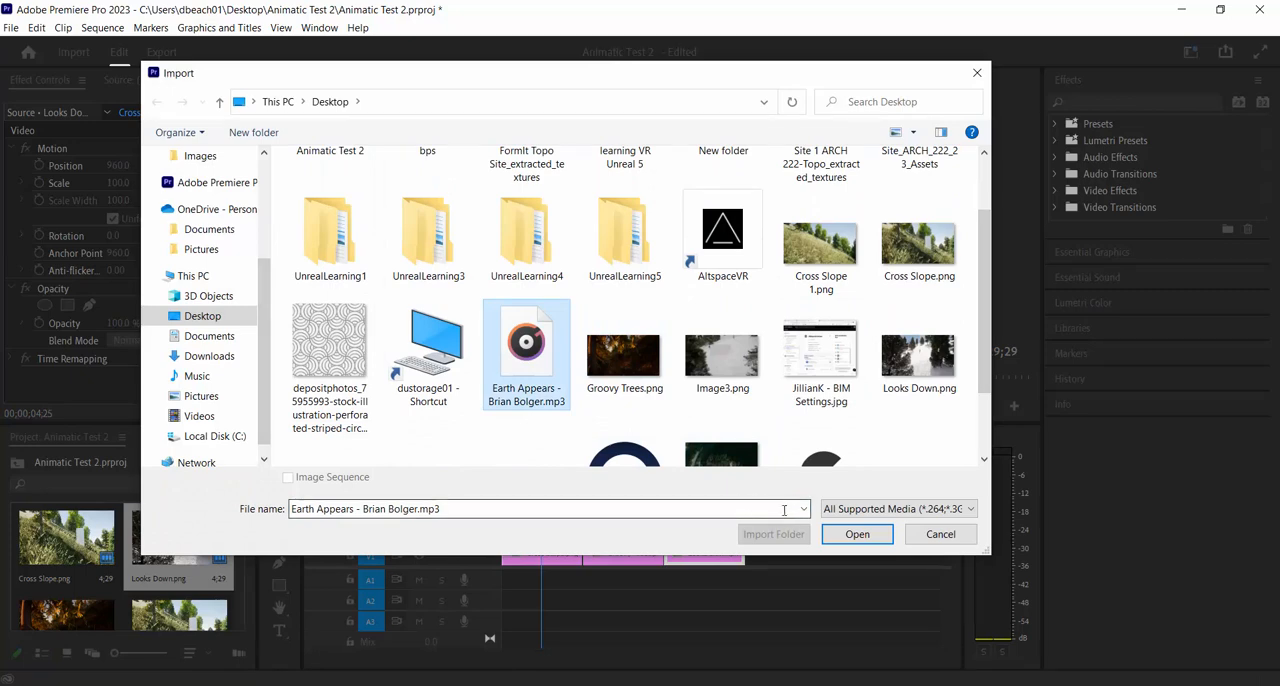
left_click(865, 538)
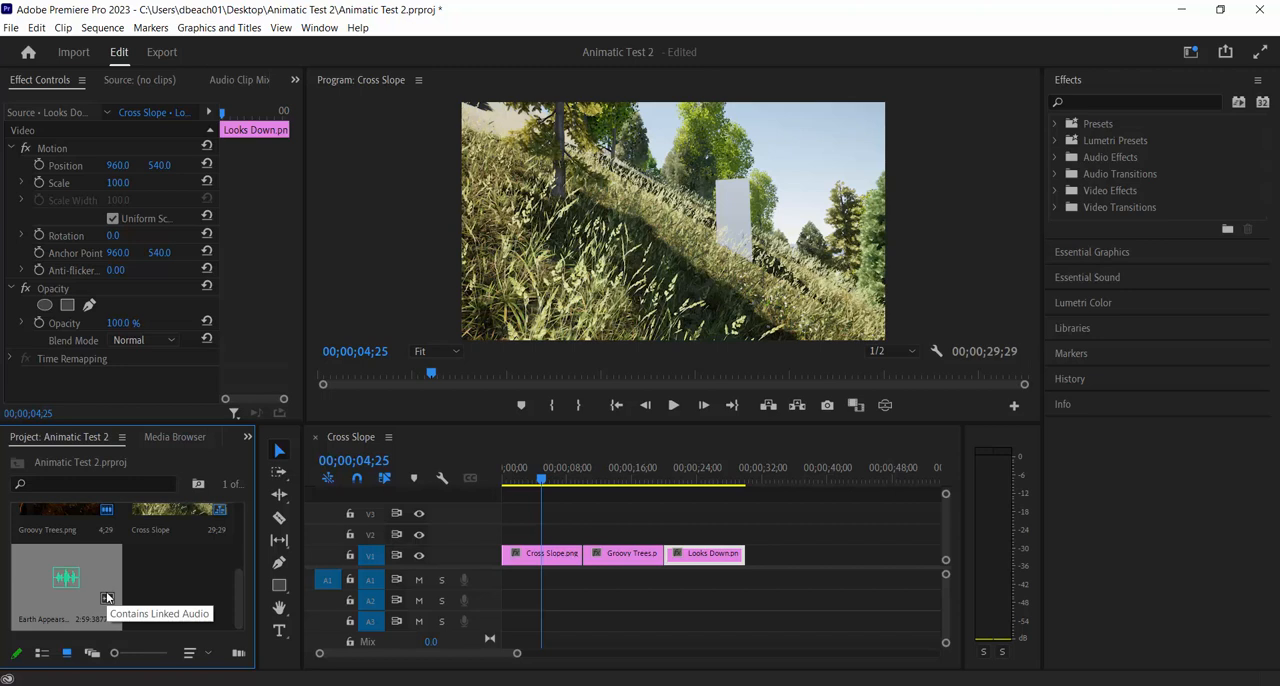
left_click_drag(87, 566, 505, 582)
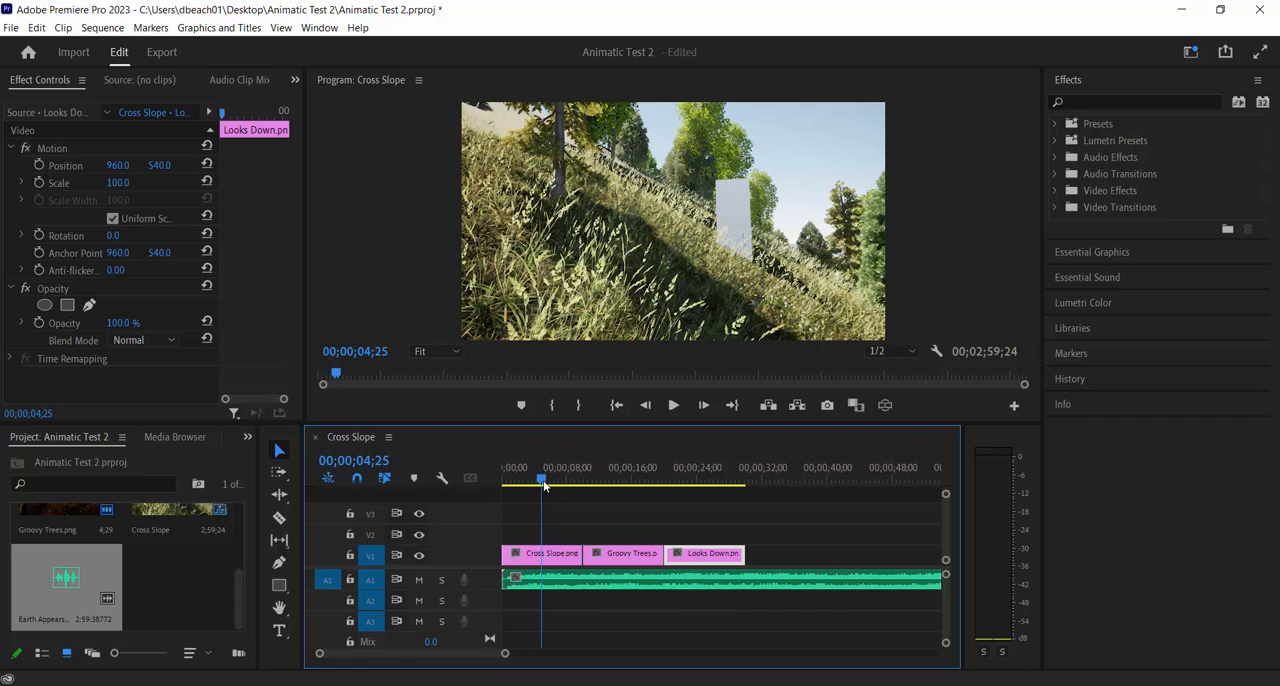
Play the sequence with its music from 00;00;00;00 into the Groovy Trees.png clip and stop playback
left_click_drag(544, 485, 504, 484)
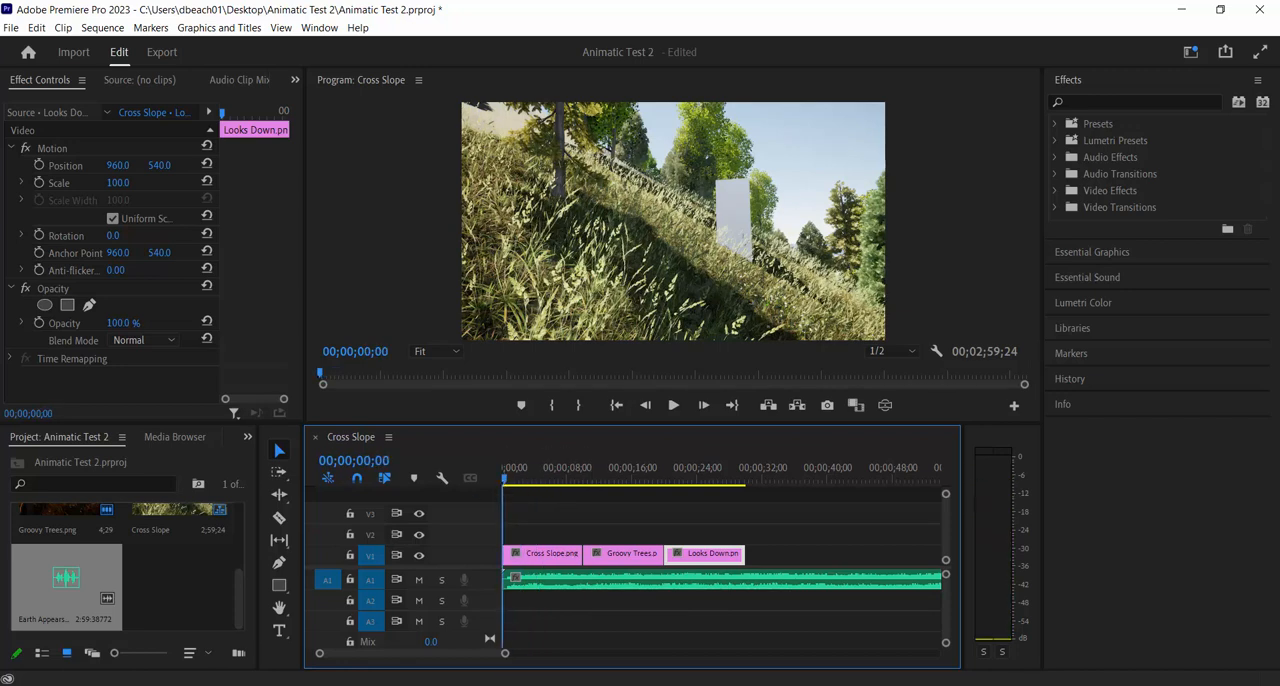
left_click(673, 406)
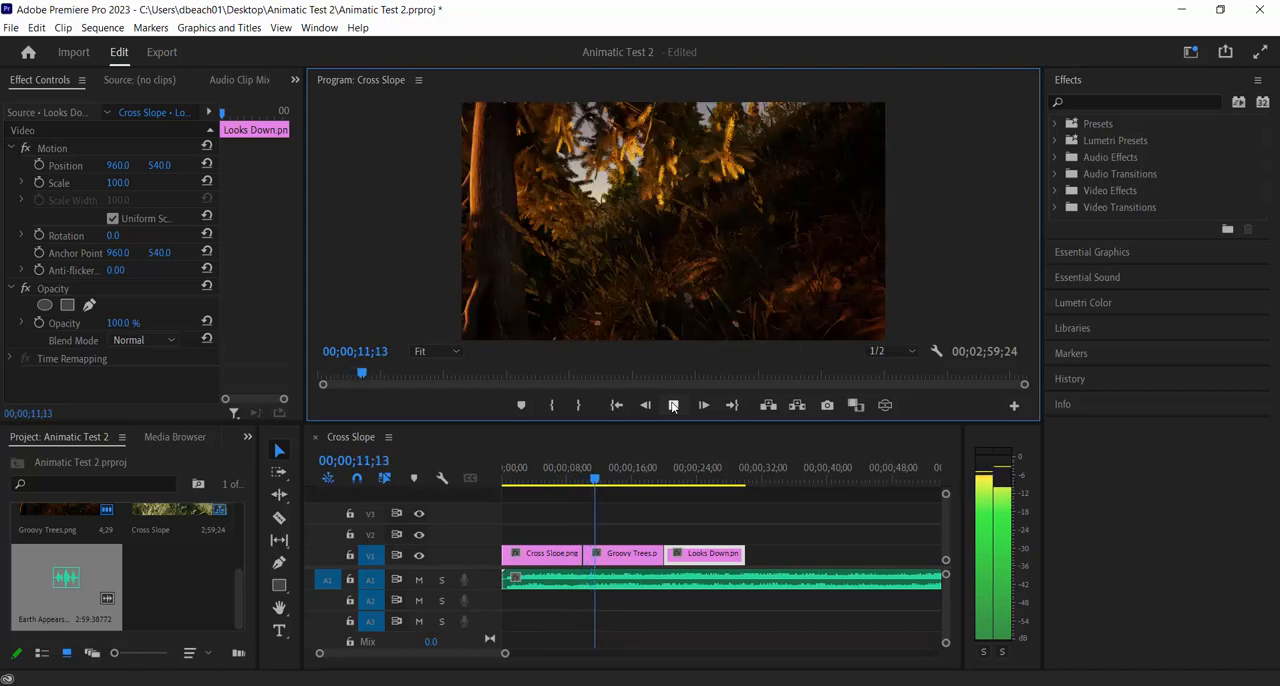
left_click(673, 405)
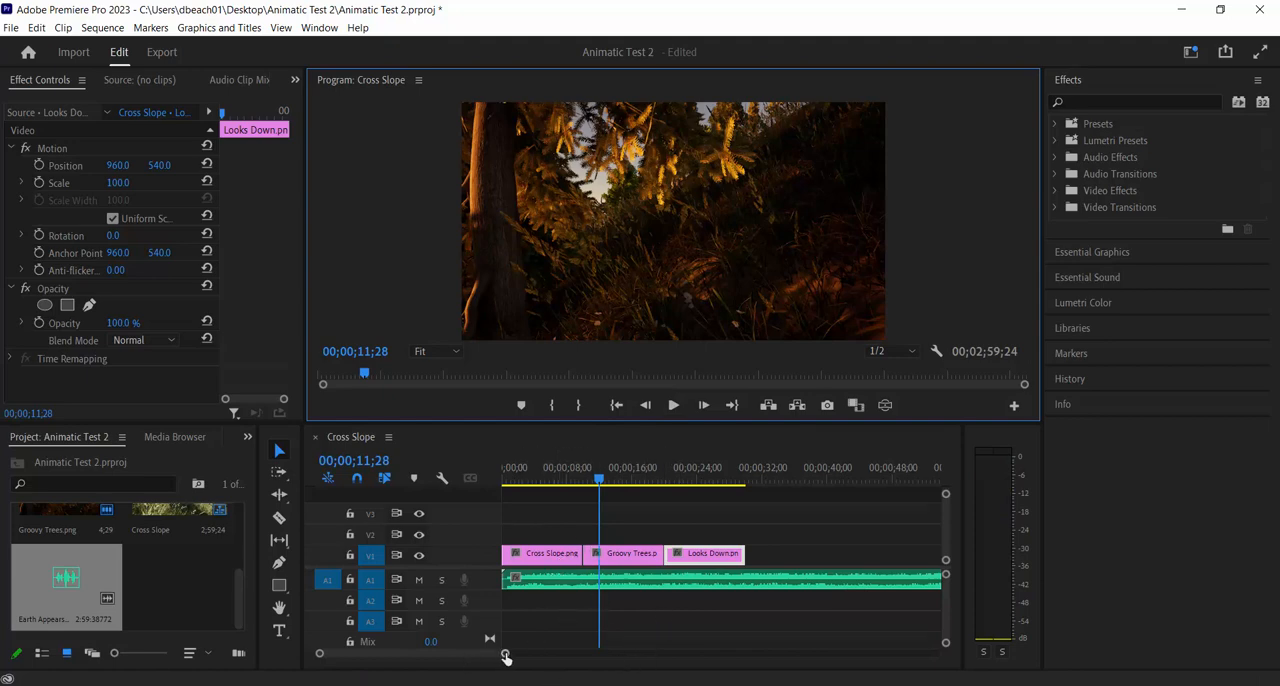
Shorten the Cross Slope.png and Groovy Trees.png clips to about 4 seconds each, placed back to back on V1
left_click_drag(505, 655, 477, 654)
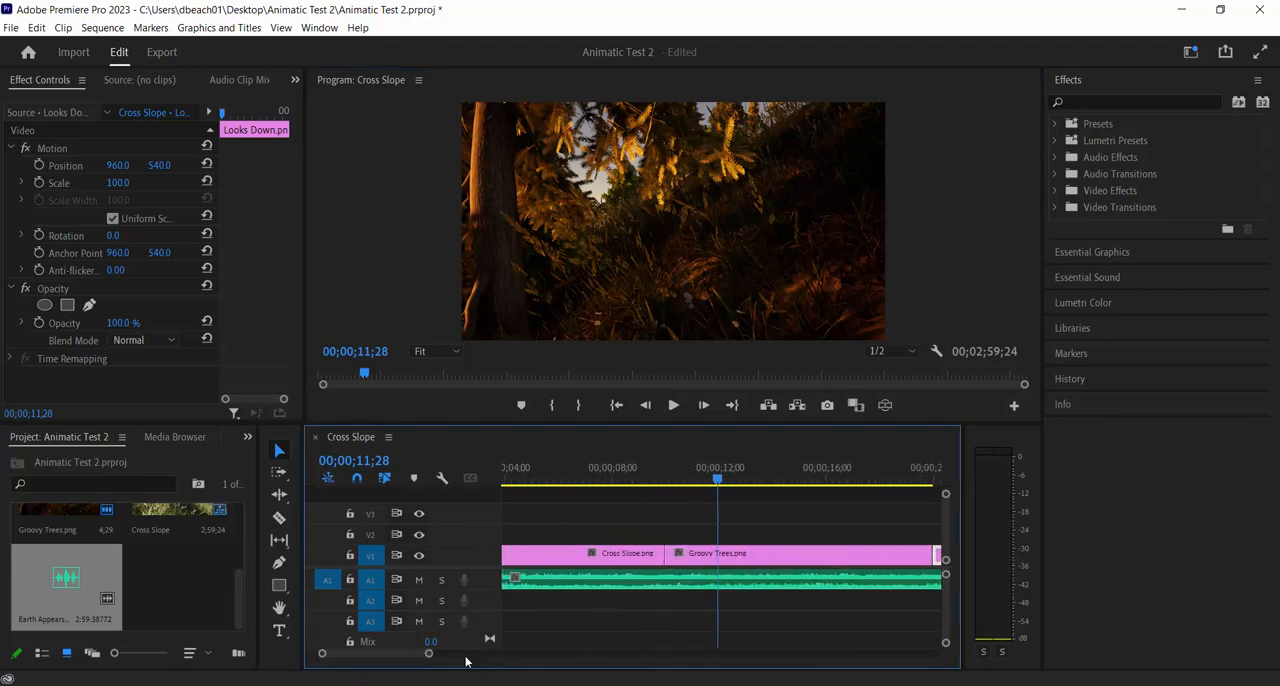
scroll(378, 657, "up", 2)
left_click(640, 549)
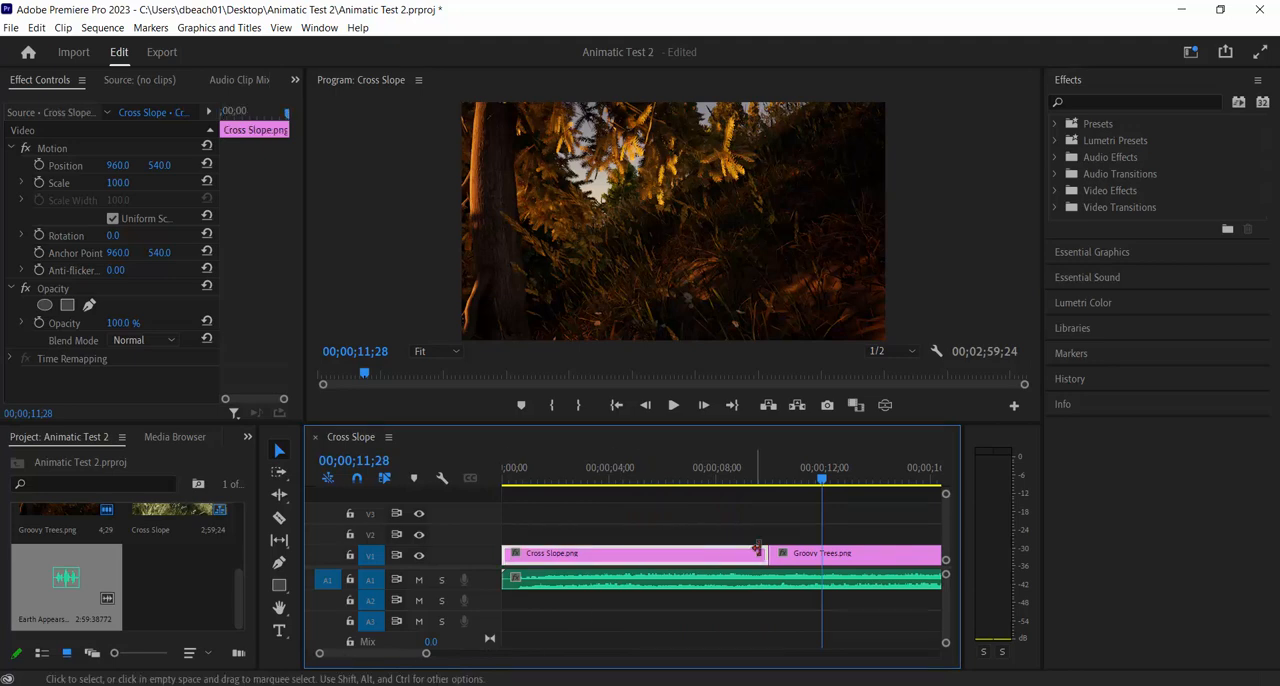
left_click_drag(762, 553, 610, 553)
left_click_drag(880, 556, 723, 556)
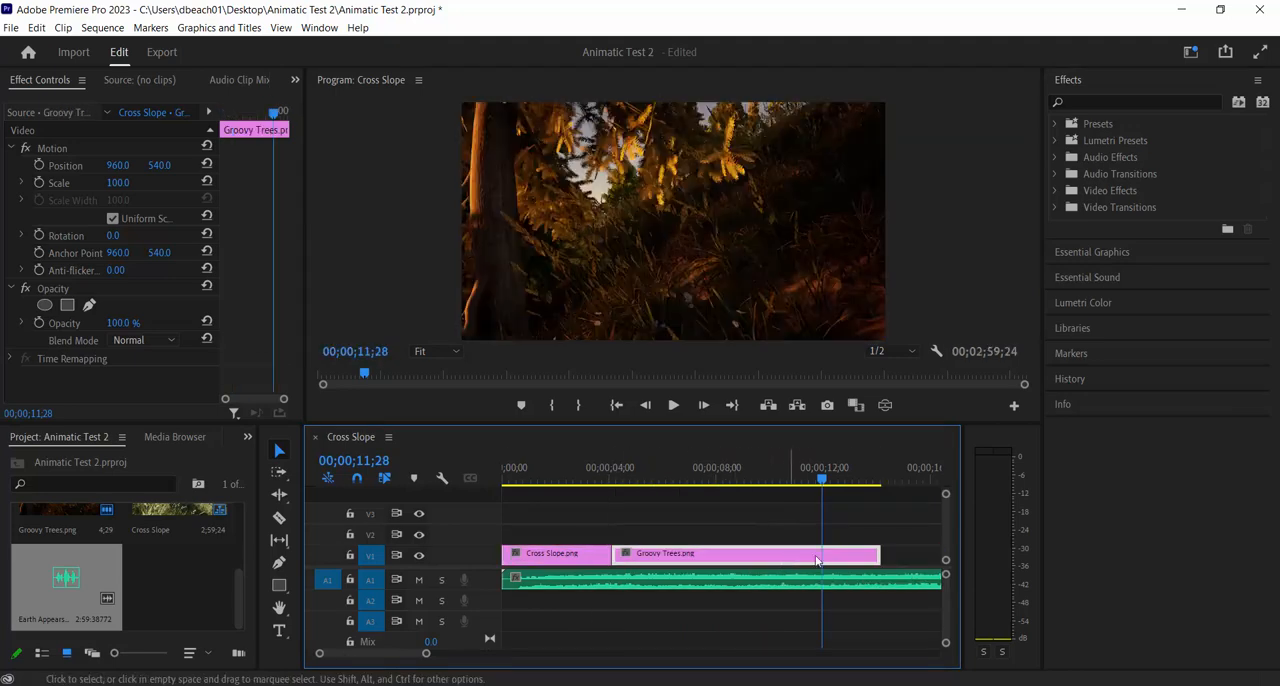
left_click_drag(884, 554, 727, 554)
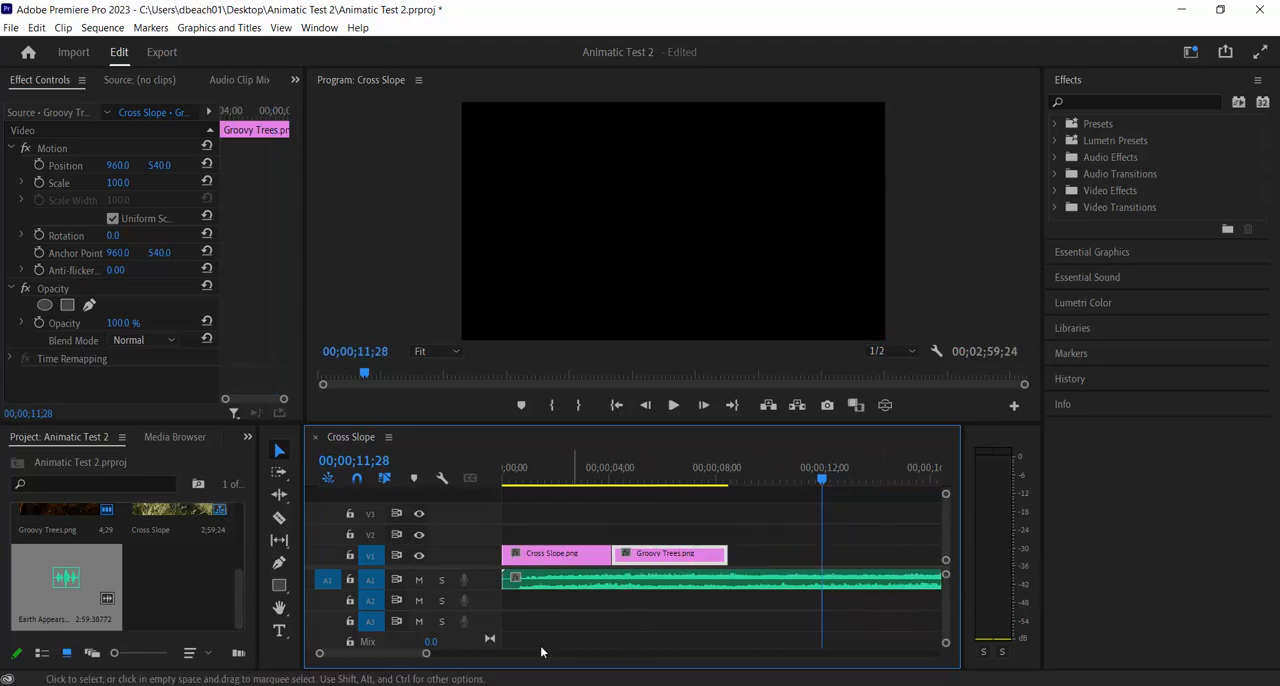
Move Looks Down.png directly after Groovy Trees.png and shorten it to about 5 seconds
left_click_drag(435, 661, 501, 661)
left_click_drag(730, 558, 622, 557)
left_click_drag(492, 658, 465, 661)
scroll(407, 661, "up", 3)
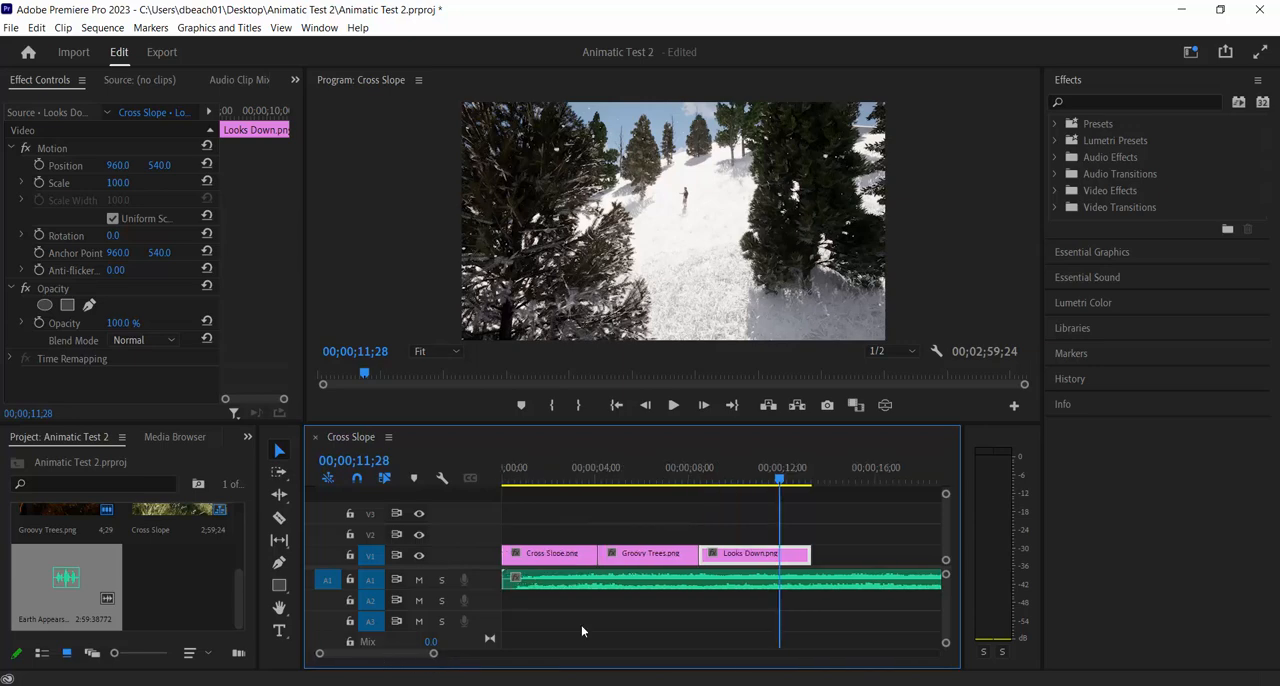
Review the cut between Cross Slope.png and Groovy Trees.png by scrubbing and playing across it
left_click_drag(776, 481, 593, 499)
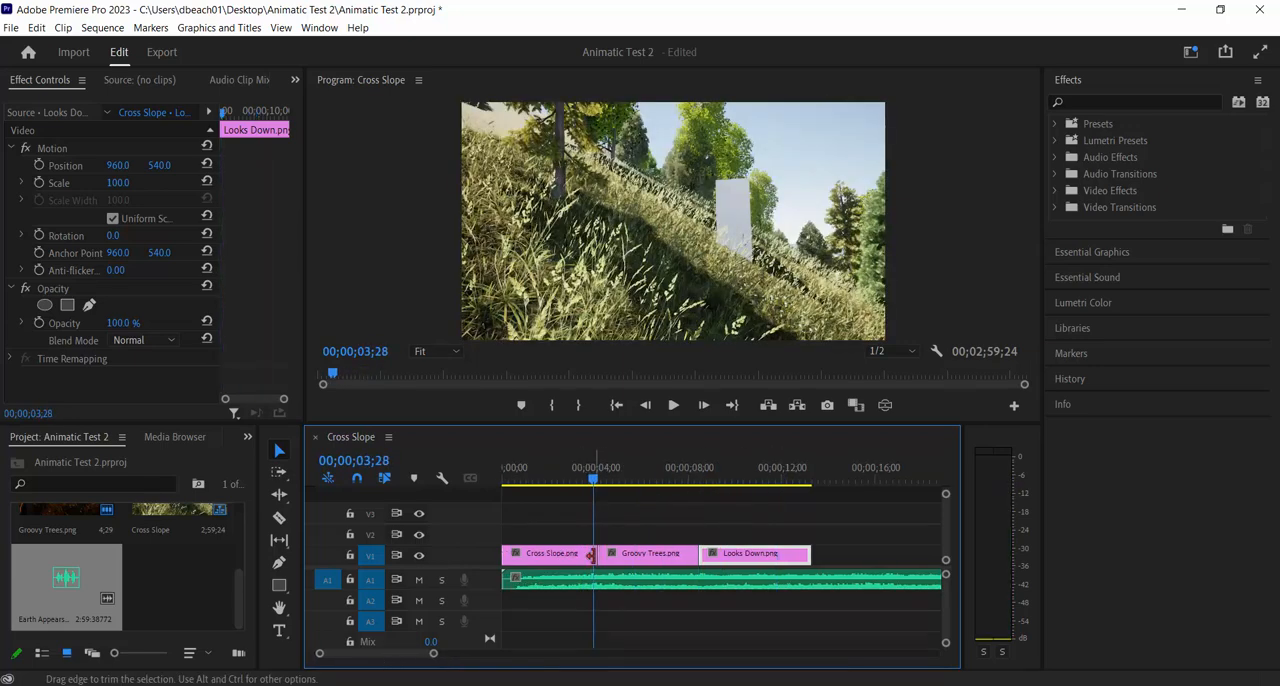
left_click(585, 557)
left_click(619, 558)
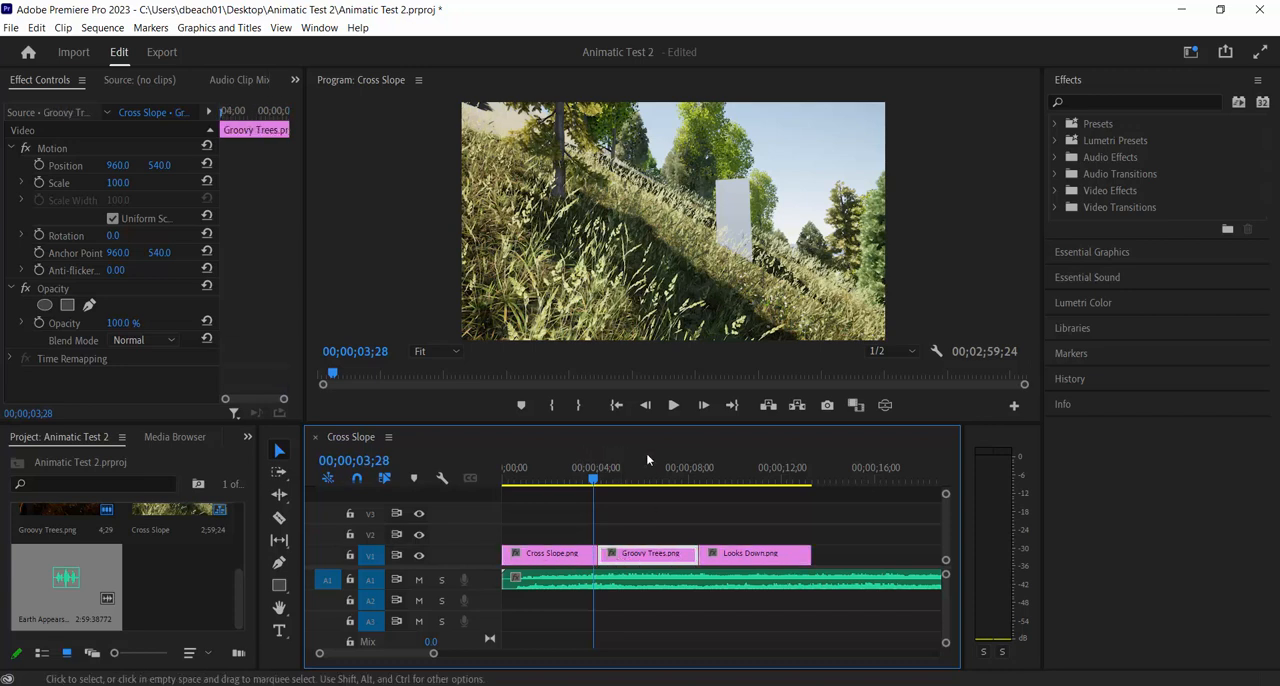
left_click_drag(594, 481, 580, 481)
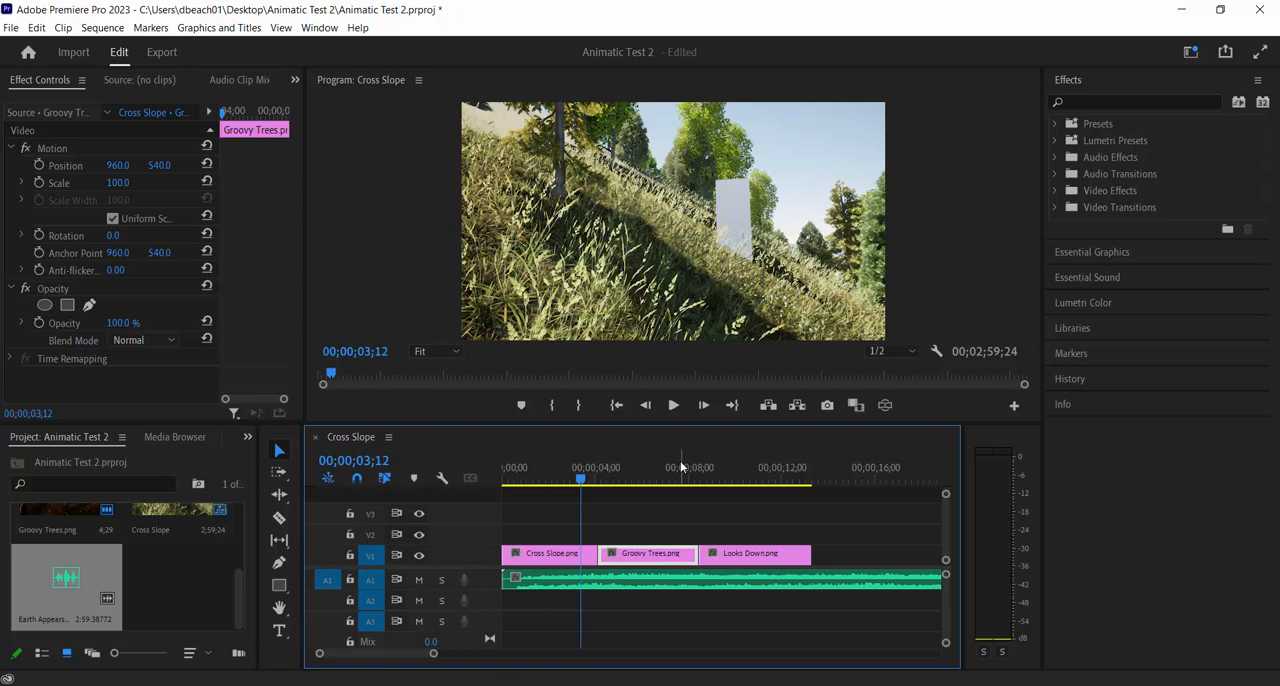
left_click(672, 405)
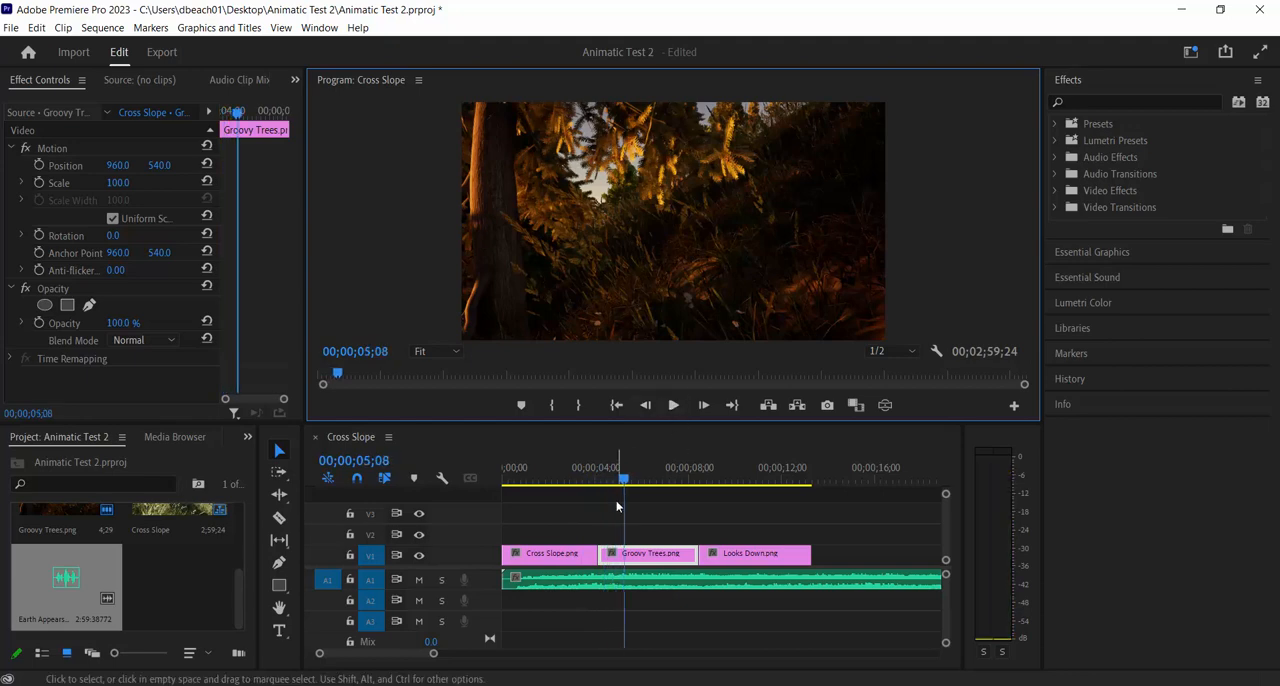
left_click(590, 481)
left_click_drag(592, 482, 603, 481)
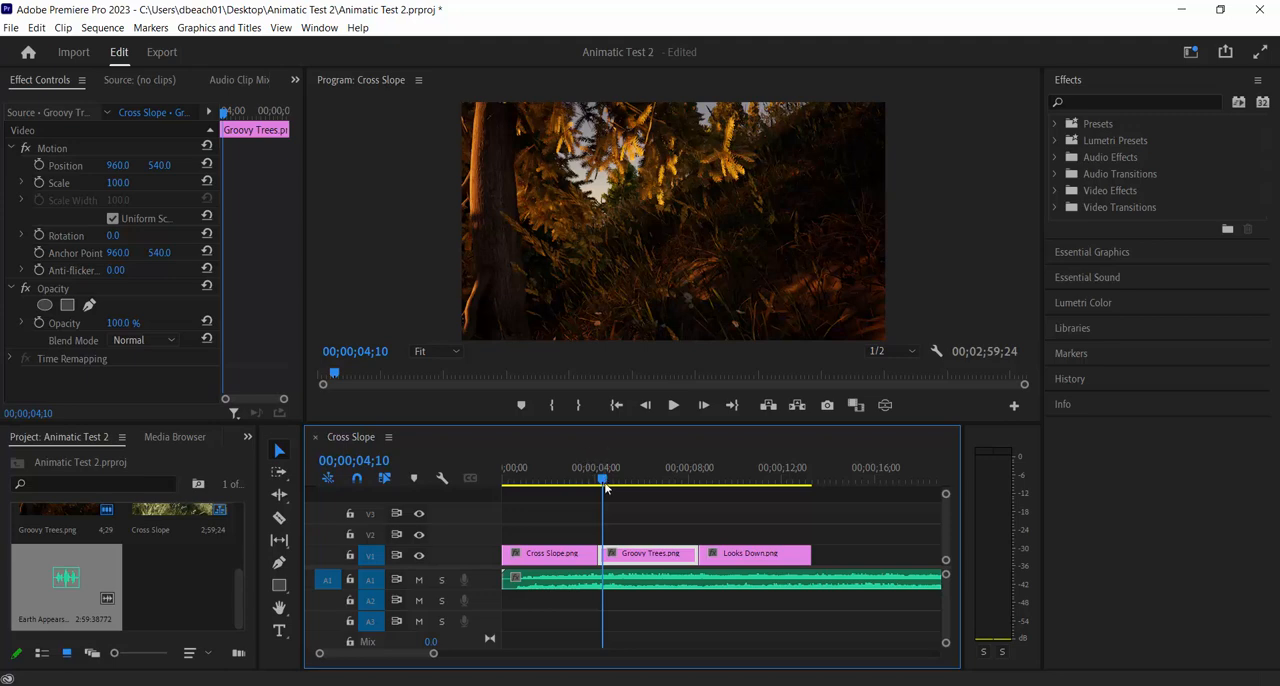
left_click_drag(605, 488, 565, 488)
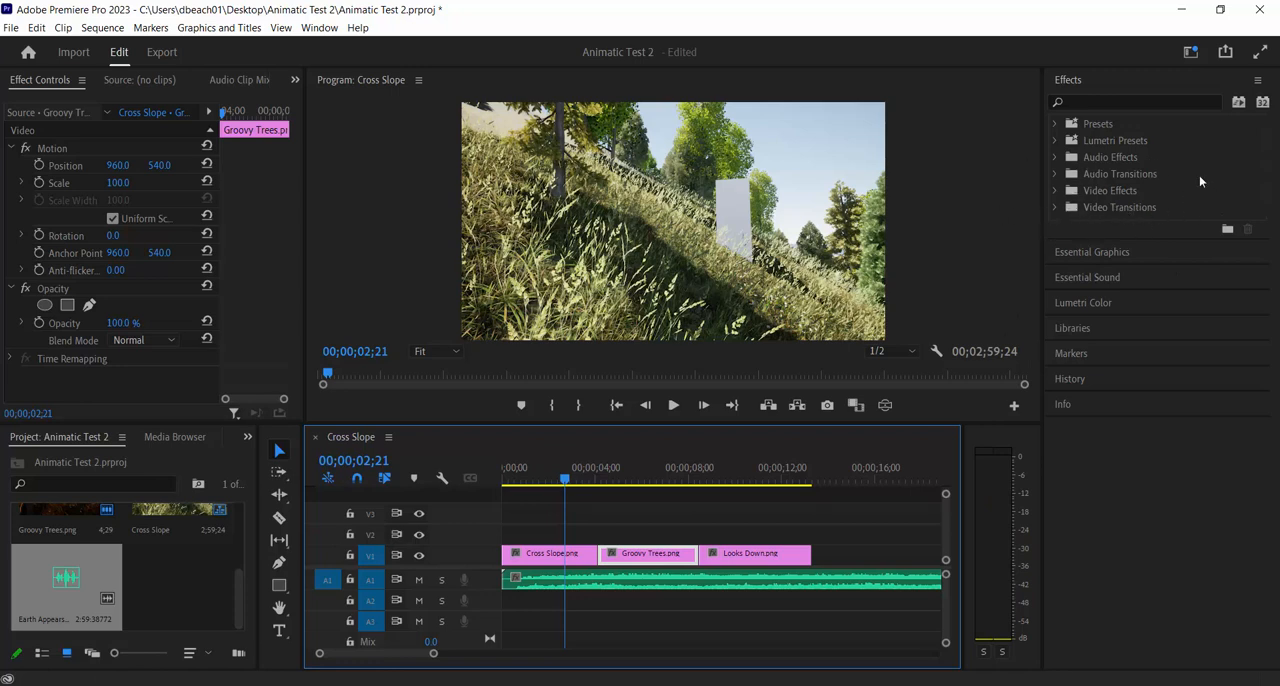
Try the Band Wipe video transition on the cut between Cross Slope.png and Groovy Trees.png, then clear it
left_click(1056, 206)
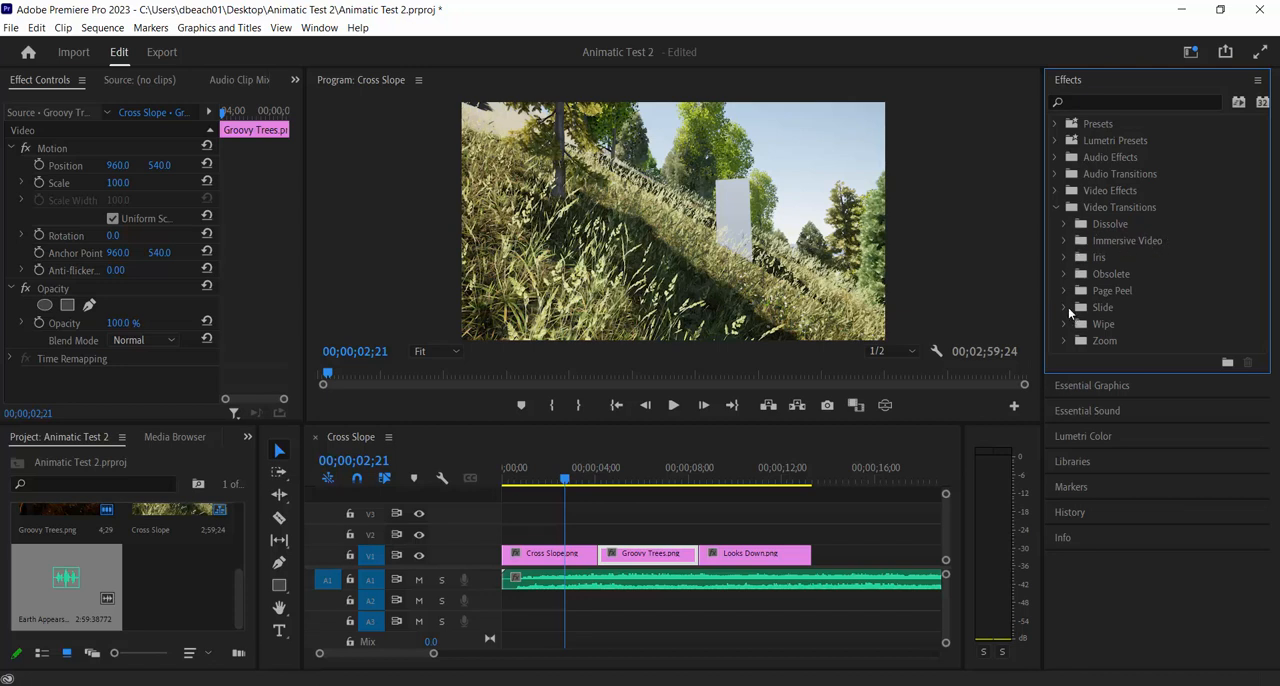
left_click(1064, 309)
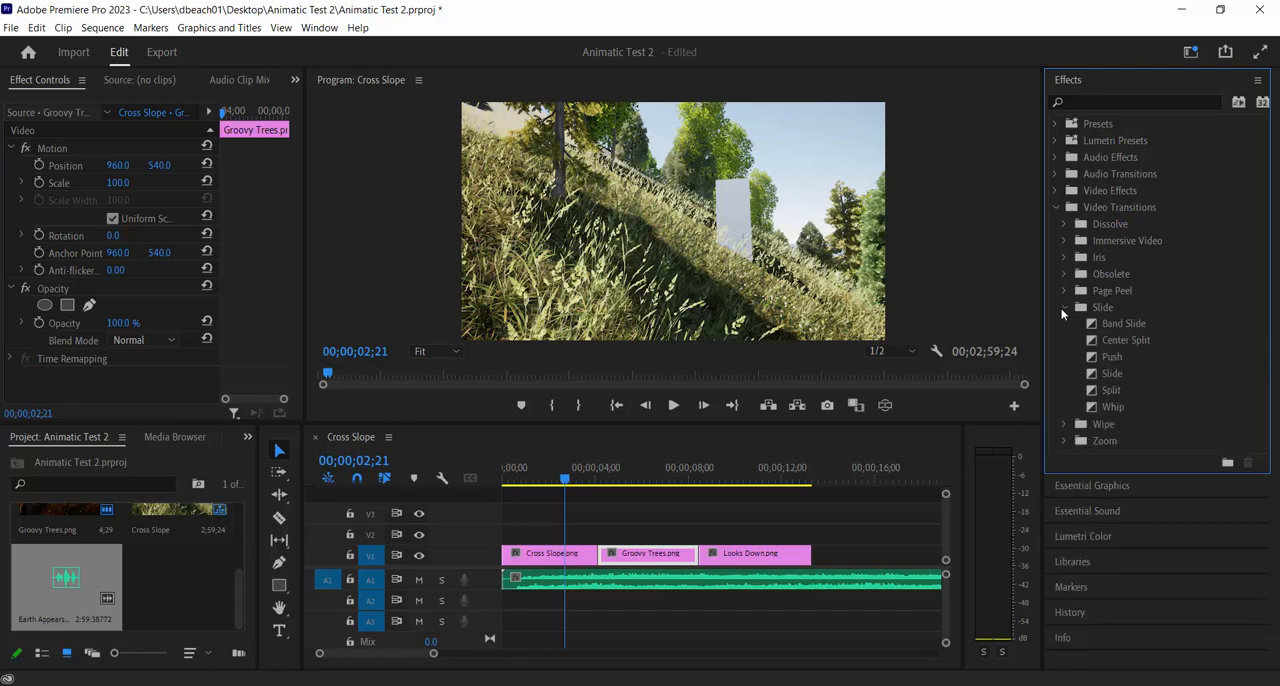
left_click(1065, 425)
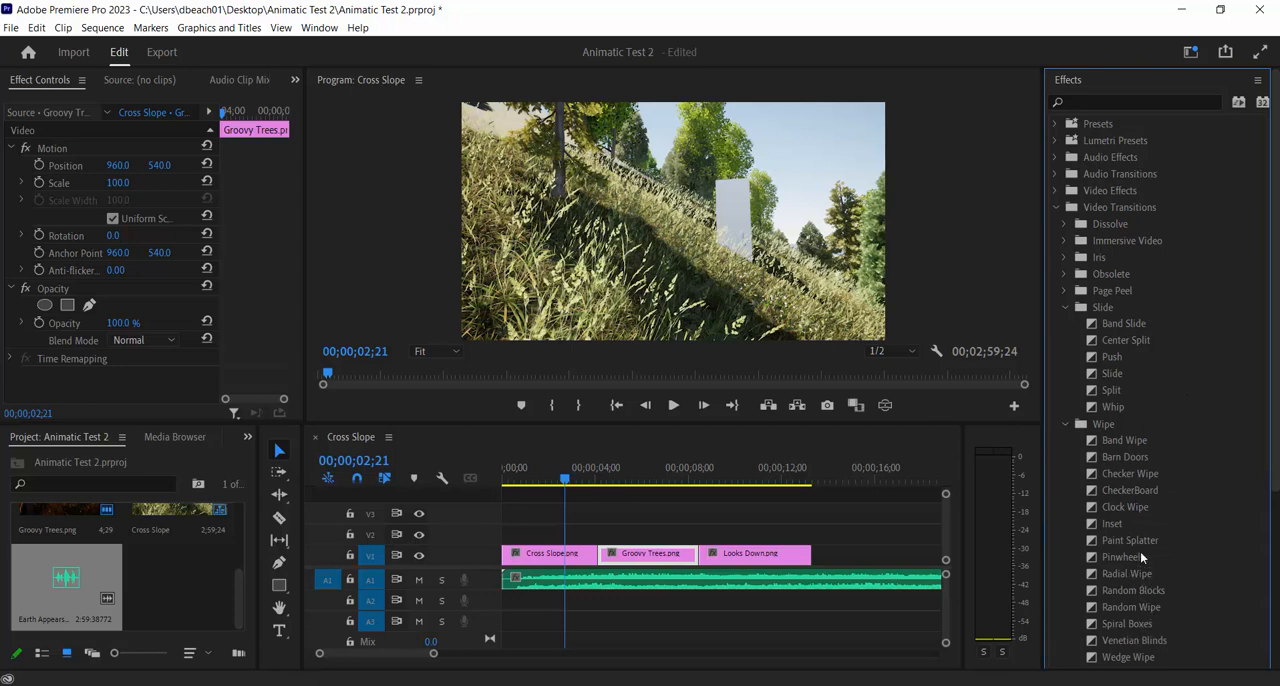
left_click_drag(1126, 441, 604, 575)
mouse_move(565, 481)
left_mouse_down()
mouse_move(609, 483)
mouse_move(570, 485)
left_mouse_up()
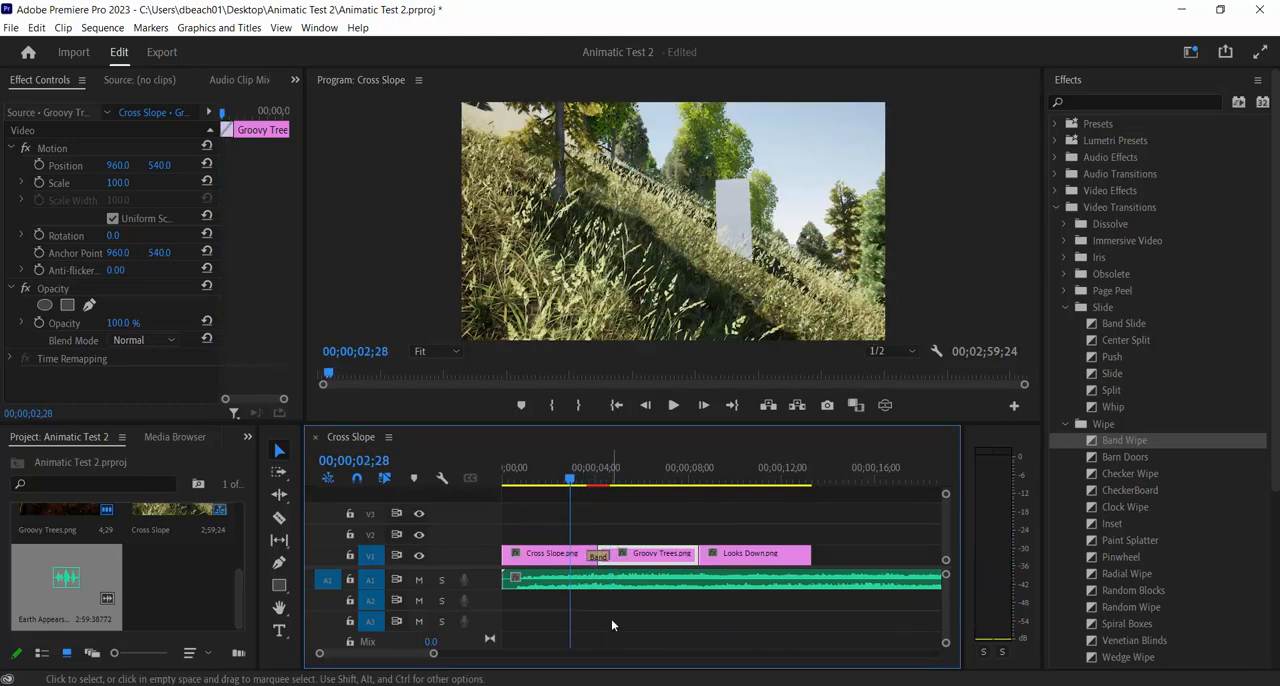
right_click(598, 557)
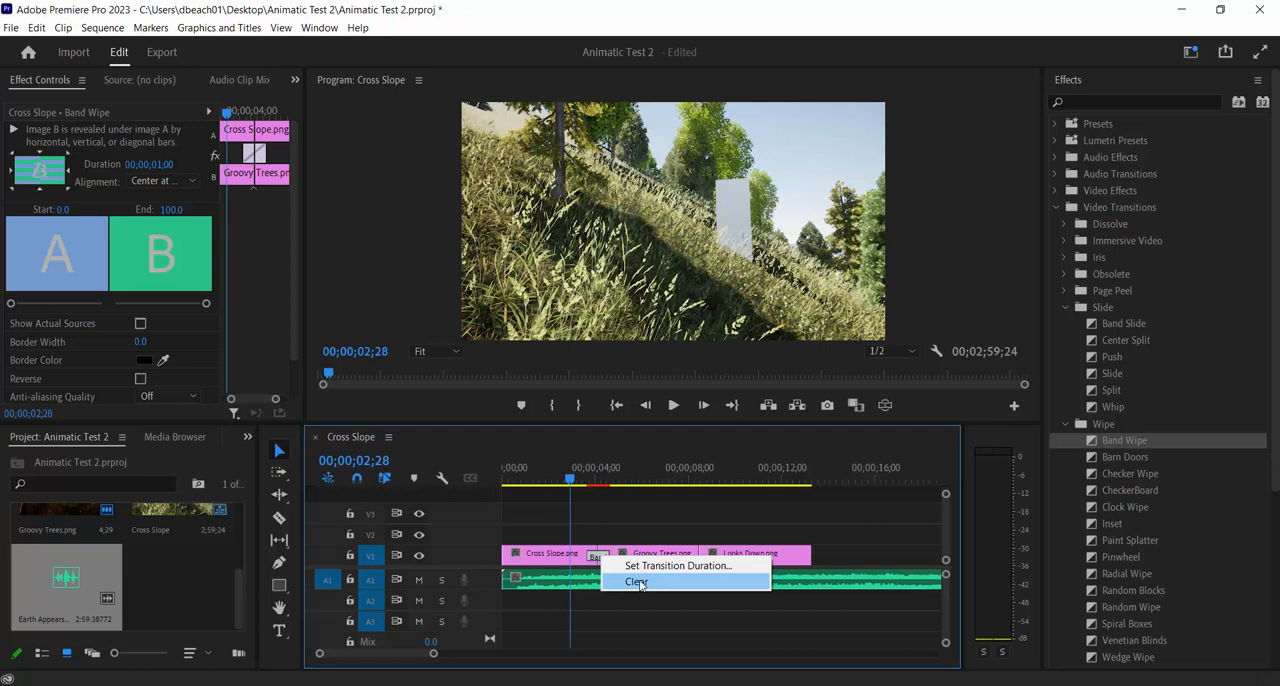
left_click(639, 584)
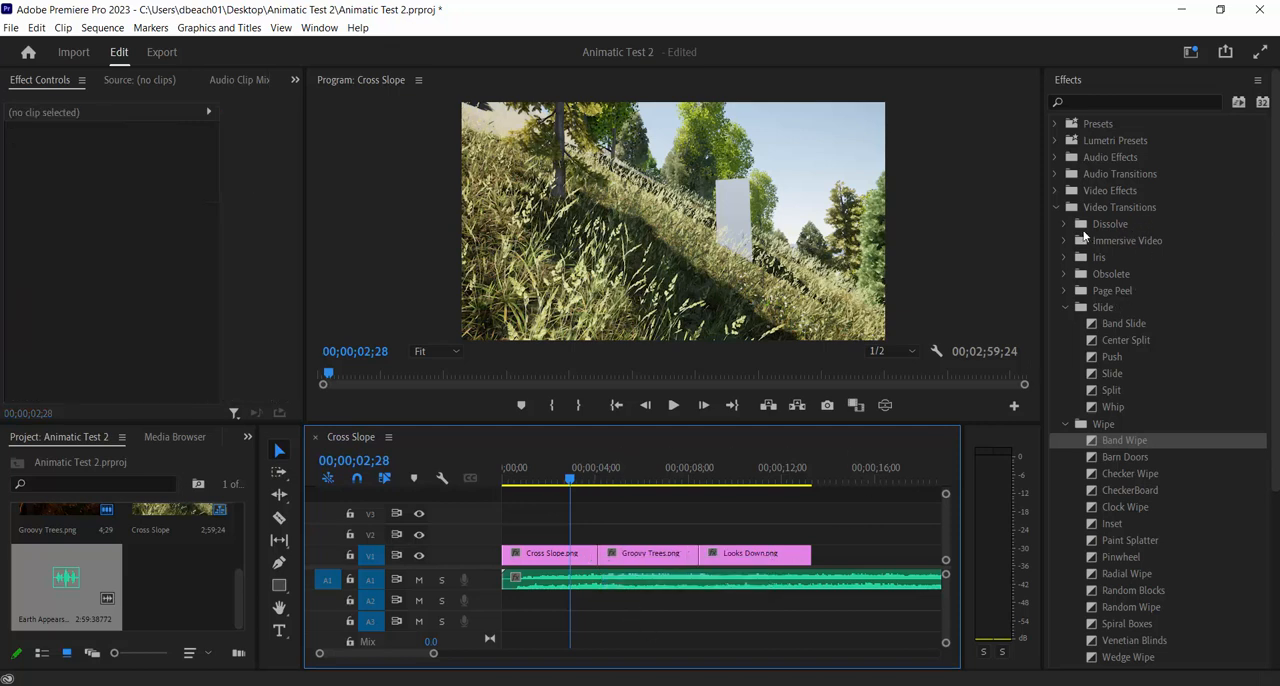
Apply a Cross Dissolve to the cut between Cross Slope.png and Groovy Trees.png and scrub across it
left_click(1063, 223)
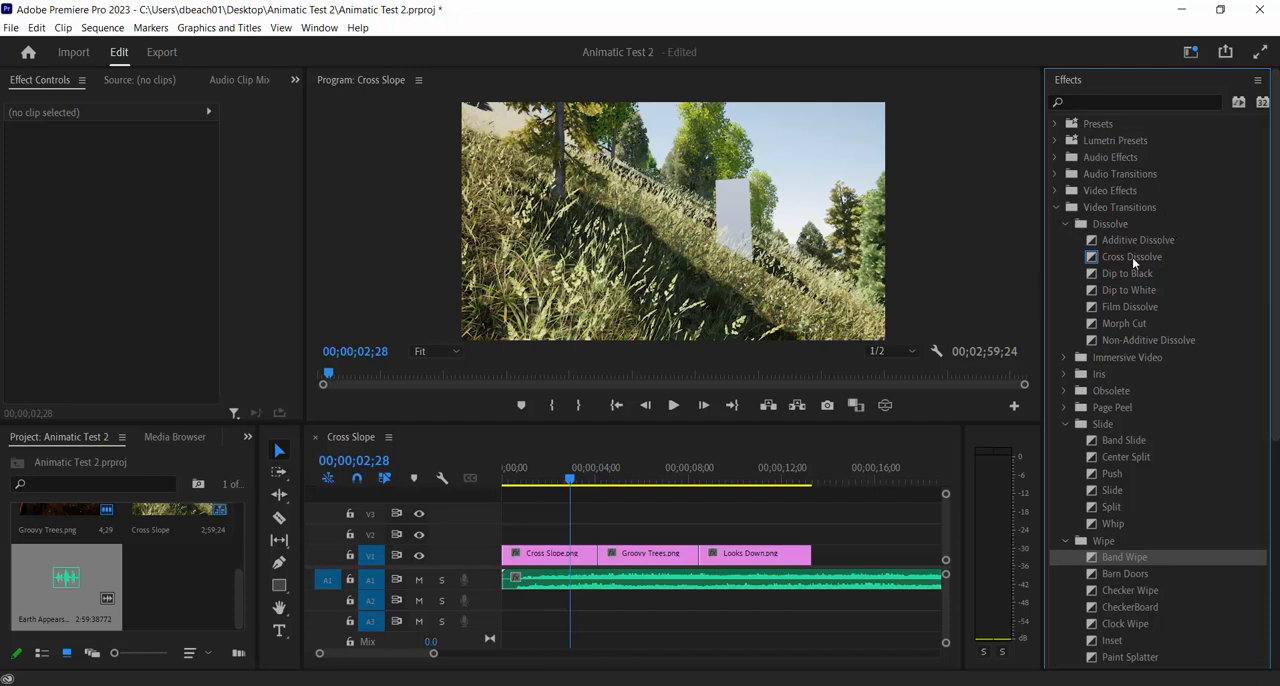
left_click_drag(1132, 257, 608, 563)
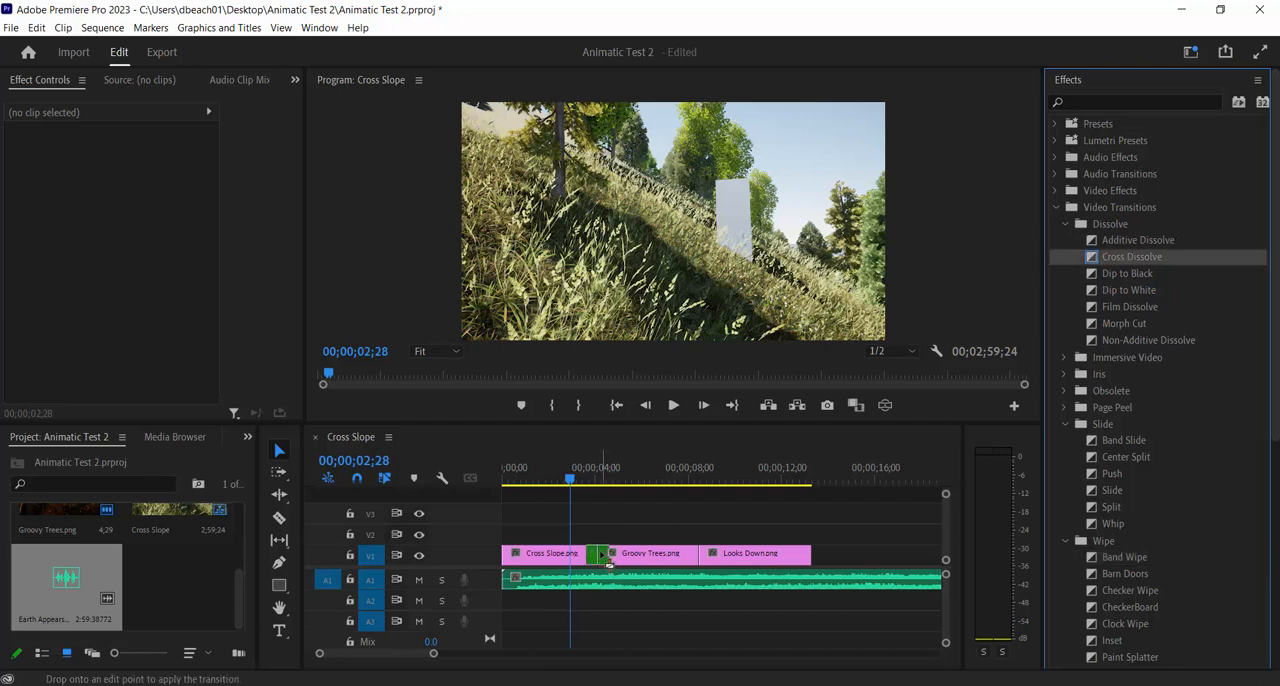
left_click_drag(568, 660, 571, 662)
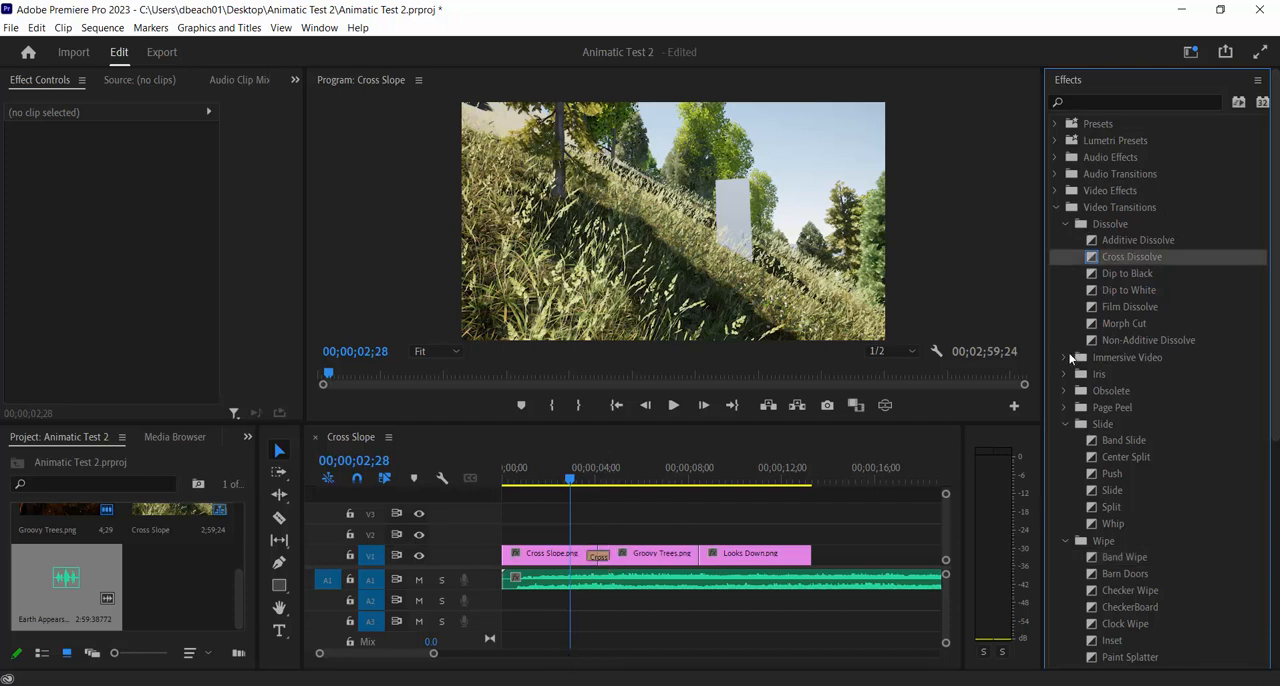
left_click(1063, 357)
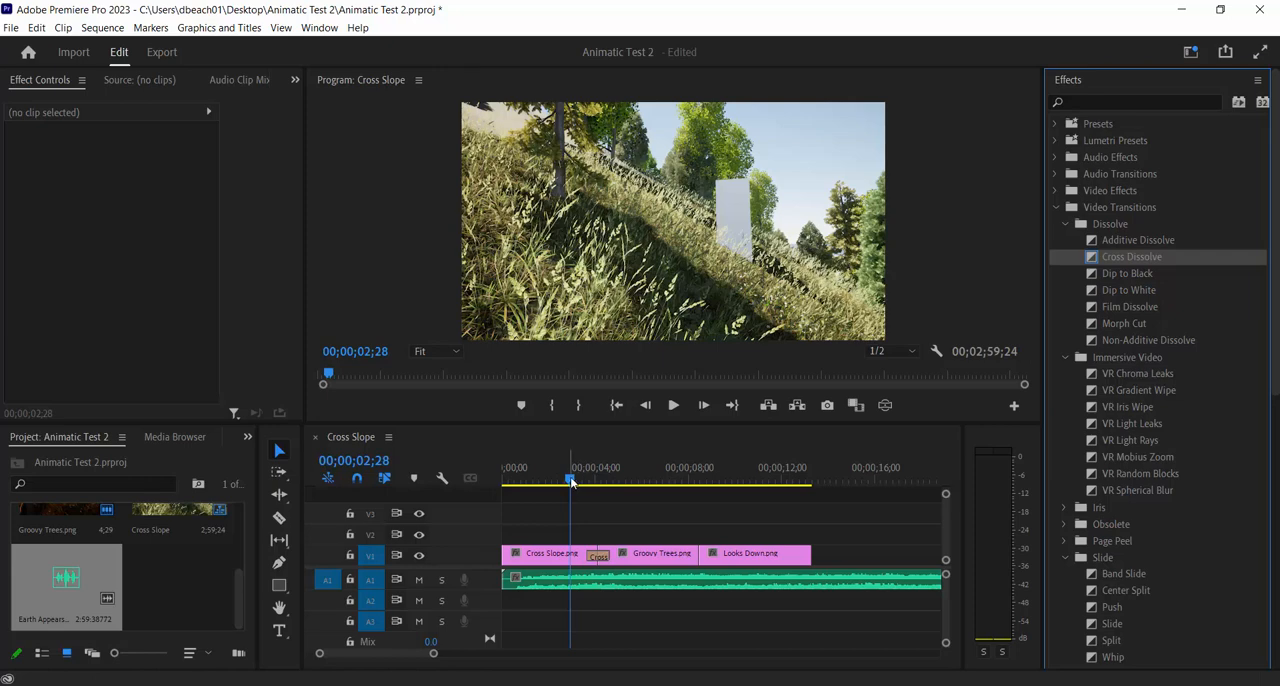
left_click_drag(578, 485, 626, 550)
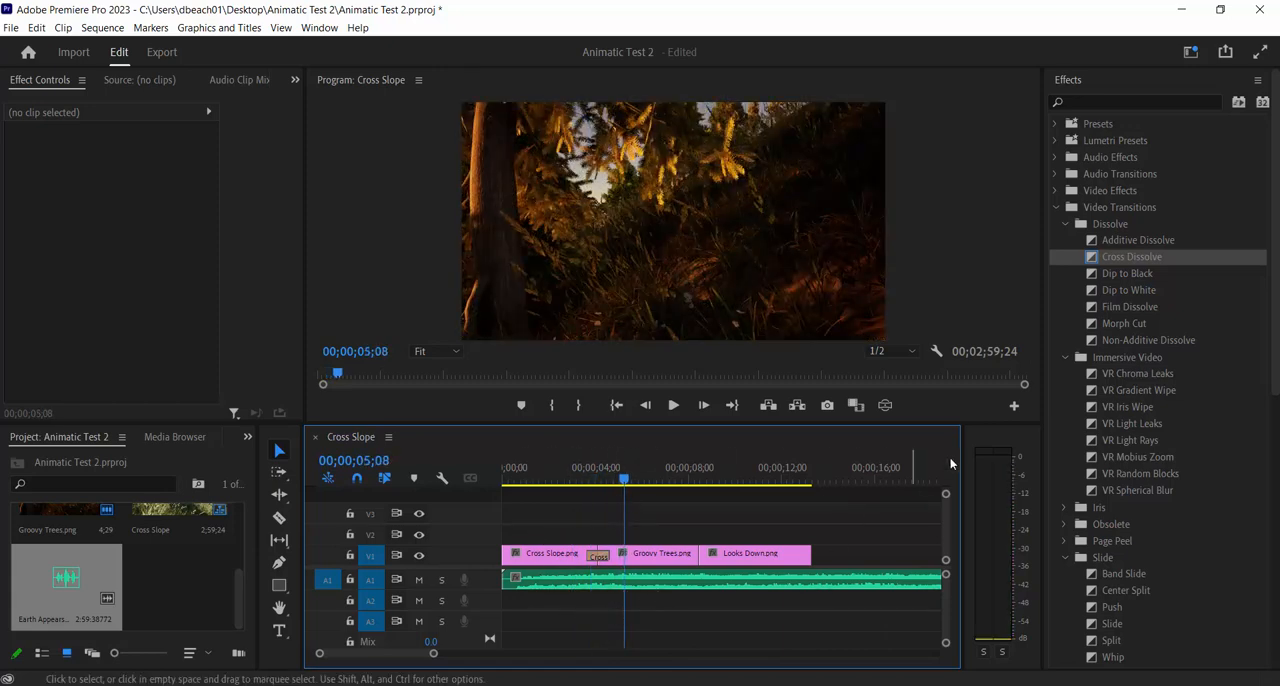
Apply a Cross Dissolve between Groovy Trees.png and Looks Down.png and play the sequence through both transitions
left_click_drag(1127, 262, 705, 566)
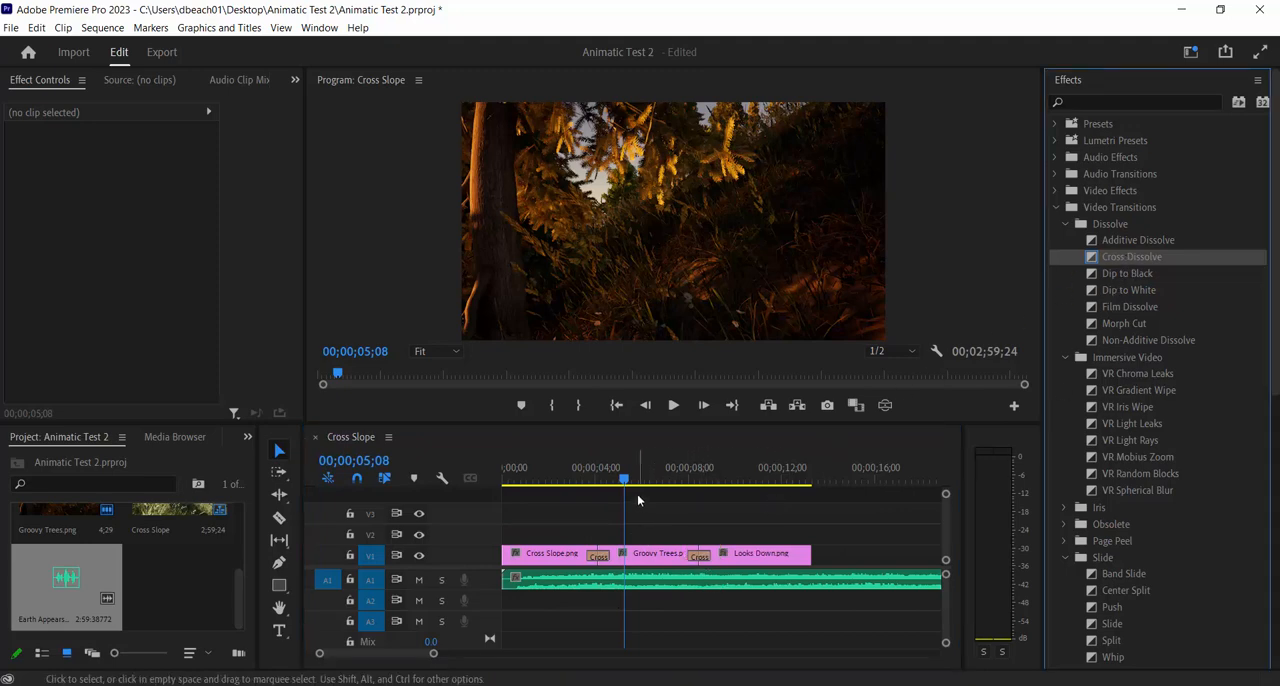
left_click_drag(631, 482, 537, 487)
left_click(680, 407)
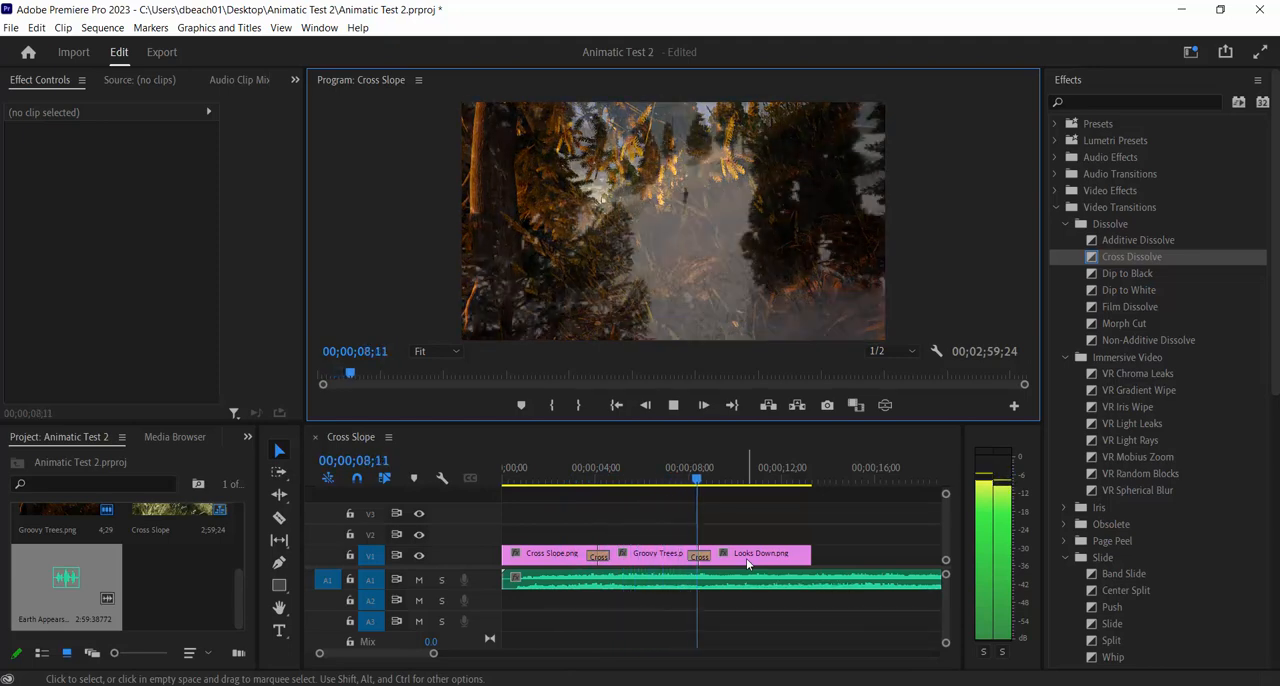
left_click(675, 410)
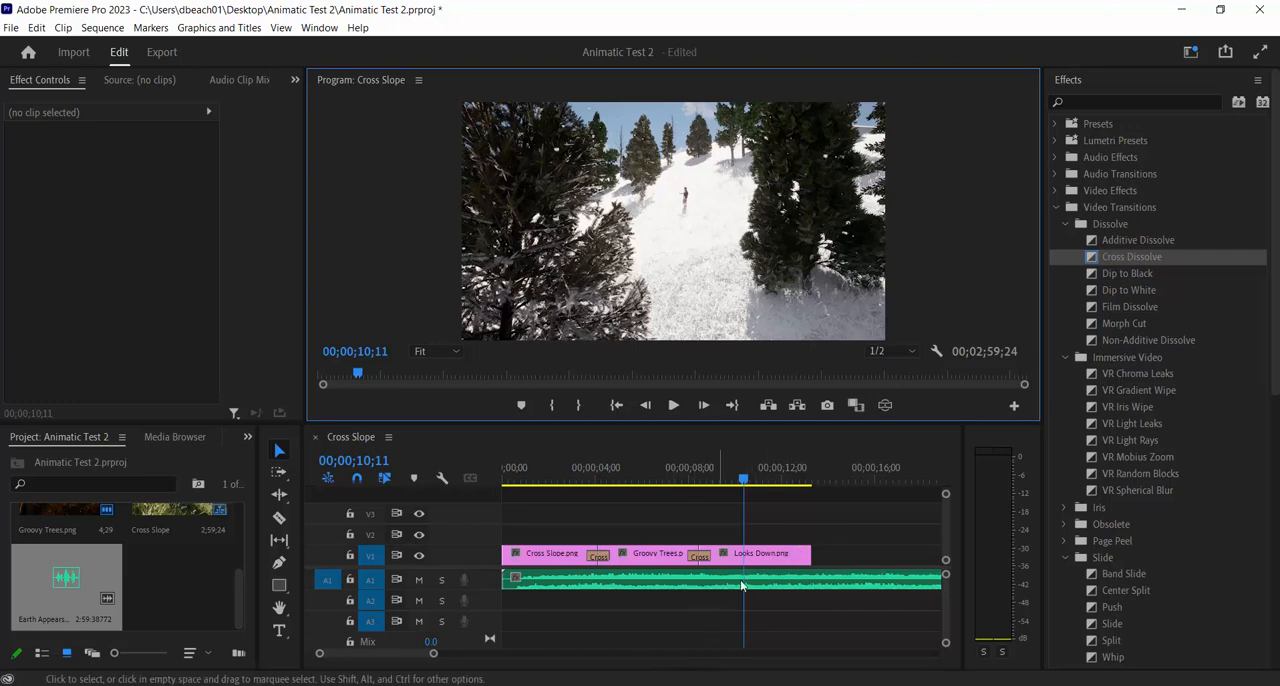
Mark the sequence's Out point at 00;00;13;09, where the Looks Down.png clip ends
left_click(568, 582)
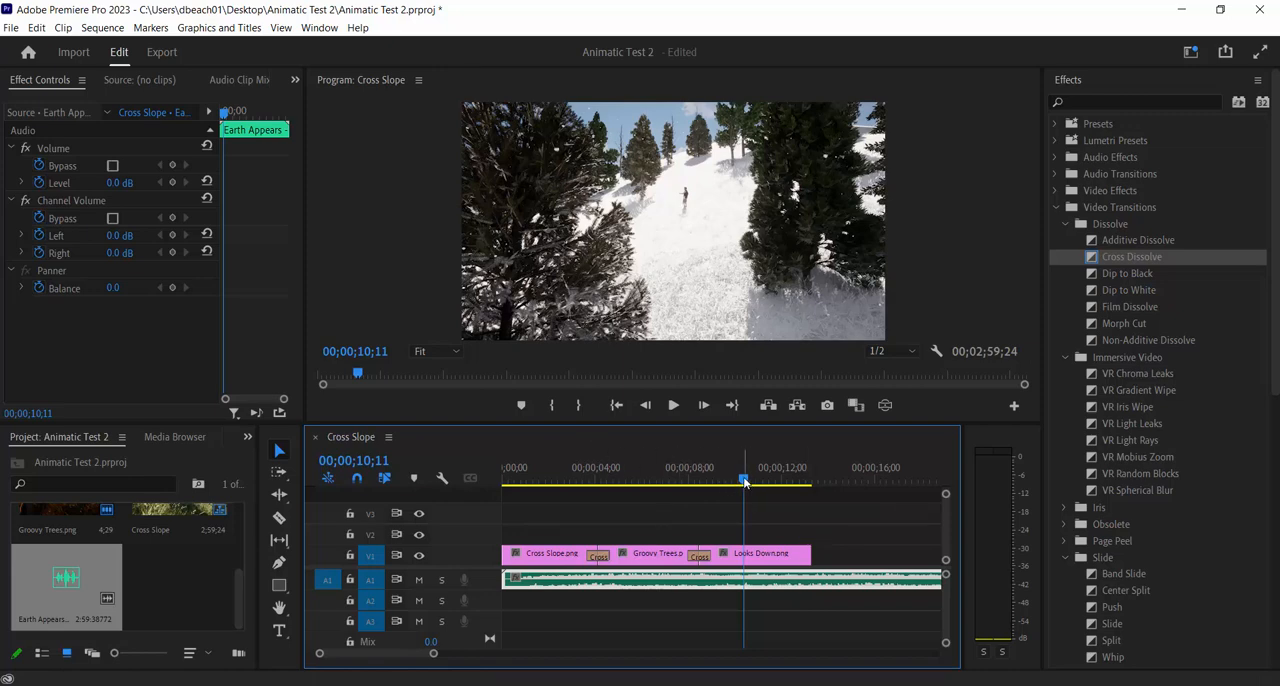
left_click_drag(744, 481, 815, 509)
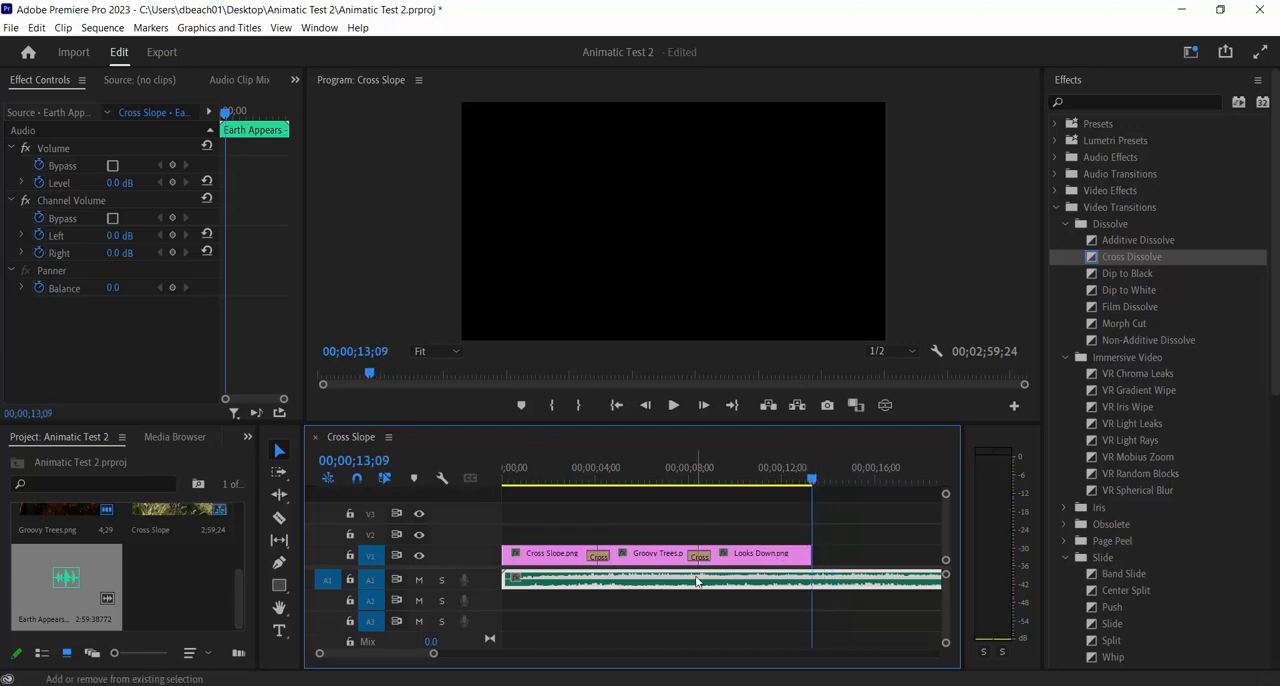
mouse_move(812, 478)
left_mouse_down()
mouse_move(840, 479)
mouse_move(811, 482)
left_mouse_up()
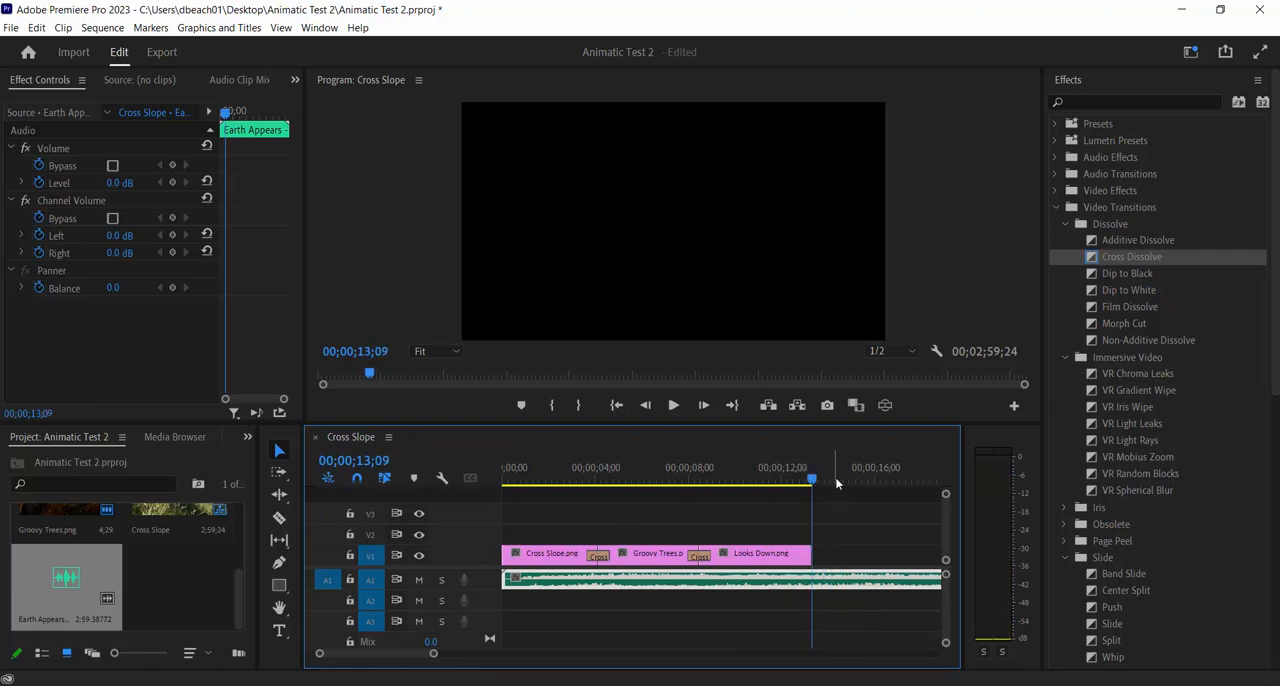
mouse_move(812, 481)
left_mouse_down()
mouse_move(850, 486)
mouse_move(813, 487)
left_mouse_up()
right_click(812, 482)
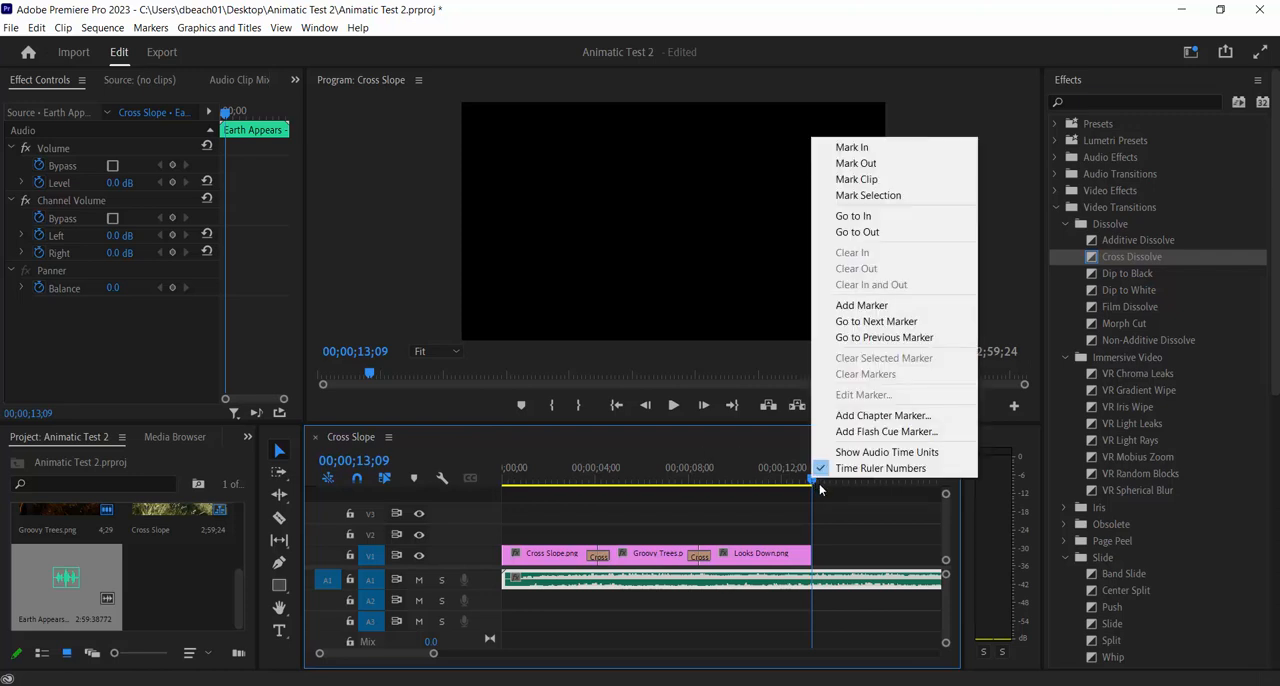
left_click(856, 163)
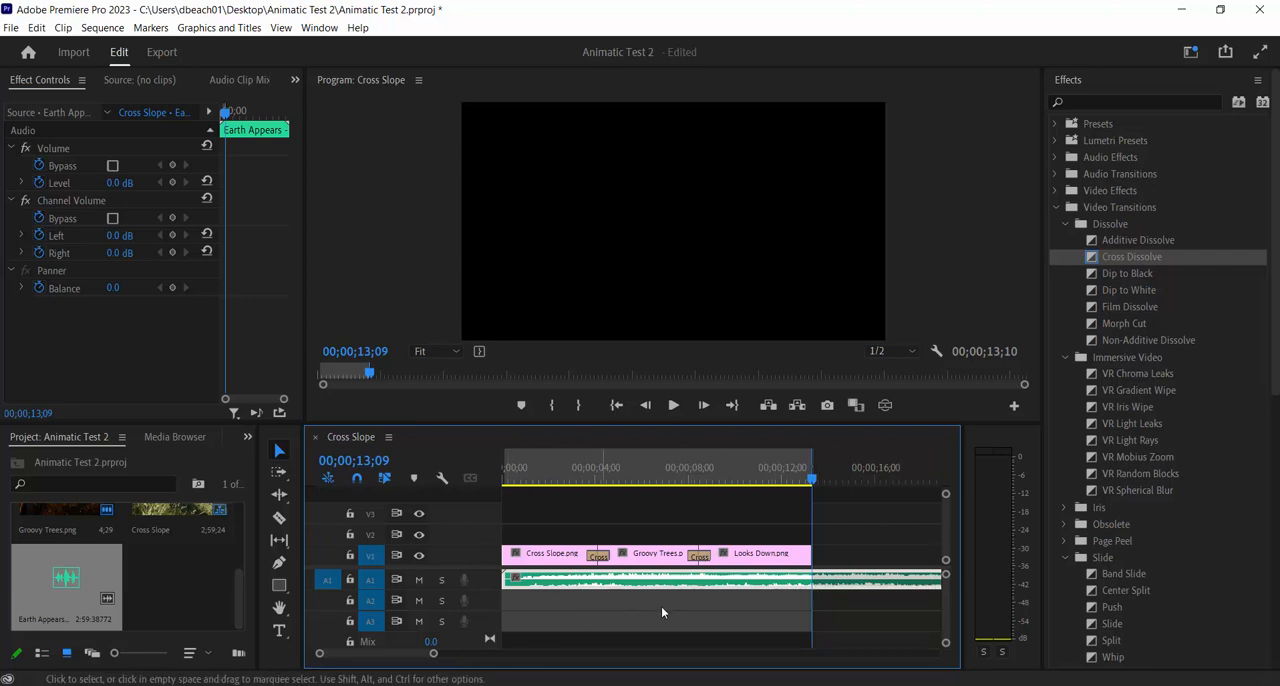
Apply a Cross Dissolve to the end of Looks Down.png and the start of Cross Slope.png, and return the playhead to 00;00;00;00
left_click(786, 477)
left_click_drag(782, 474, 748, 481)
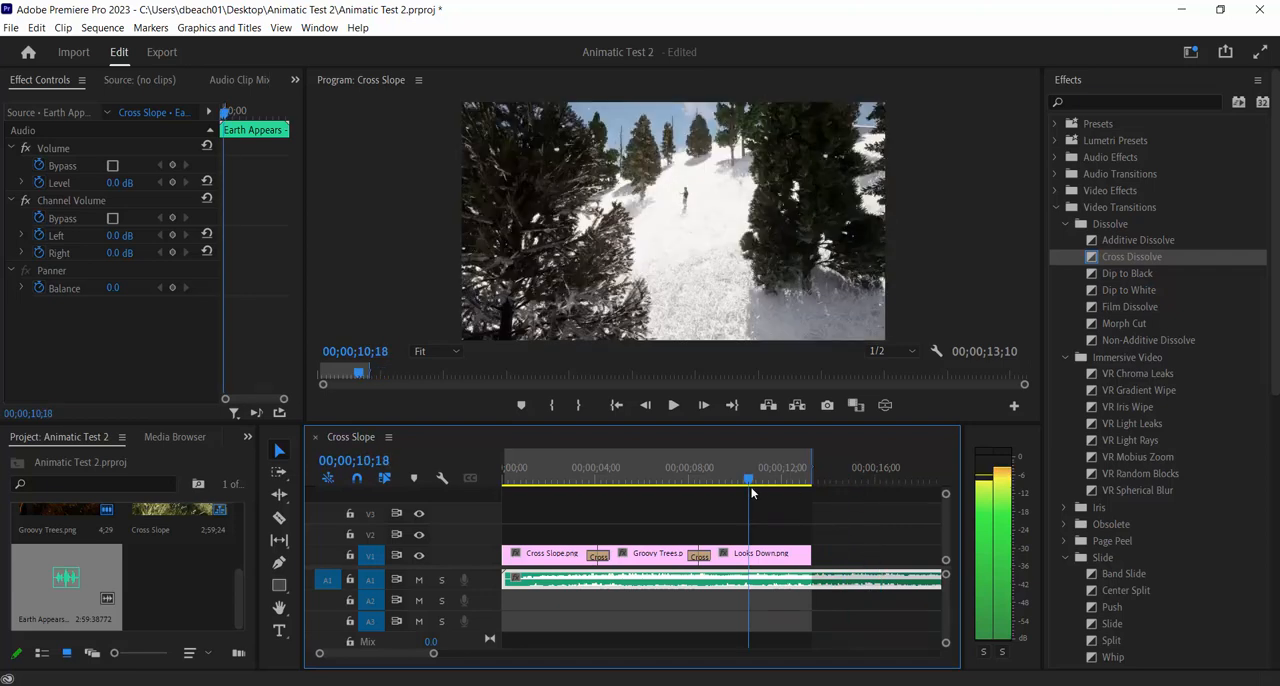
left_click_drag(1131, 257, 797, 560)
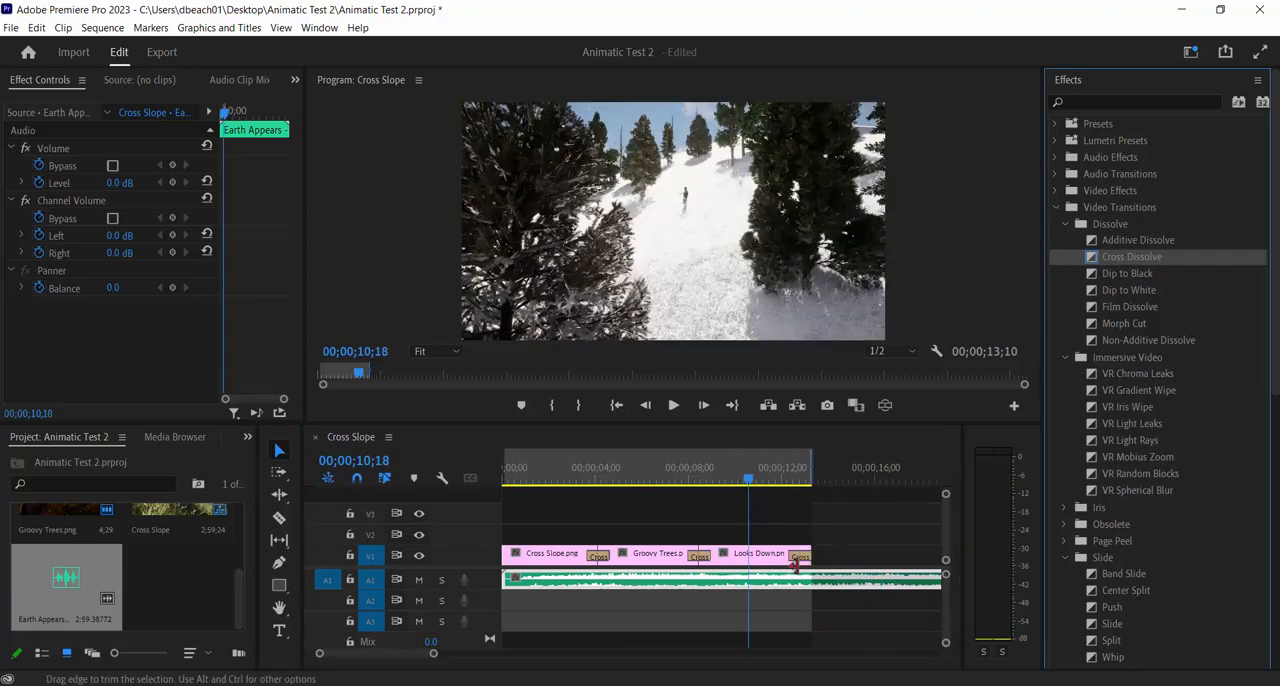
left_click_drag(749, 480, 481, 500)
left_click_drag(1131, 257, 512, 556)
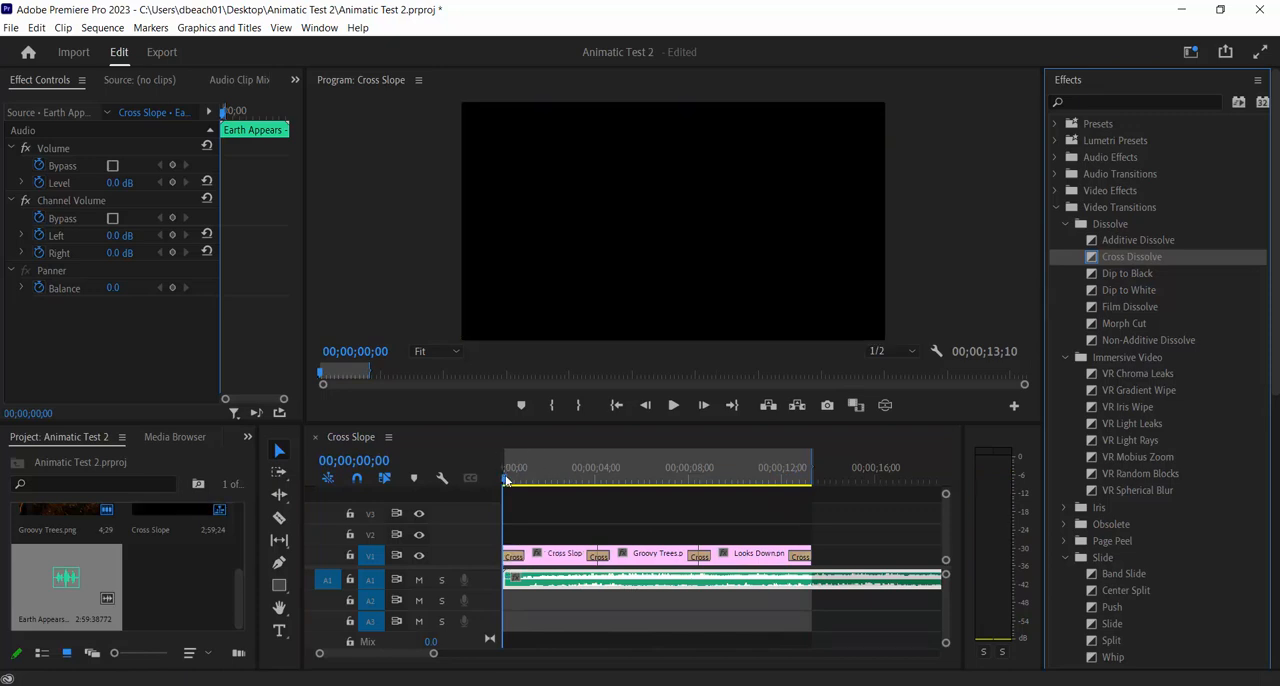
left_click_drag(505, 480, 470, 511)
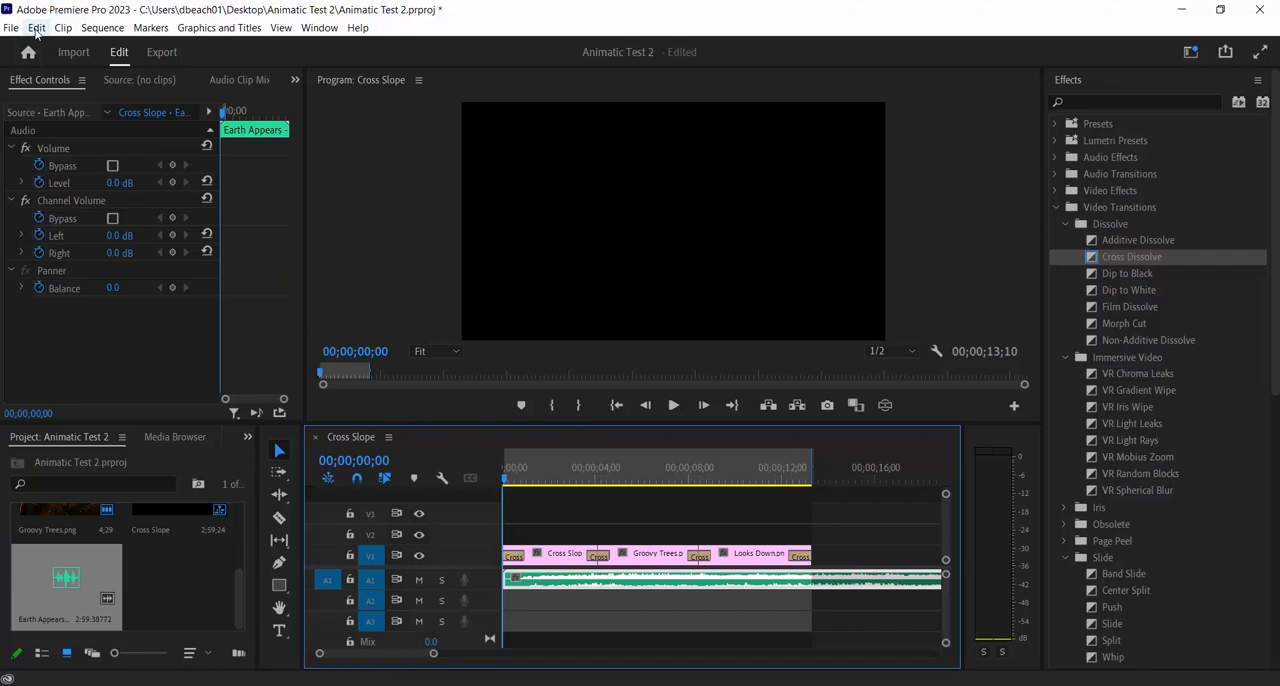
Open the media export settings for the Cross Slope sequence
left_click(37, 29)
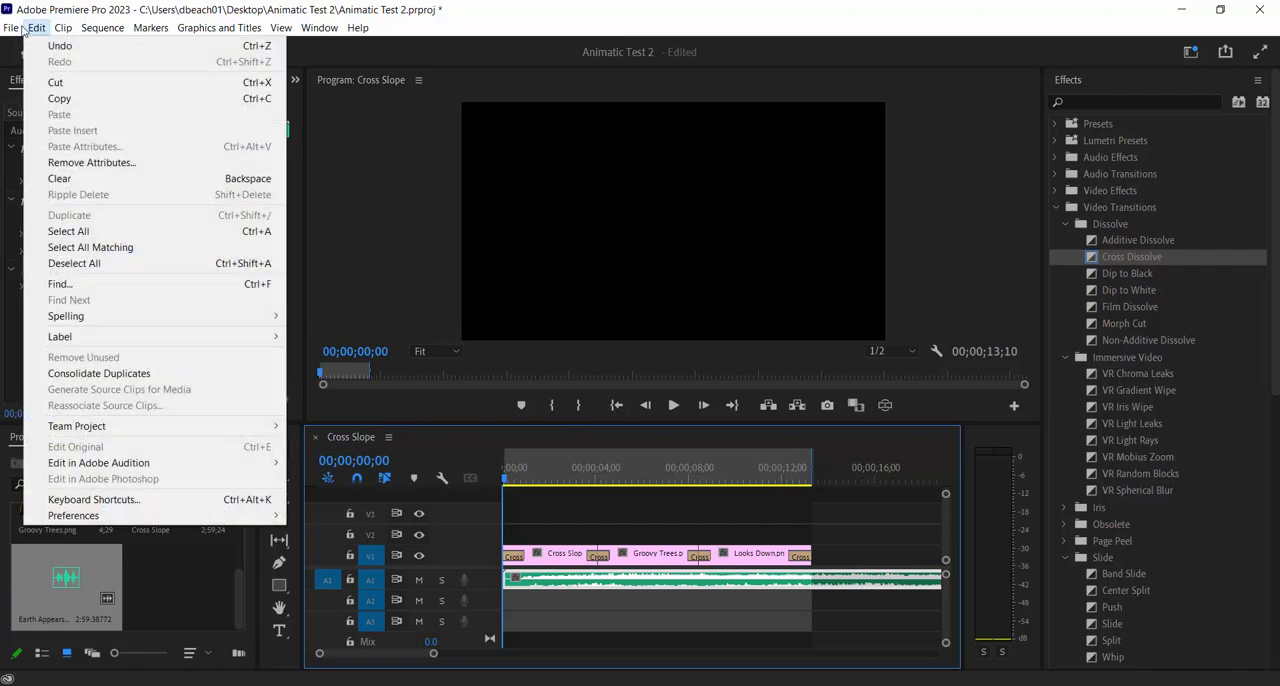
left_click(12, 28)
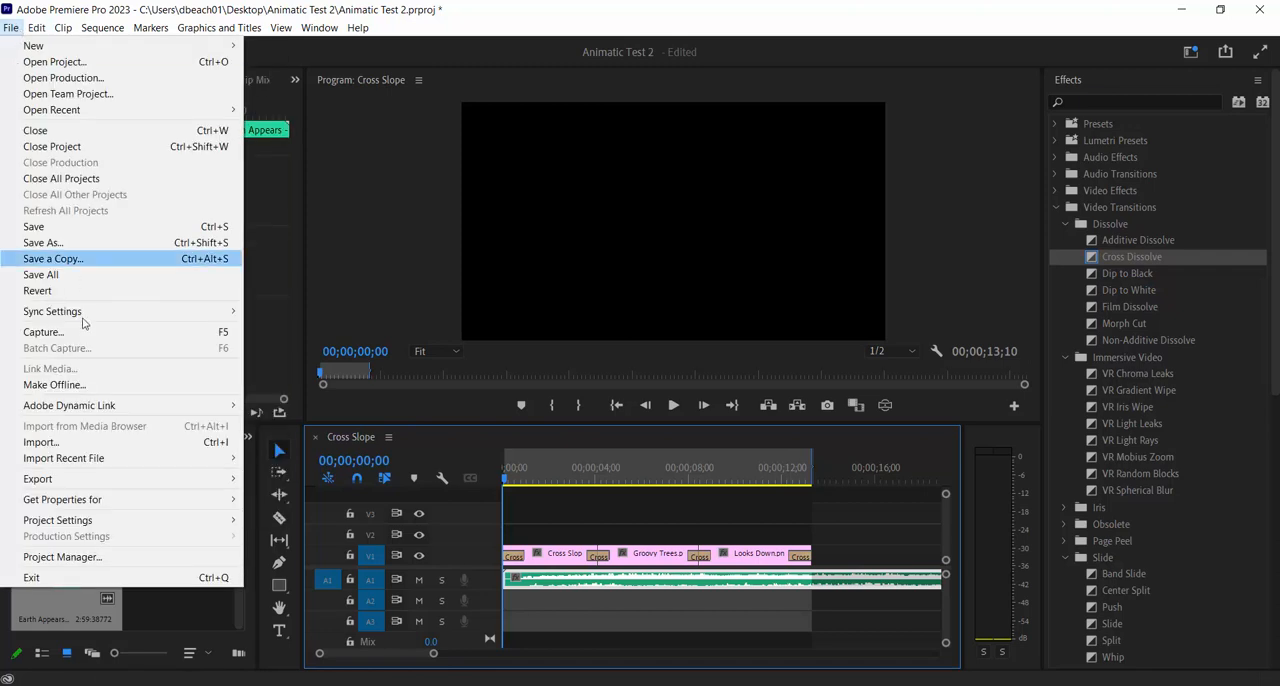
mouse_move(92, 485)
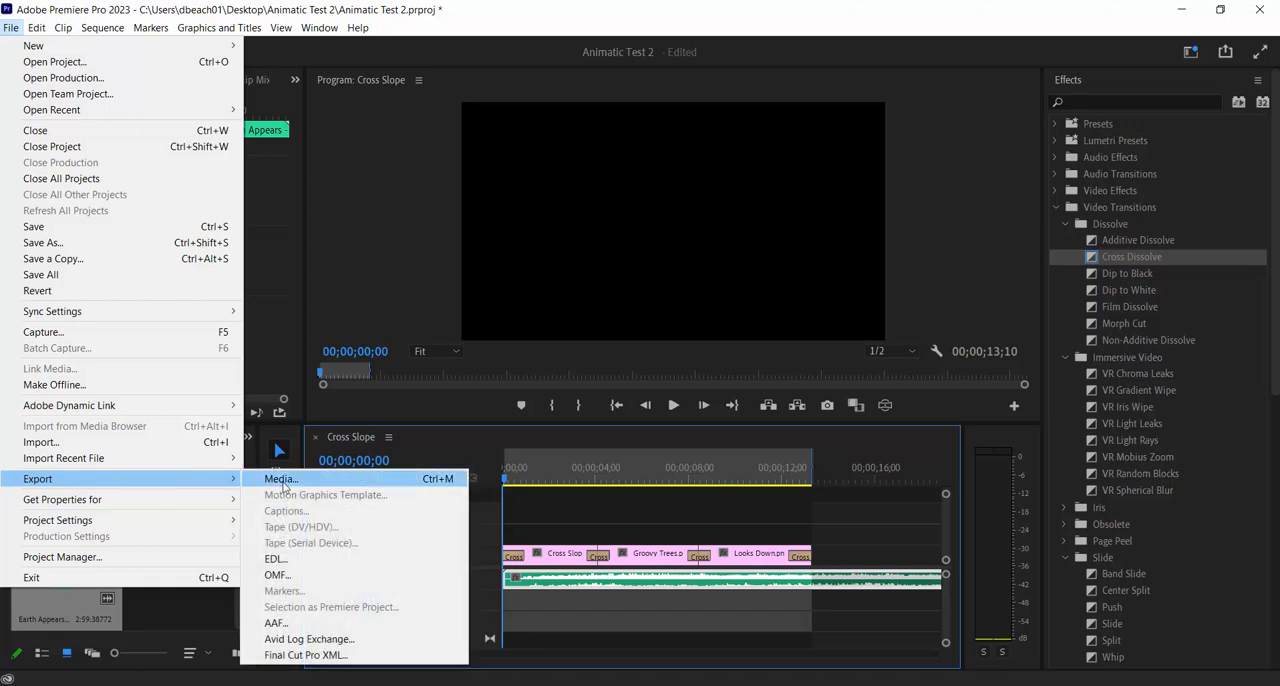
left_click(284, 481)
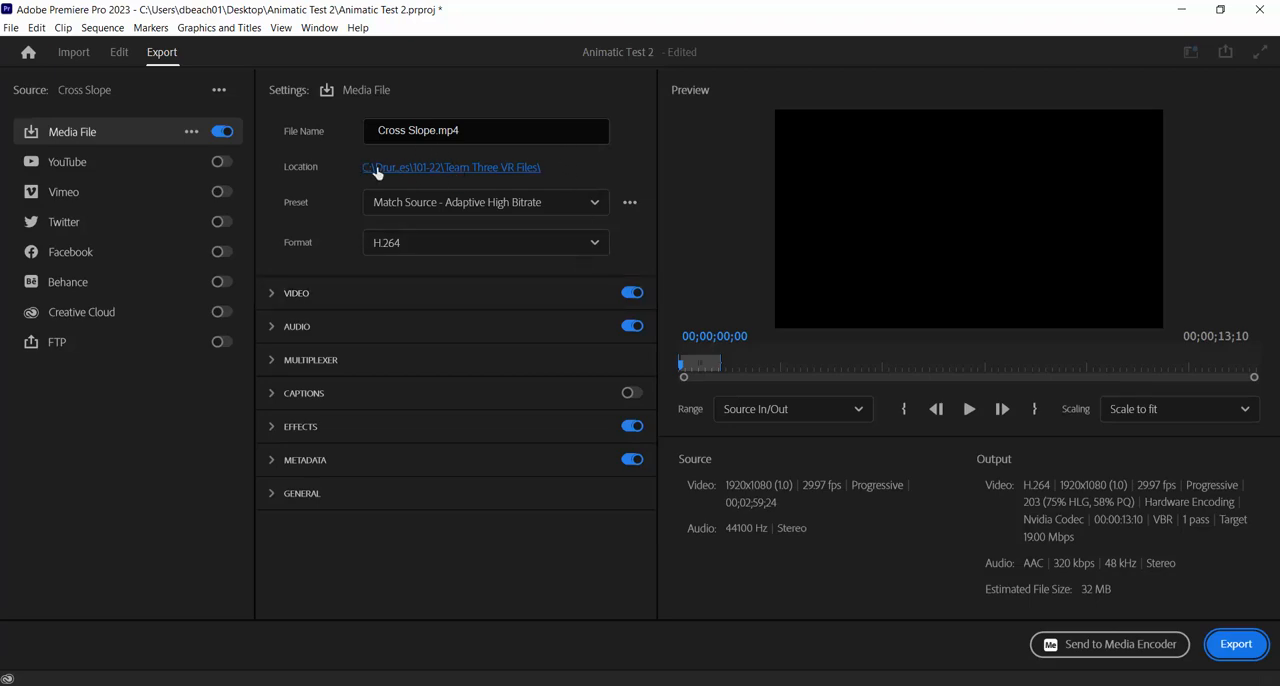
Set the export location to the Animatic Test 2 folder on the Desktop and name the file Animatic Test 2
left_click(487, 170)
scroll(263, 281, "up", 5)
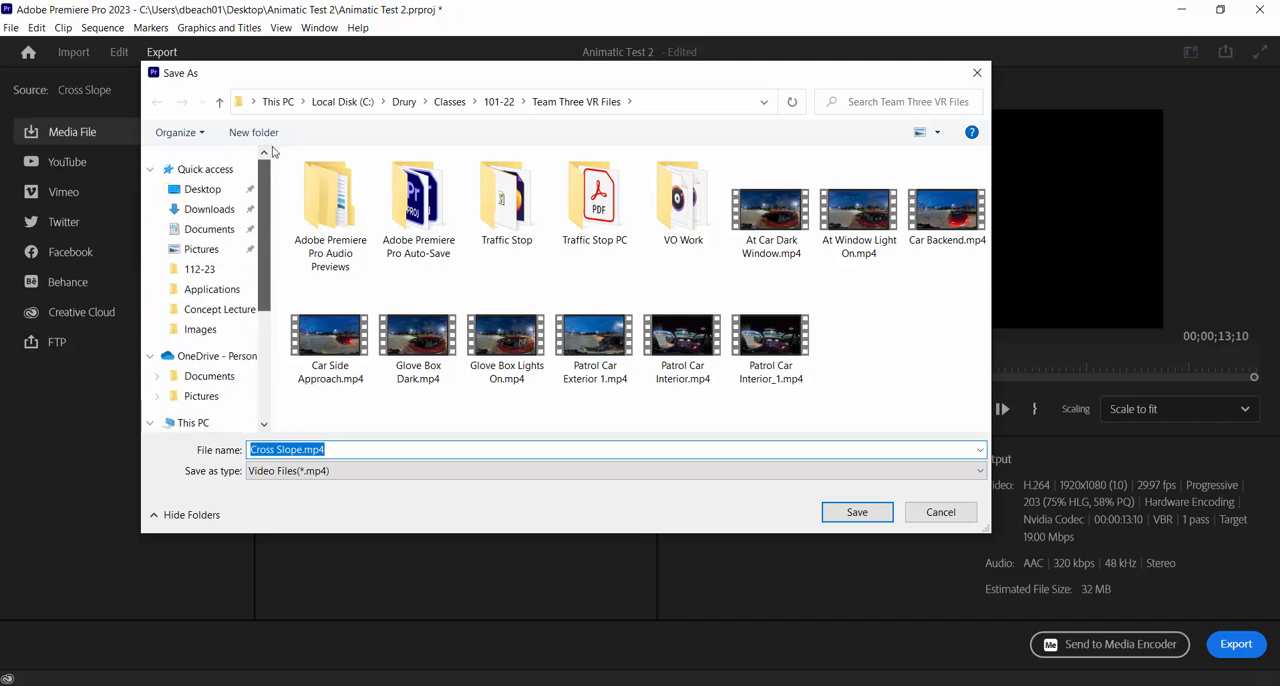
left_click(202, 189)
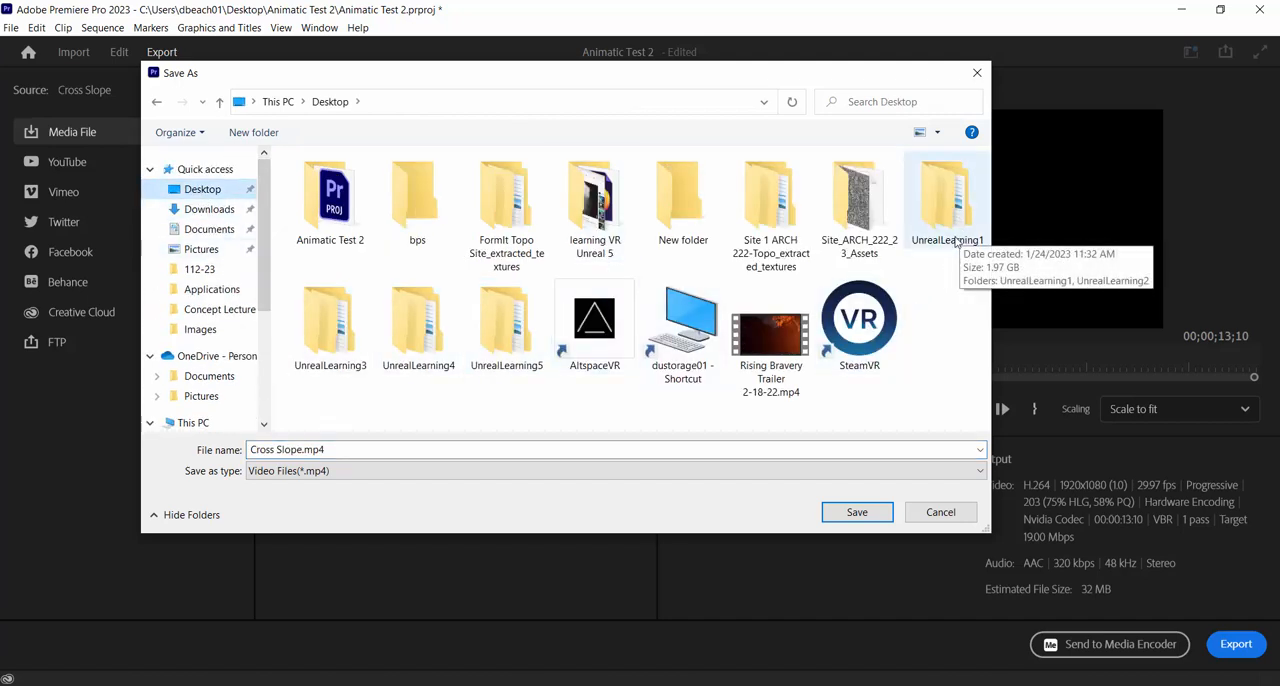
left_click(330, 200)
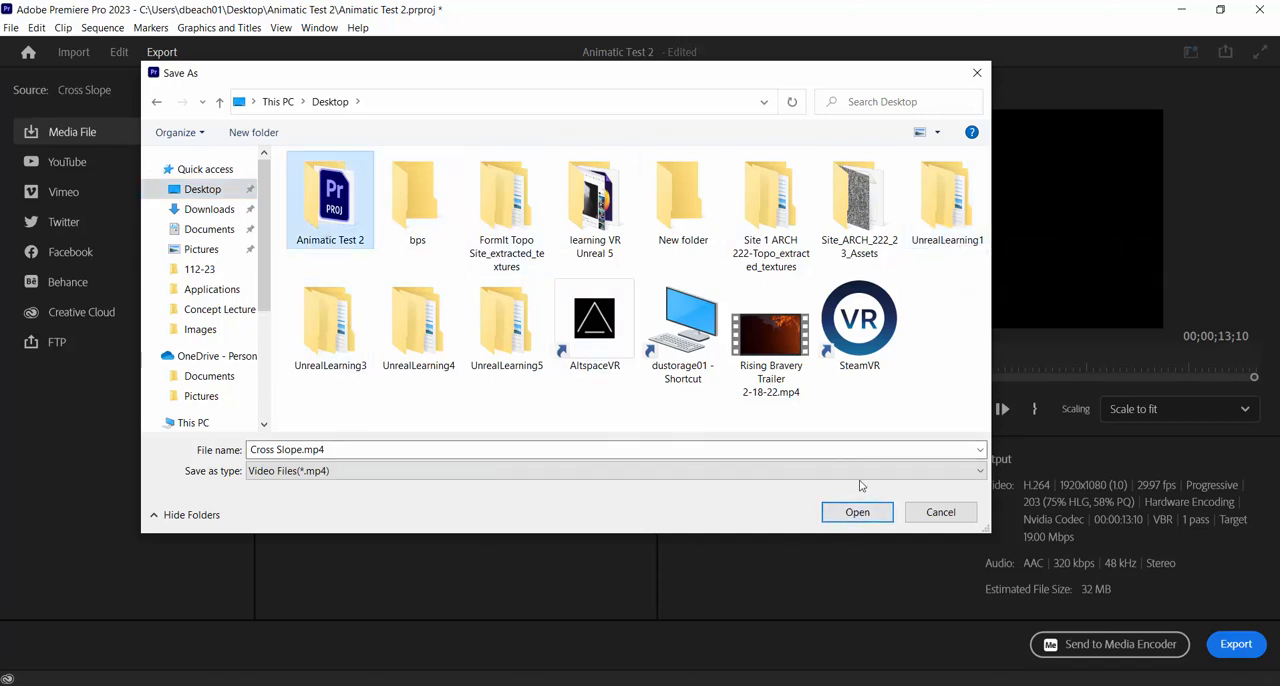
left_click(862, 517)
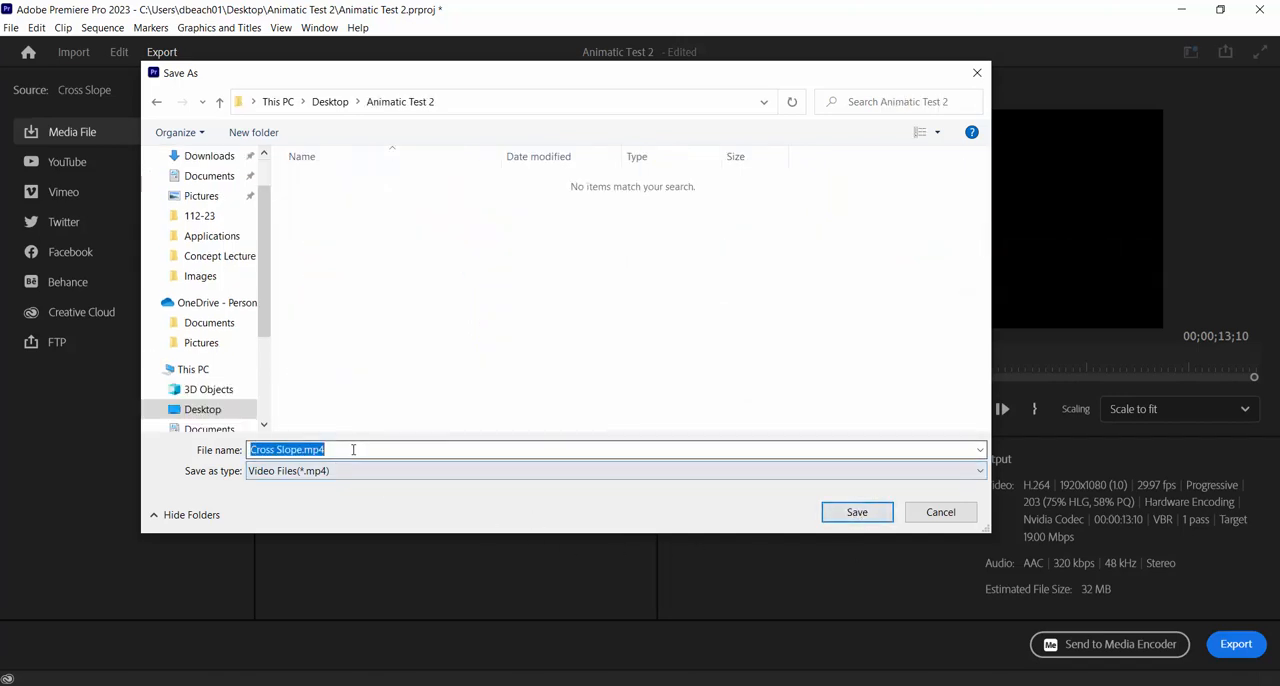
left_click_drag(353, 449, 183, 449)
type("Anima")
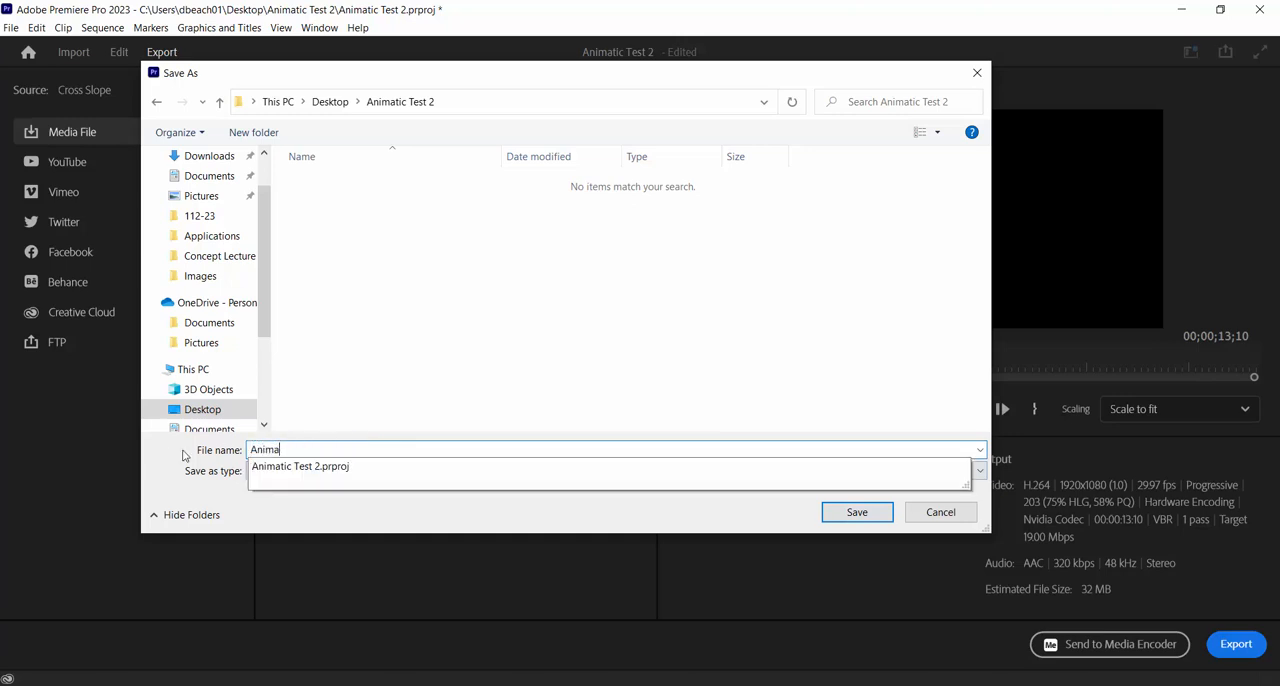
type("tic Test 2")
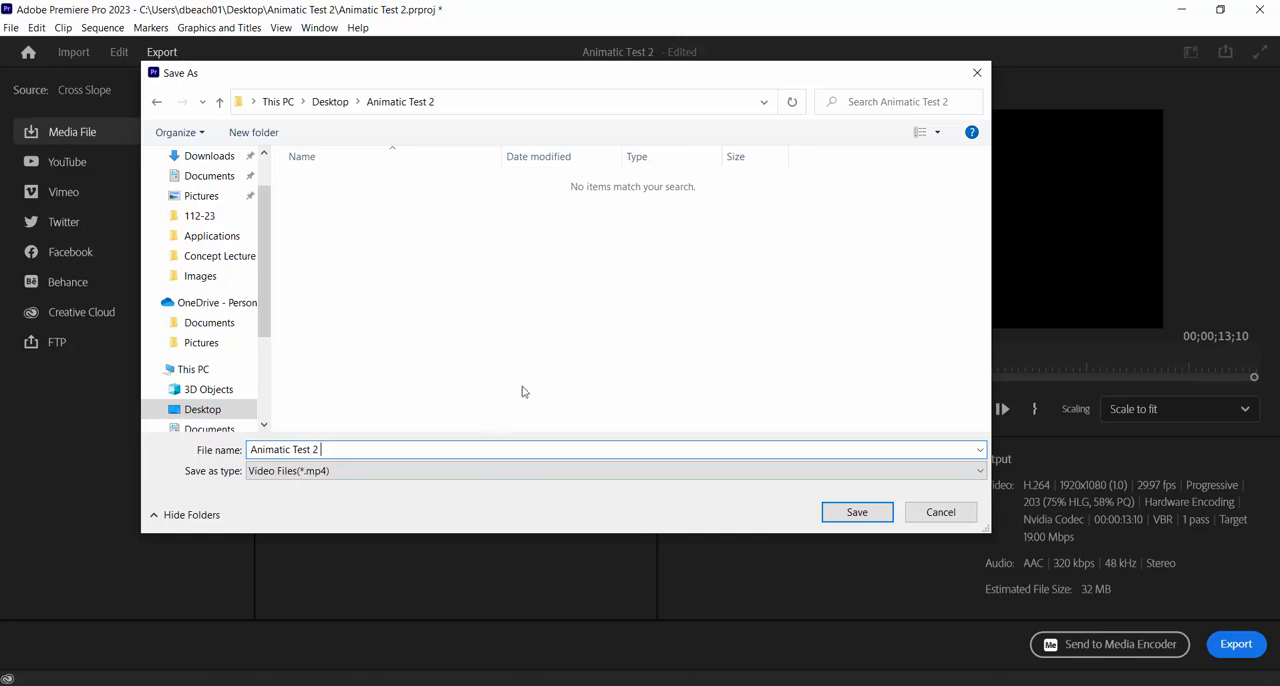
left_click(861, 511)
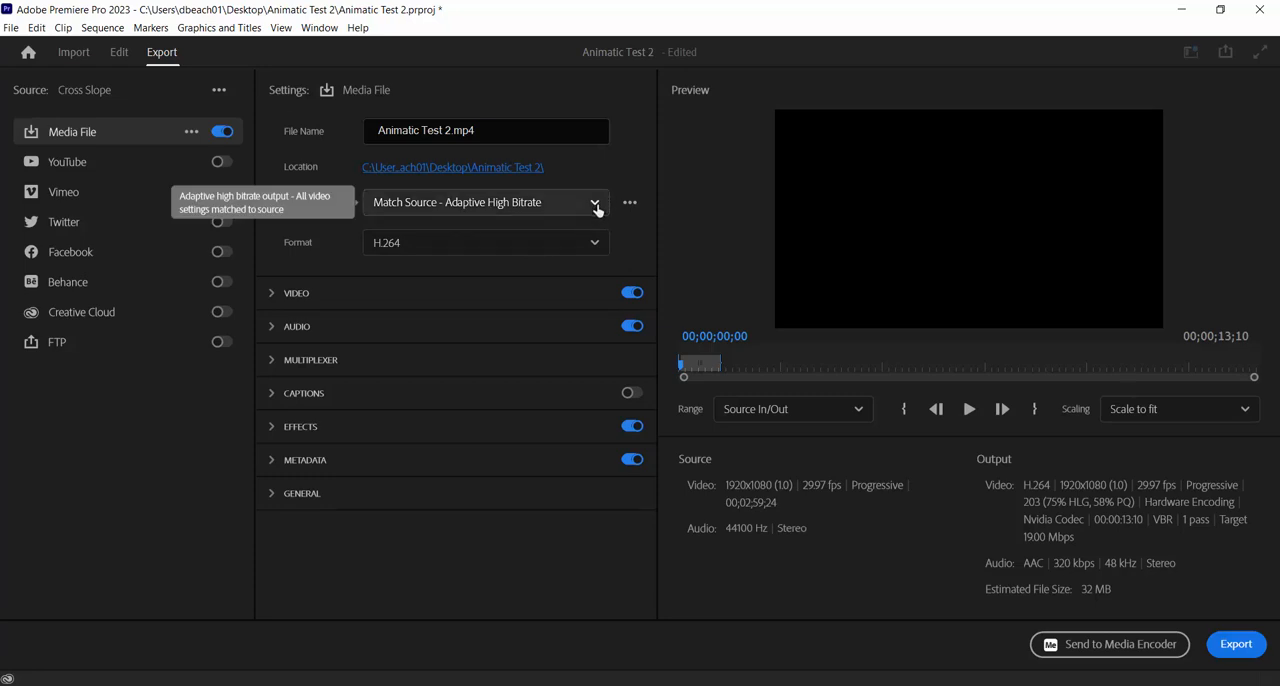
Keep the Match Source - Adaptive High Bitrate preset, expand the video settings and export the H.264 file
left_click(596, 203)
left_click(512, 233)
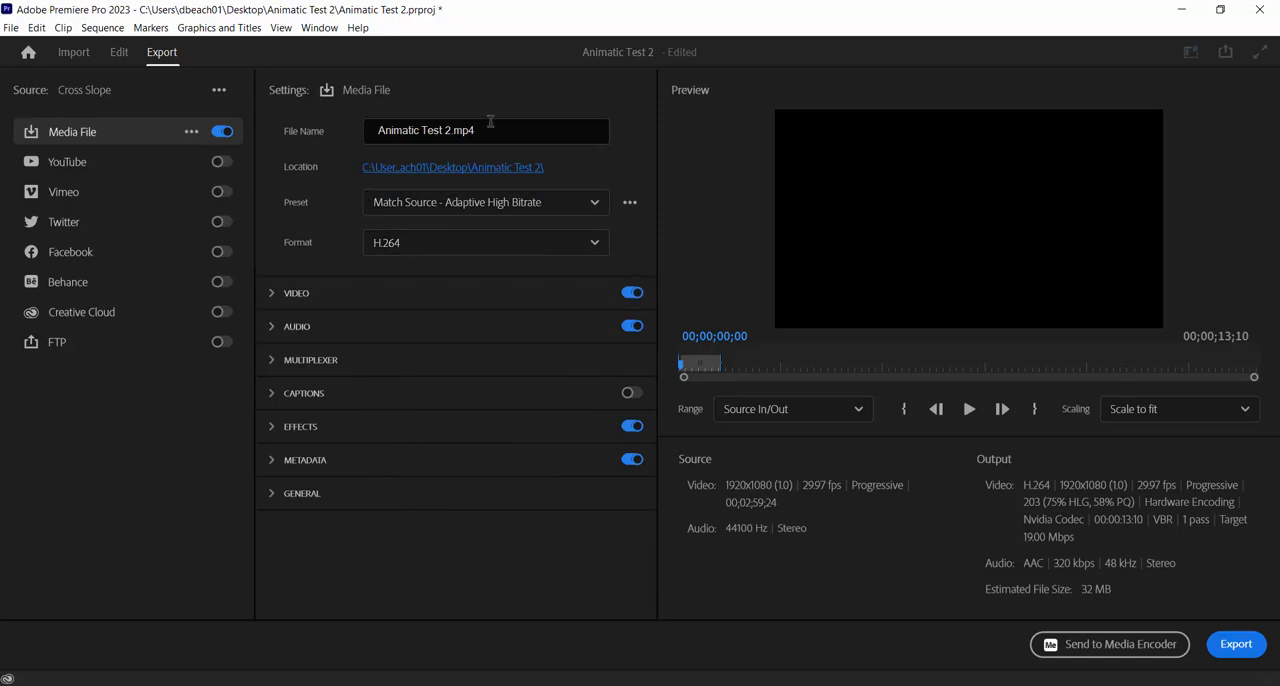
left_click(273, 296)
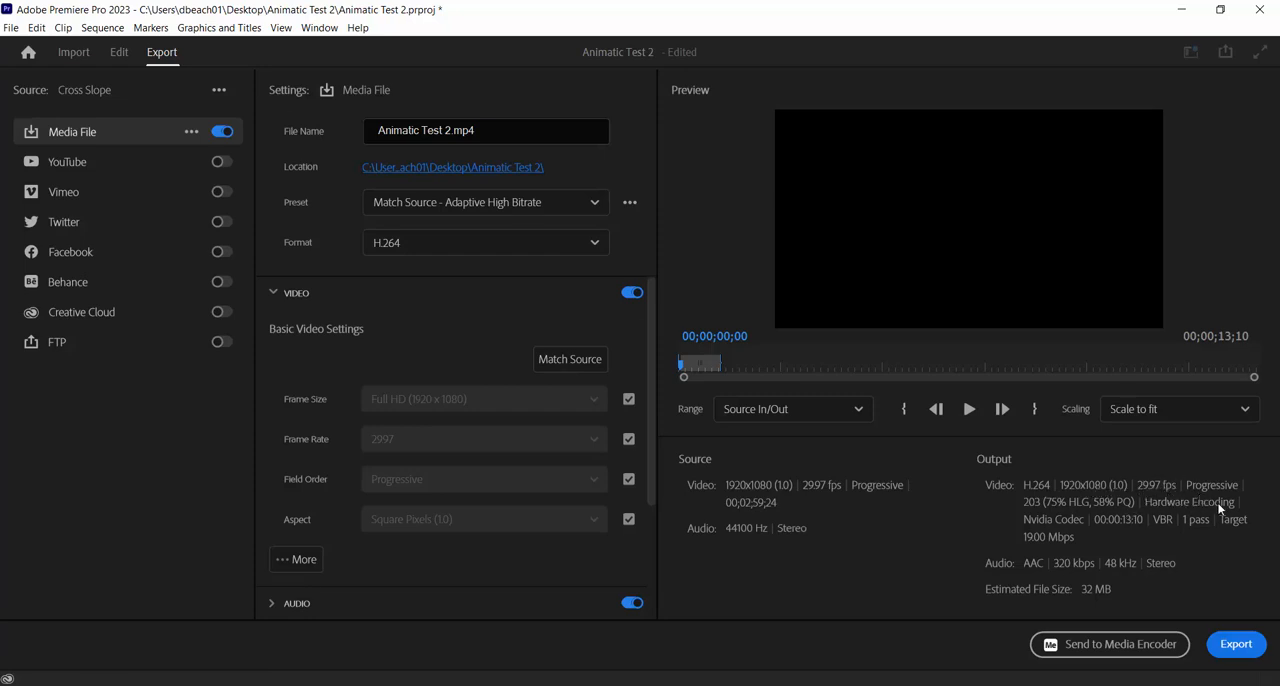
left_click(1238, 648)
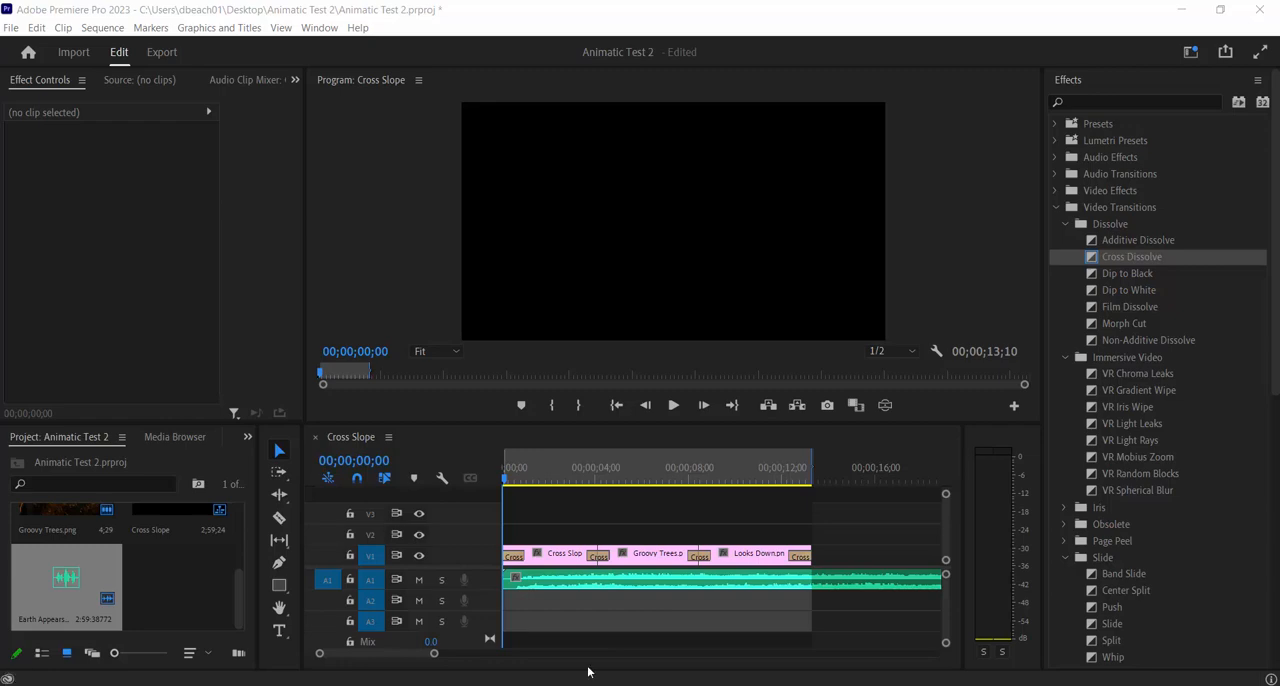
Switch to File Explorer and open Animatic Test 2.mp4 from the Desktop's Animatic Test 2 folder for playback
key("super+e")
left_click(358, 250)
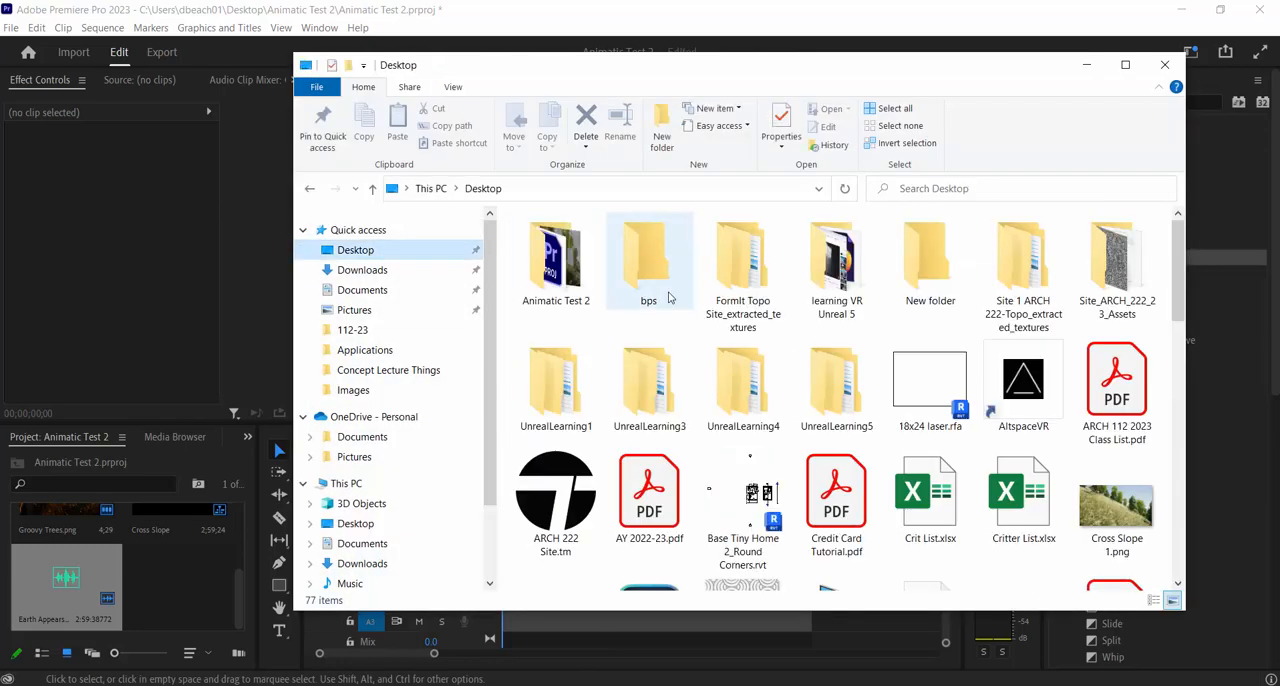
double_click(557, 270)
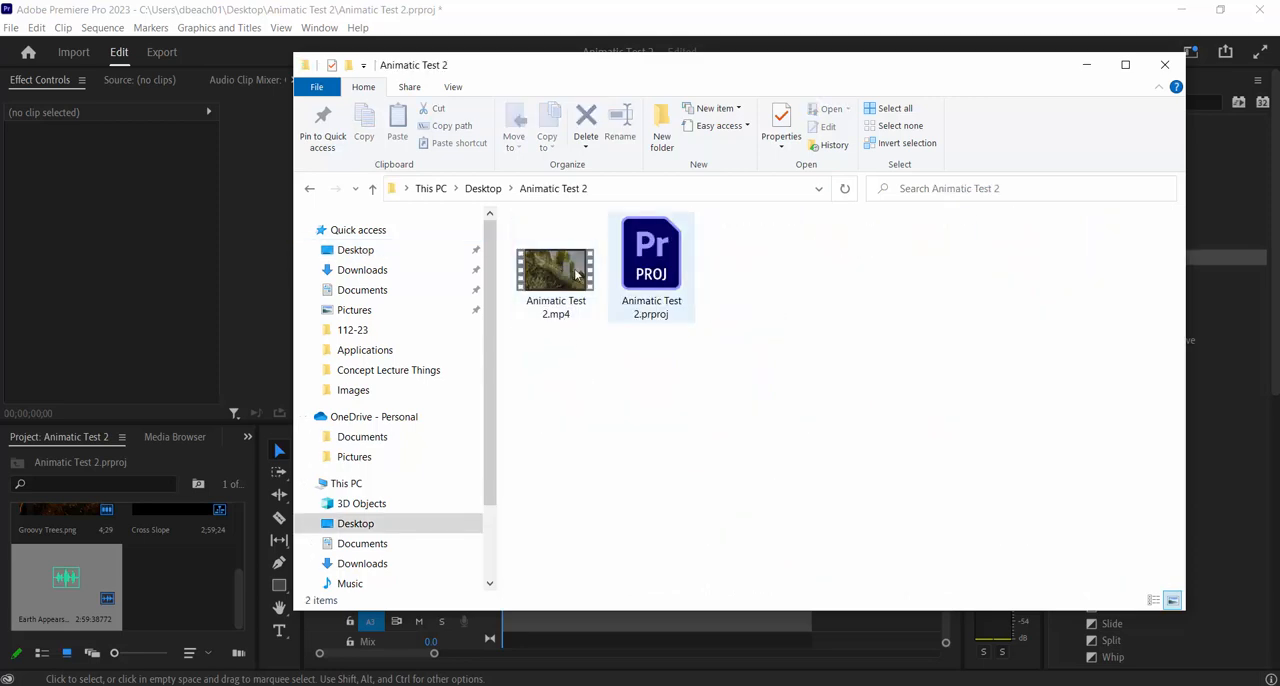
left_click(552, 278)
key("Return")
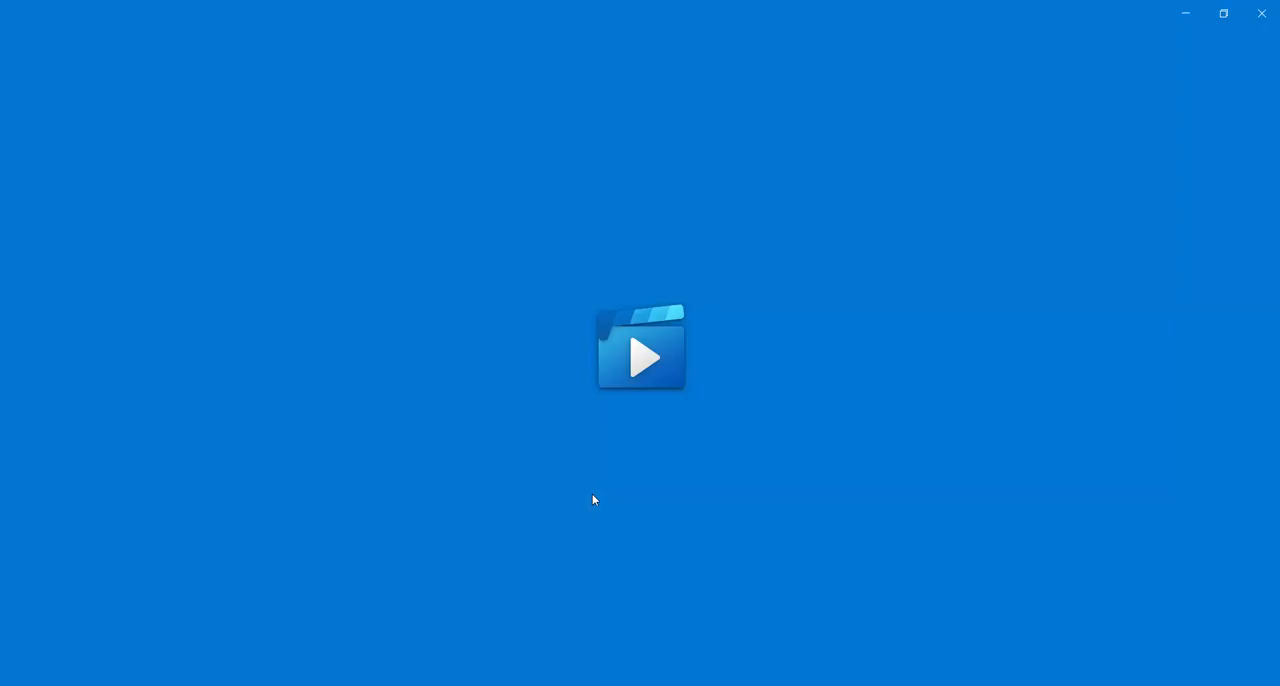